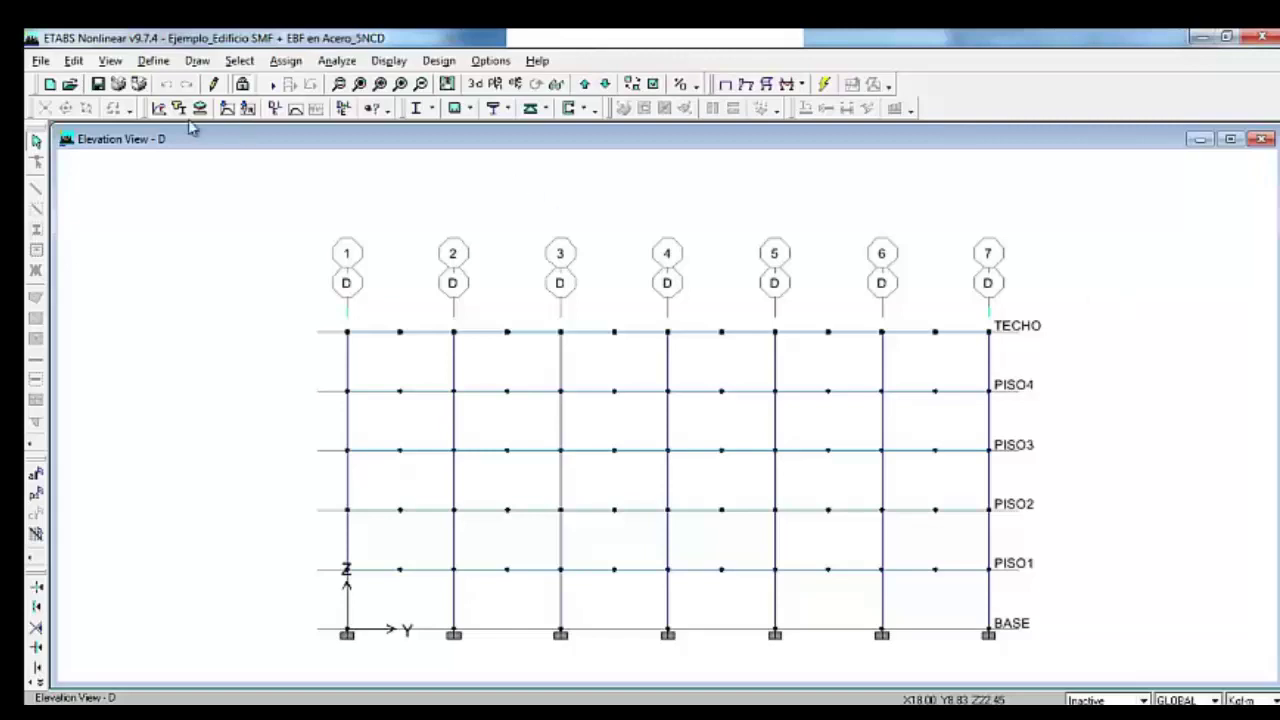
- Include special seismic design data for design, with a user-defined Omega factor of 2.5
{"action": "left_click", "coordinate": [153, 61]}
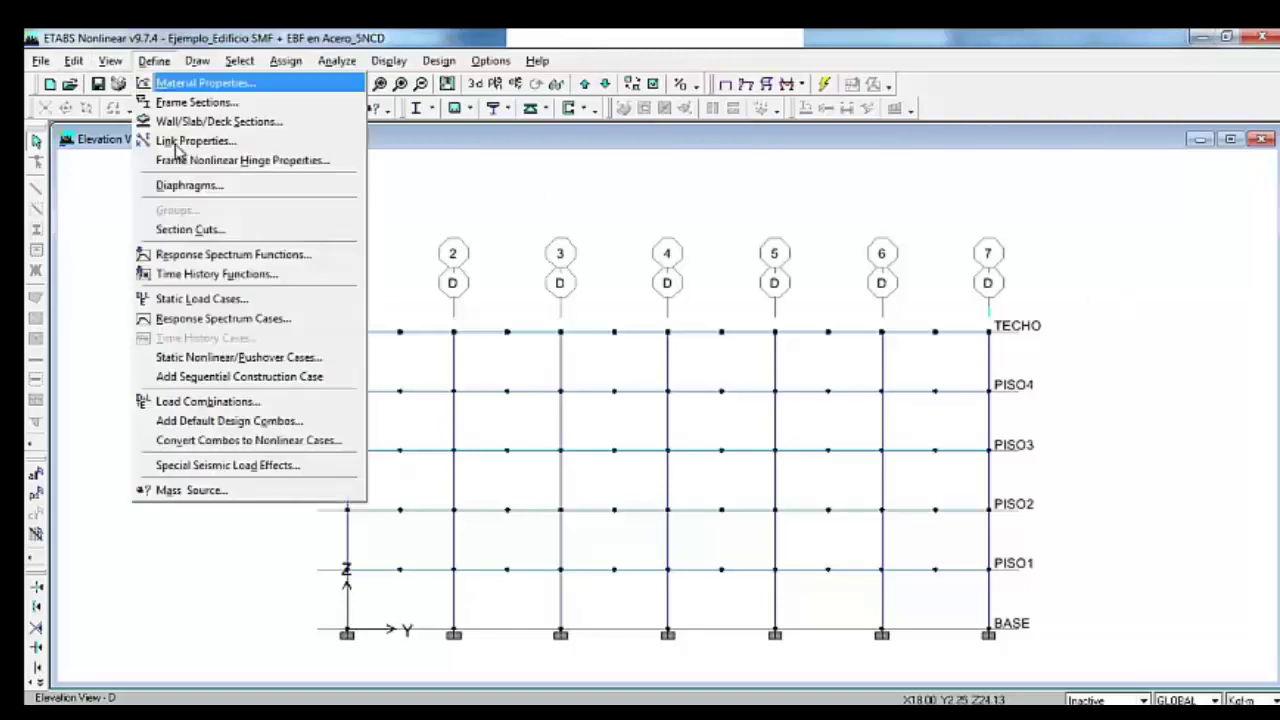
{"action": "left_click", "coordinate": [205, 466]}
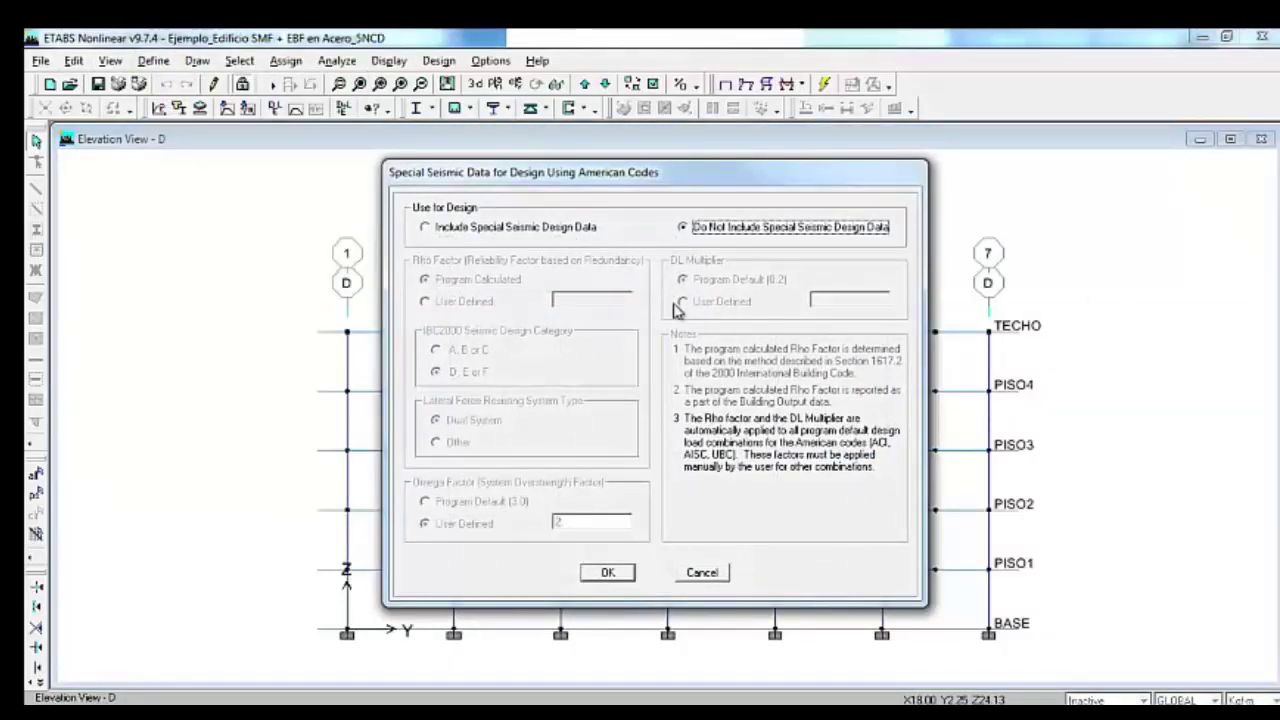
{"action": "left_click", "coordinate": [537, 232]}
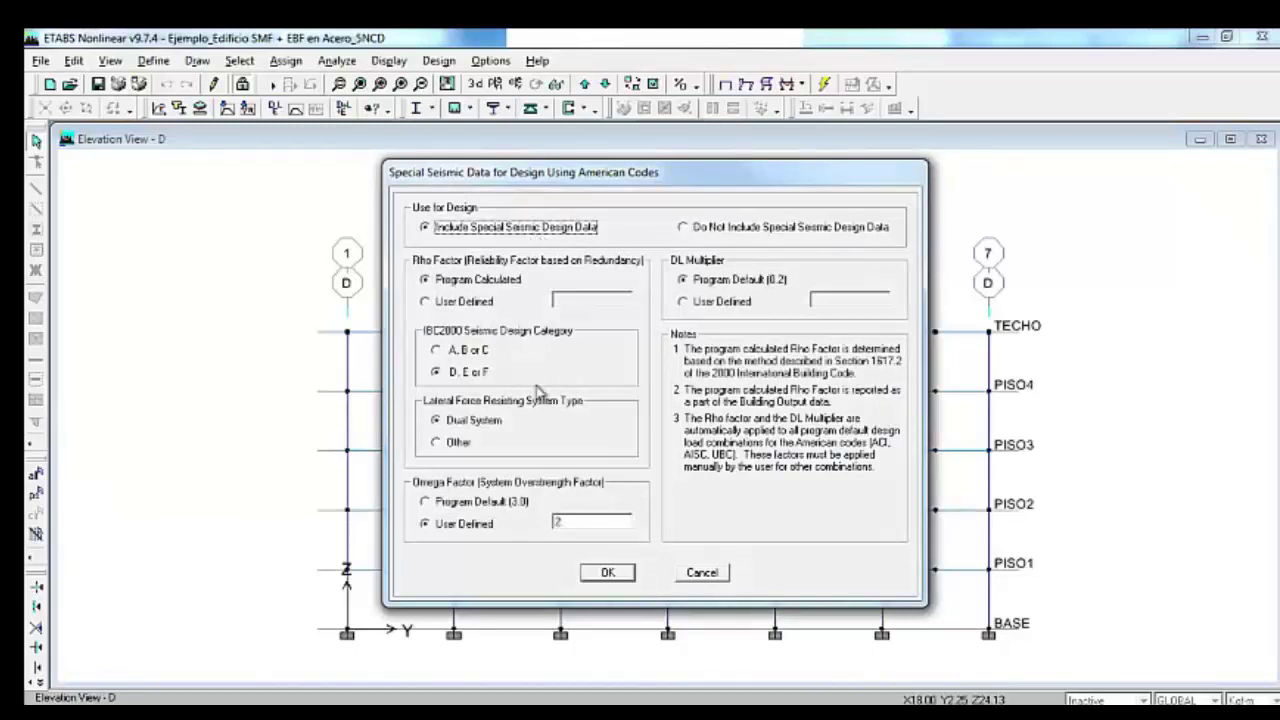
{"action": "left_click", "coordinate": [579, 523]}
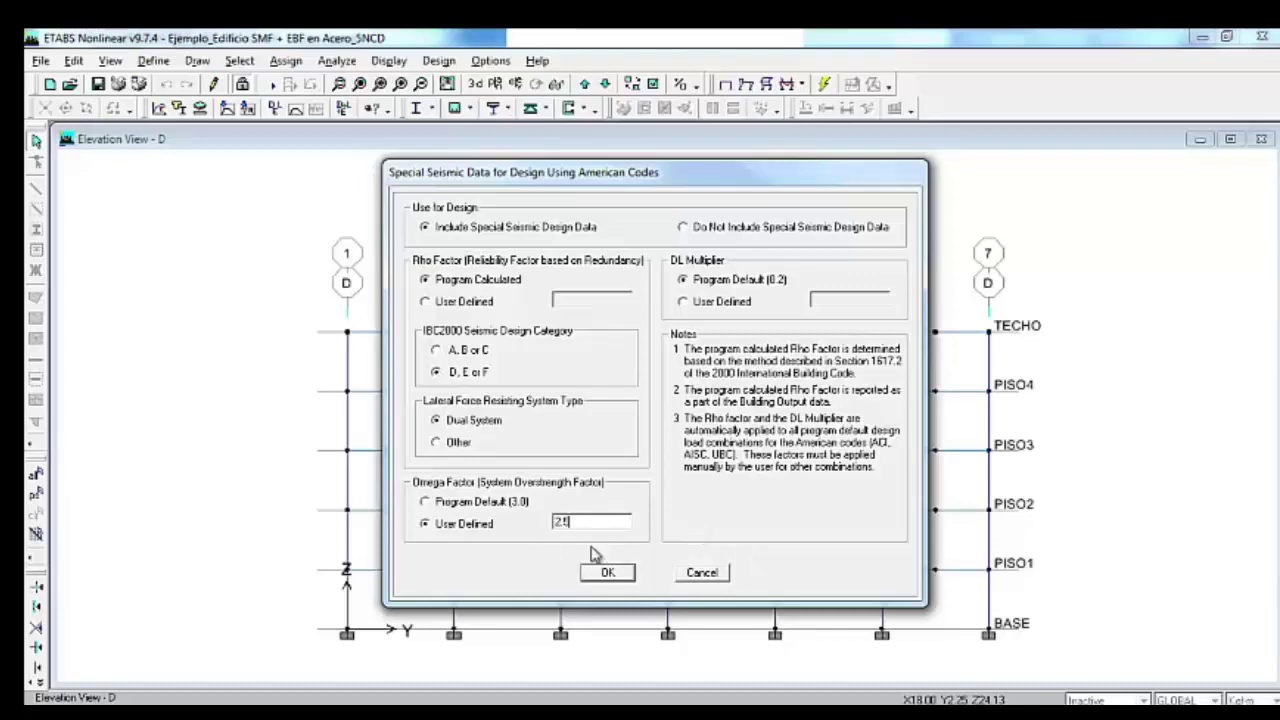
{"action": "left_click", "coordinate": [606, 579]}
{"action": "left_click", "coordinate": [154, 61]}
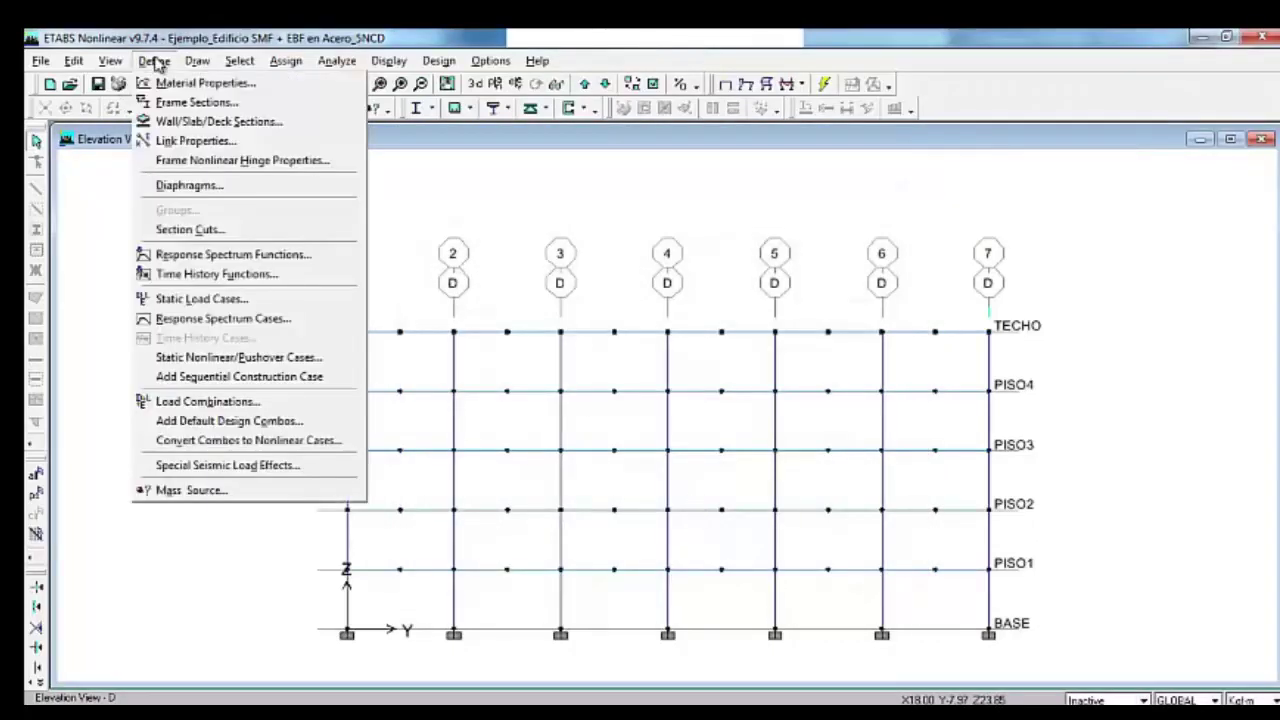
{"action": "left_click", "coordinate": [198, 318]}
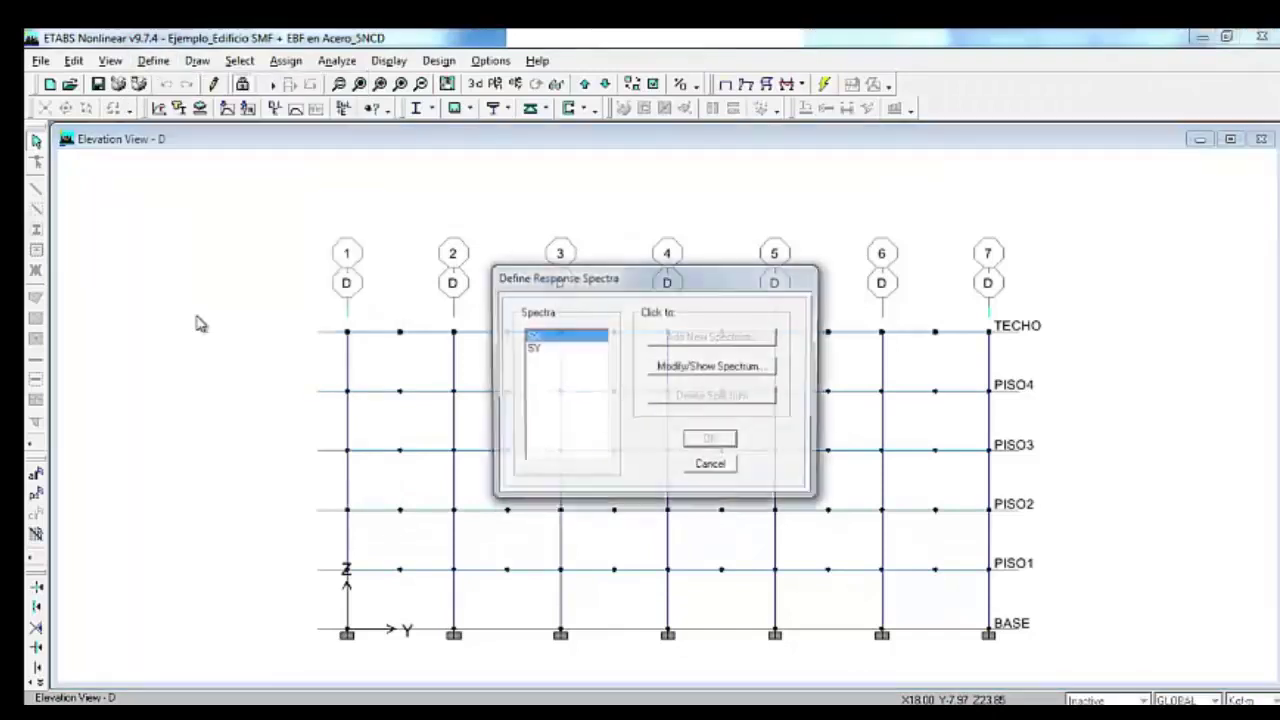
{"action": "left_click", "coordinate": [560, 348]}
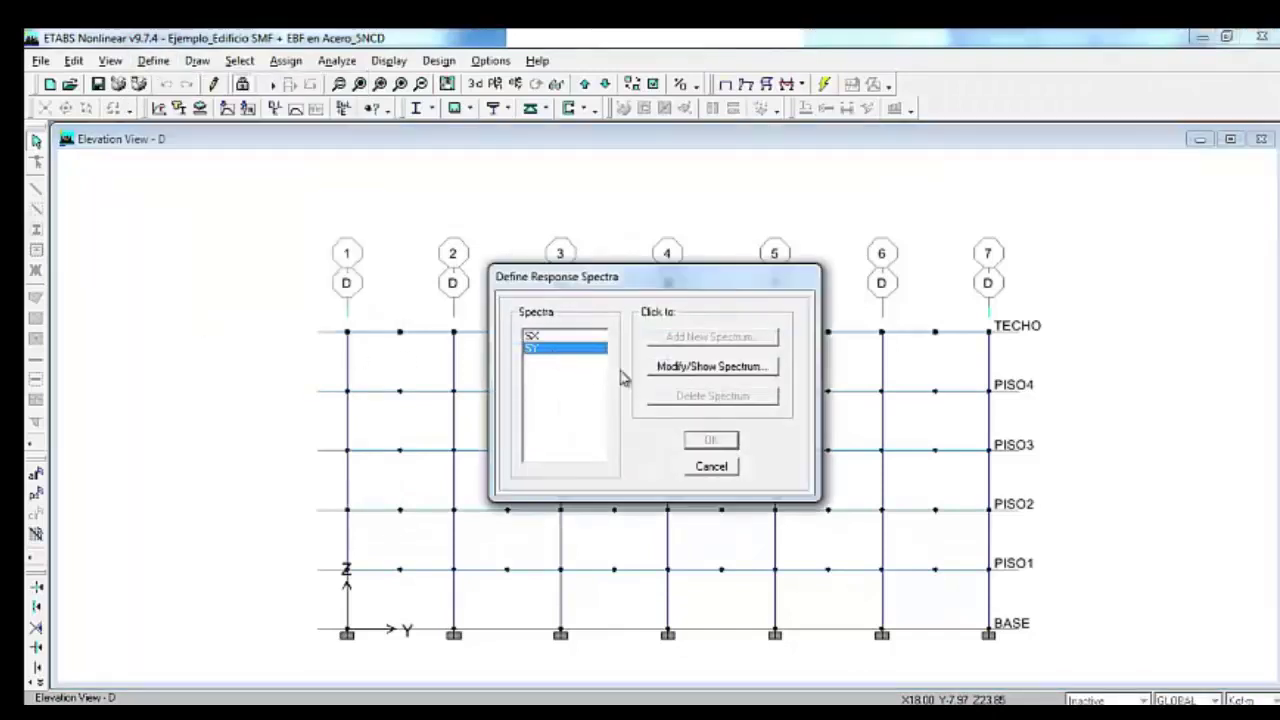
{"action": "left_click", "coordinate": [712, 466]}
- Delete all the defined load combinations, from STAND1 through the last DSTL combination, and accept the emptied list
{"action": "left_click", "coordinate": [152, 62]}
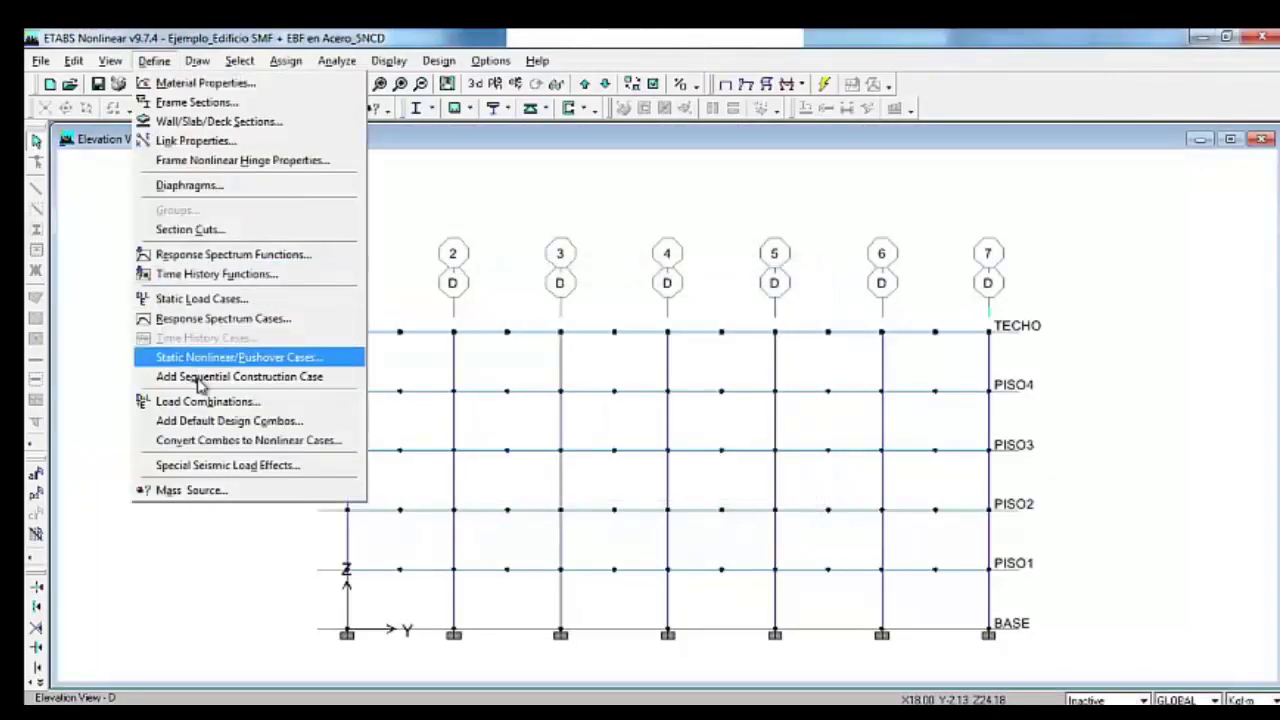
{"action": "left_click", "coordinate": [250, 403]}
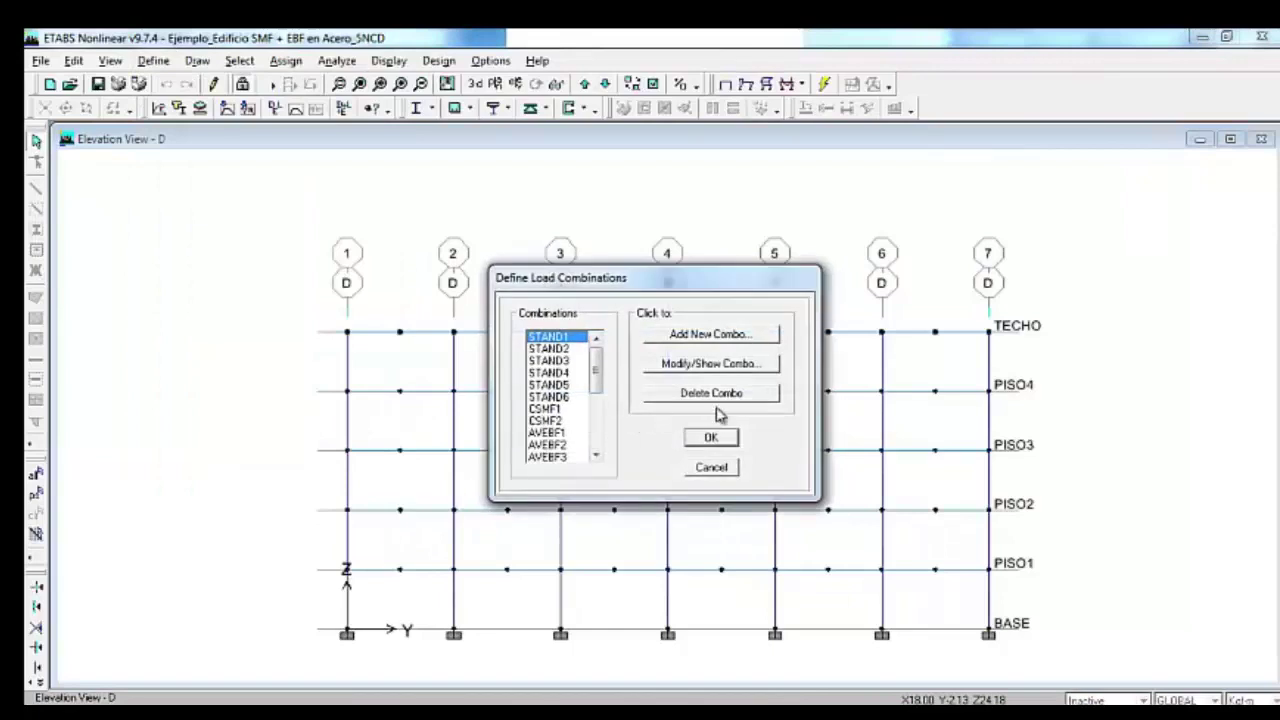
{"action": "left_click", "coordinate": [714, 396]}
{"action": "triple_click", "coordinate": [716, 401]}
{"action": "triple_click", "coordinate": [716, 401]}
{"action": "triple_click", "coordinate": [716, 401]}
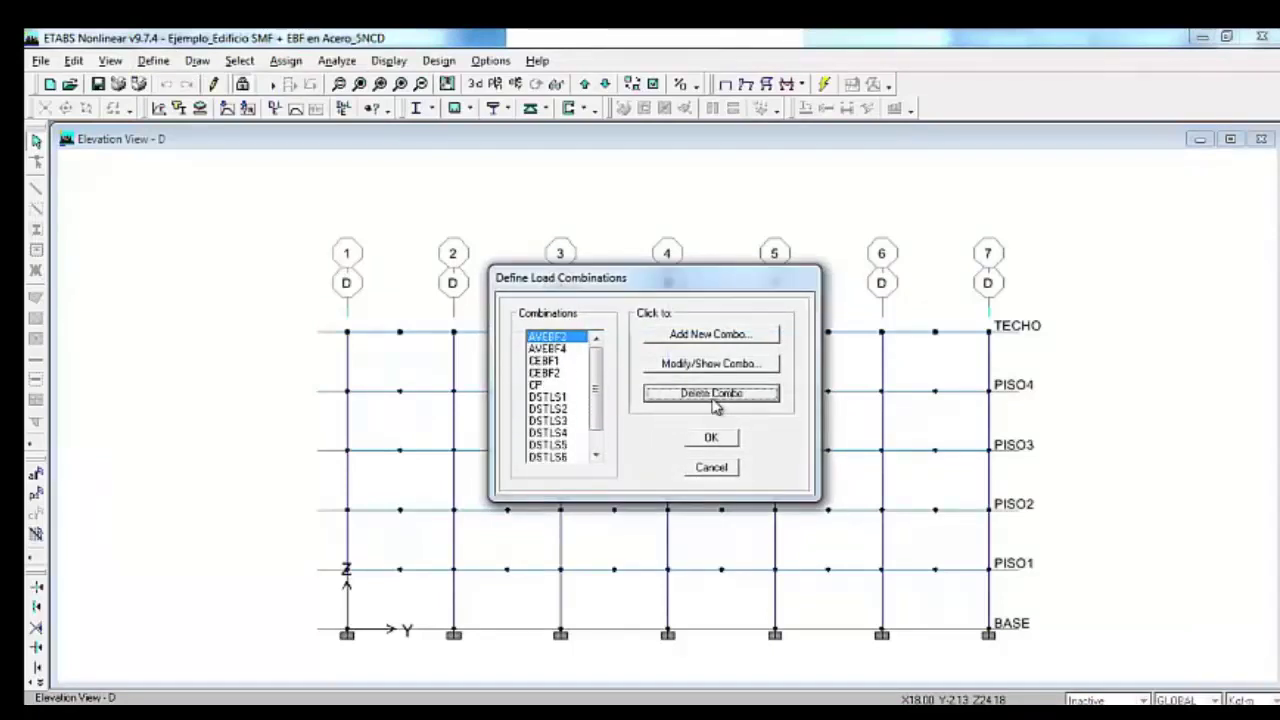
{"action": "triple_click", "coordinate": [716, 401]}
{"action": "triple_click", "coordinate": [714, 396]}
{"action": "triple_click", "coordinate": [714, 396]}
{"action": "triple_click", "coordinate": [714, 396]}
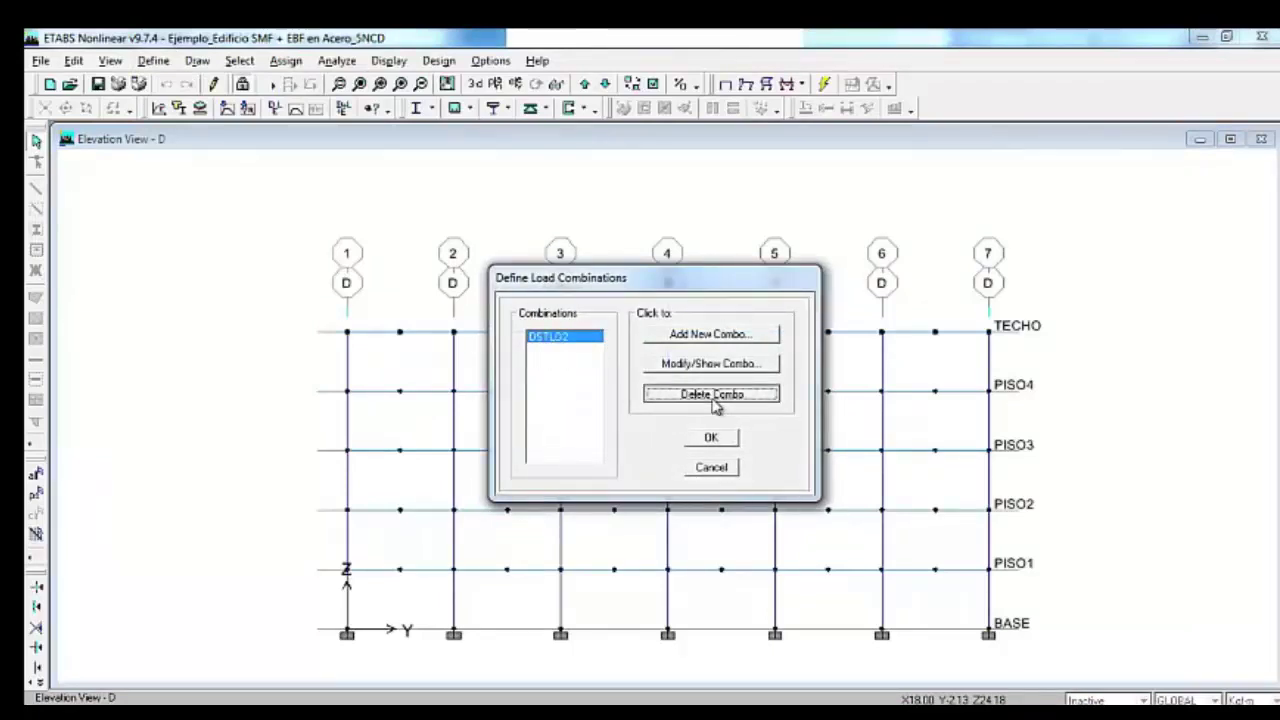
{"action": "left_click", "coordinate": [714, 396]}
{"action": "left_click", "coordinate": [711, 439]}
{"action": "left_click", "coordinate": [153, 60]}
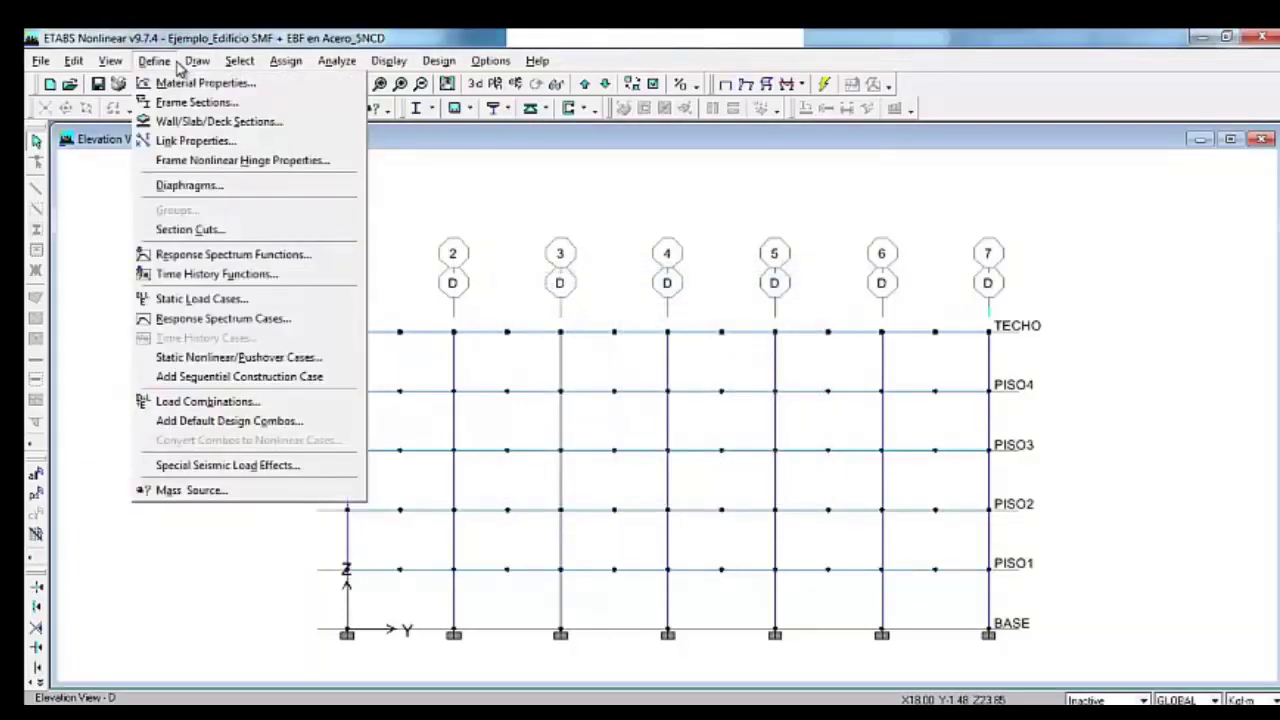
{"action": "left_click", "coordinate": [210, 318]}
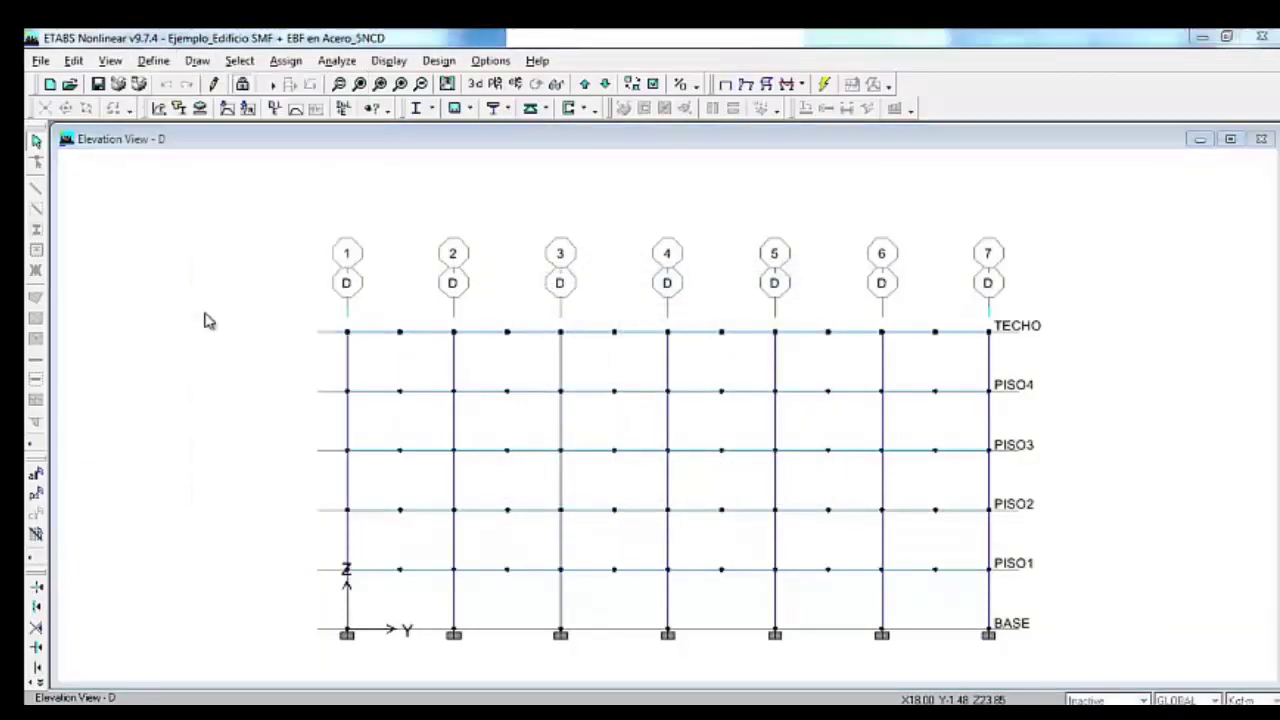
{"action": "left_click", "coordinate": [549, 349]}
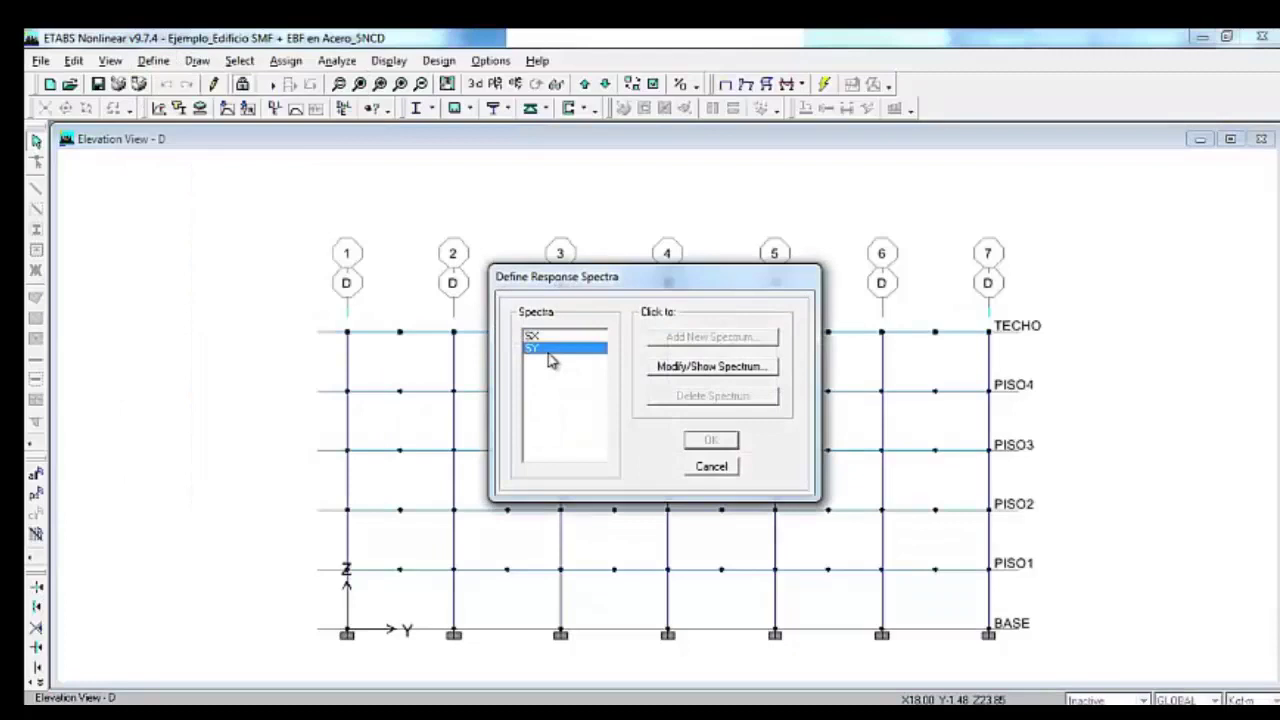
{"action": "left_click", "coordinate": [711, 466]}
- Unlock the model, accepting the deletion of analysis results, and delete the SY response spectrum case
{"action": "left_click", "coordinate": [242, 84]}
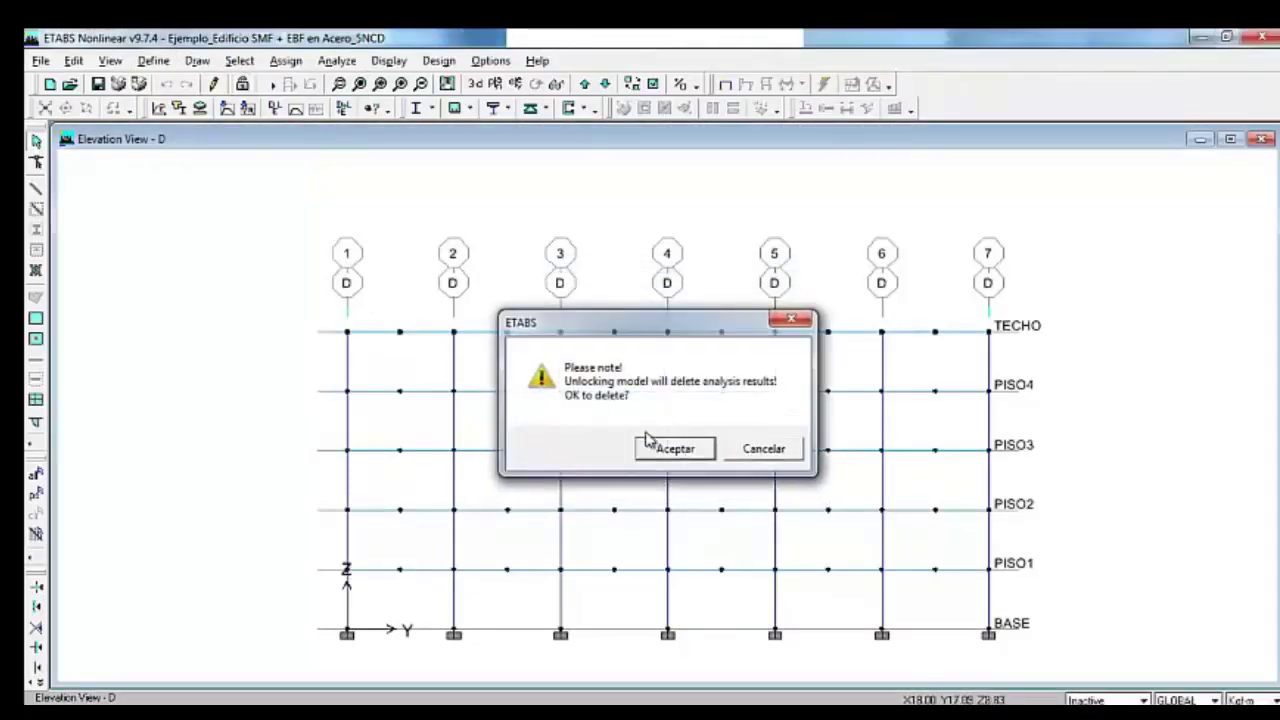
{"action": "left_click", "coordinate": [652, 443]}
{"action": "left_click", "coordinate": [153, 60]}
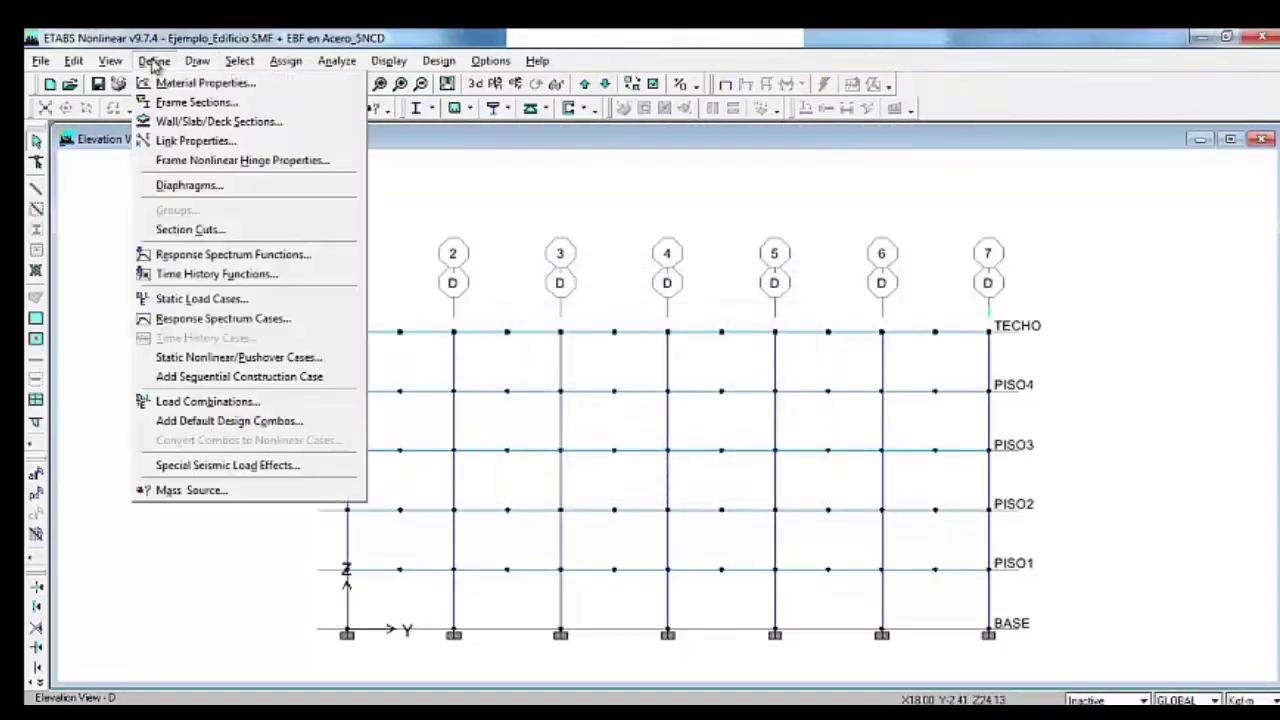
{"action": "left_click", "coordinate": [210, 318]}
{"action": "left_click", "coordinate": [574, 349]}
{"action": "left_click", "coordinate": [685, 396]}
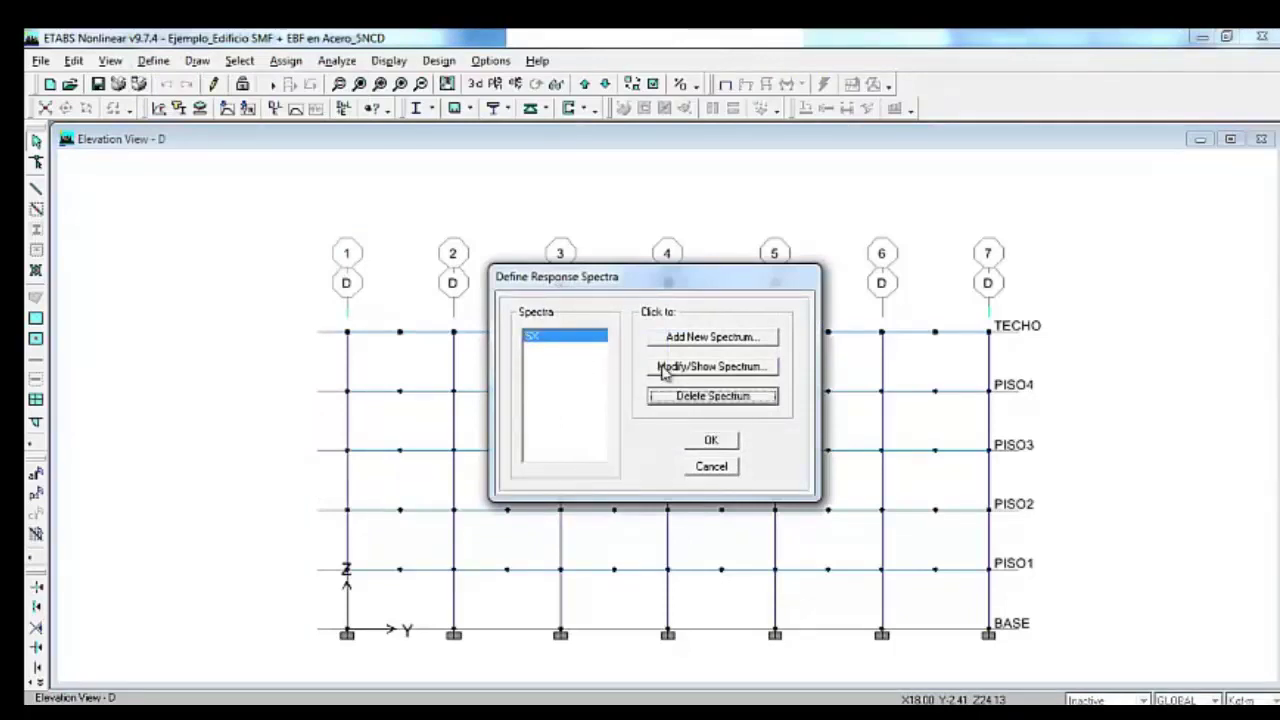
- Rename spectrum case SX to SH and assign function EZ5S2B1R5 to direction U2 with scale factor 9.81
{"action": "left_click", "coordinate": [709, 367]}
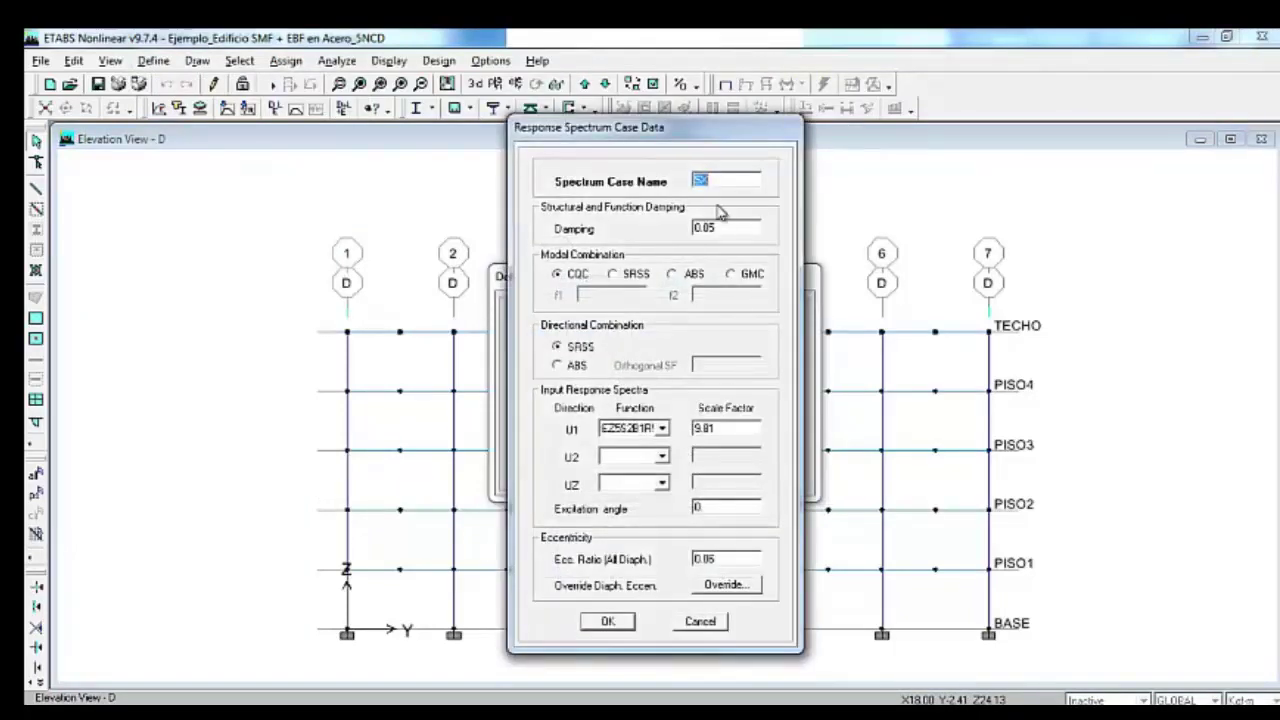
{"action": "type", "text": "SH"}
{"action": "left_click", "coordinate": [661, 456]}
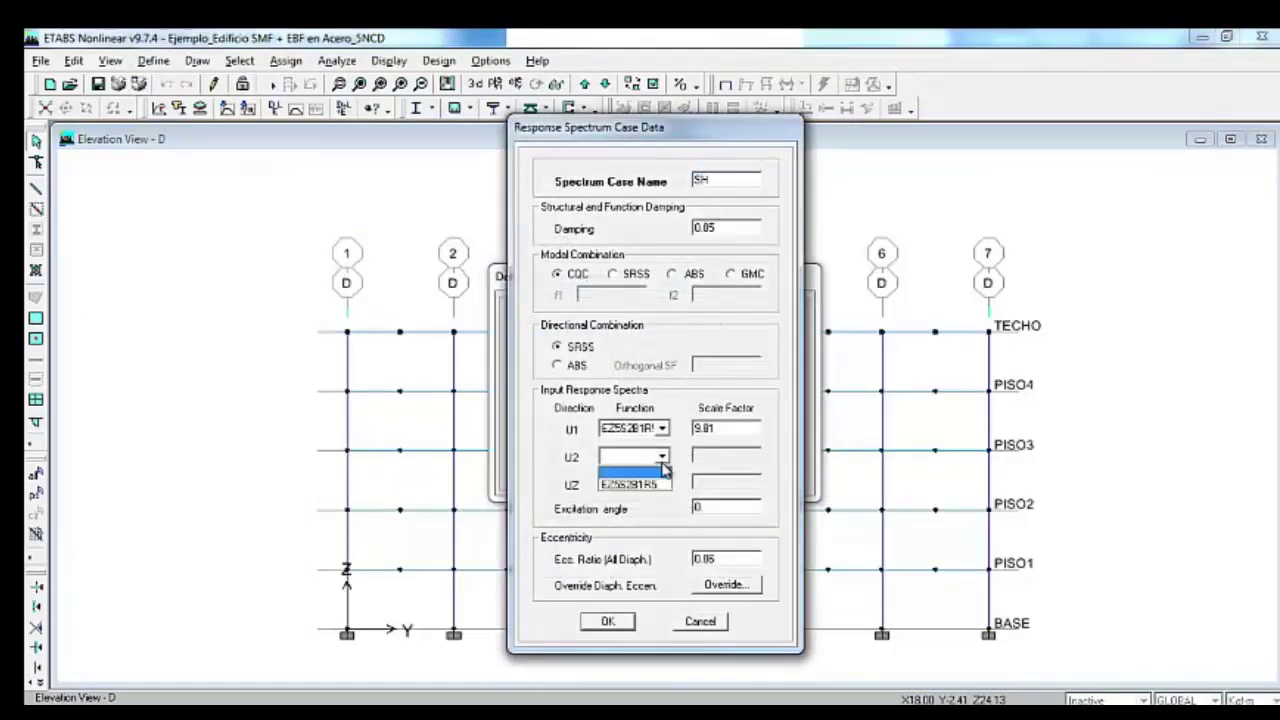
{"action": "left_click", "coordinate": [630, 486]}
{"action": "left_click", "coordinate": [717, 456]}
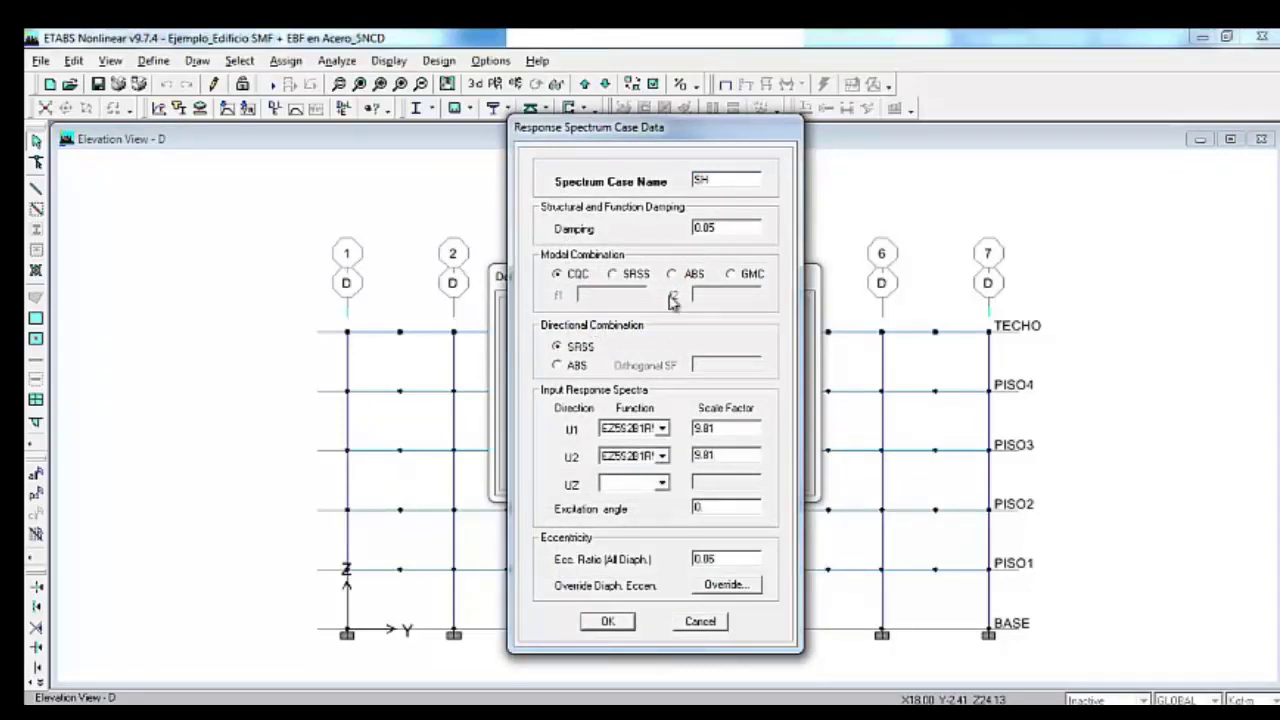
{"action": "left_click", "coordinate": [610, 621]}
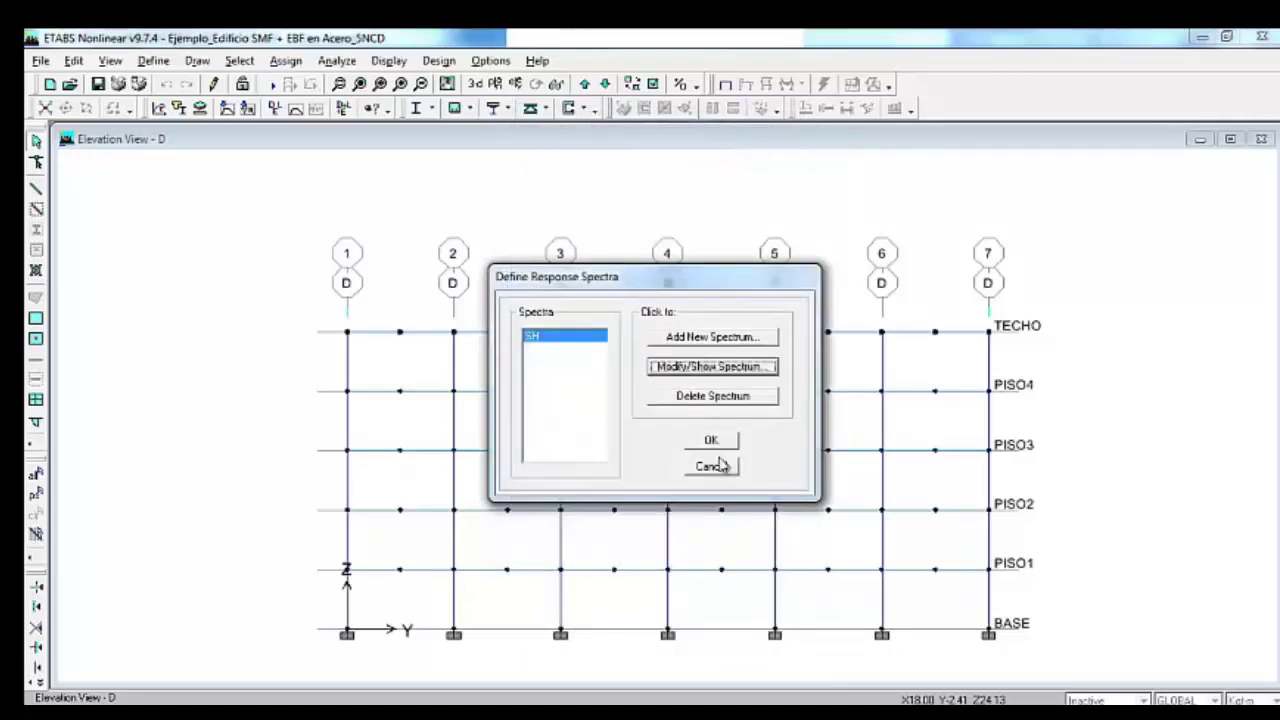
{"action": "left_click", "coordinate": [712, 442]}
- Check the special seismic data's Omega factor against the seismic amplification factor table in 04-SISTEMAS ESTRUCTURALES EN ACERO.pdf in Adobe Reader, returning to ETABS
{"action": "left_click", "coordinate": [155, 61]}
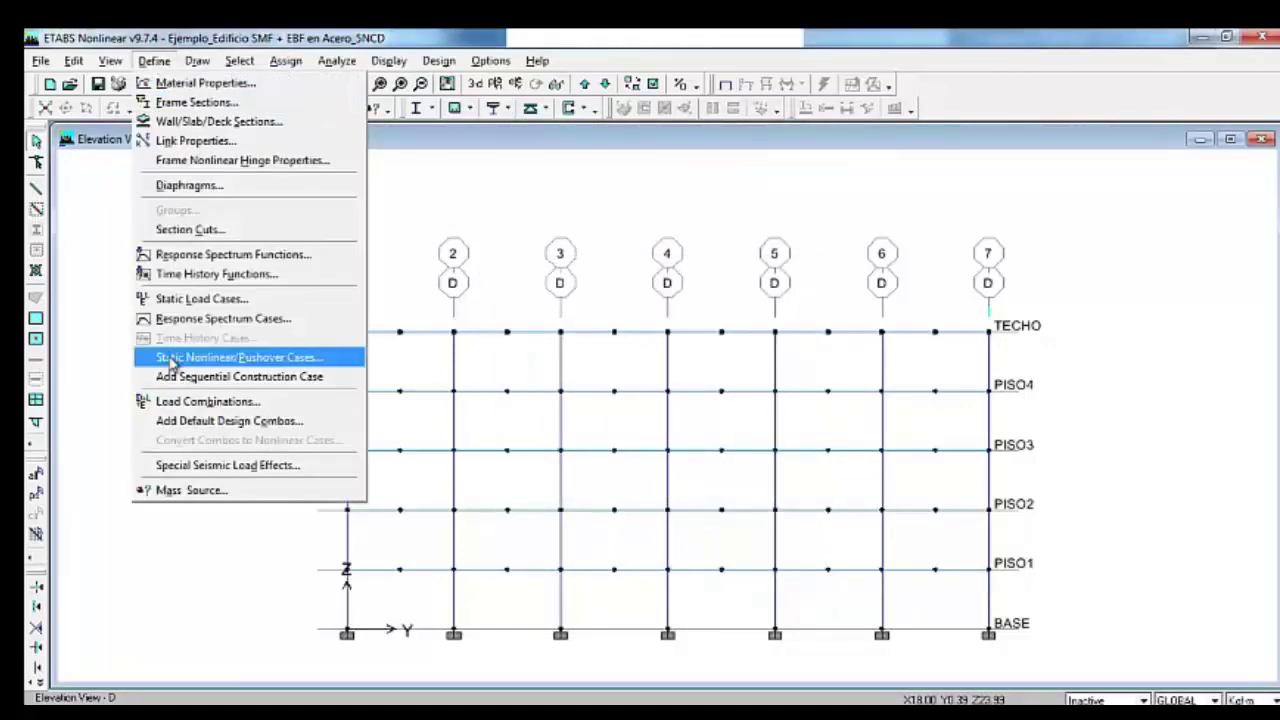
{"action": "left_click", "coordinate": [188, 466]}
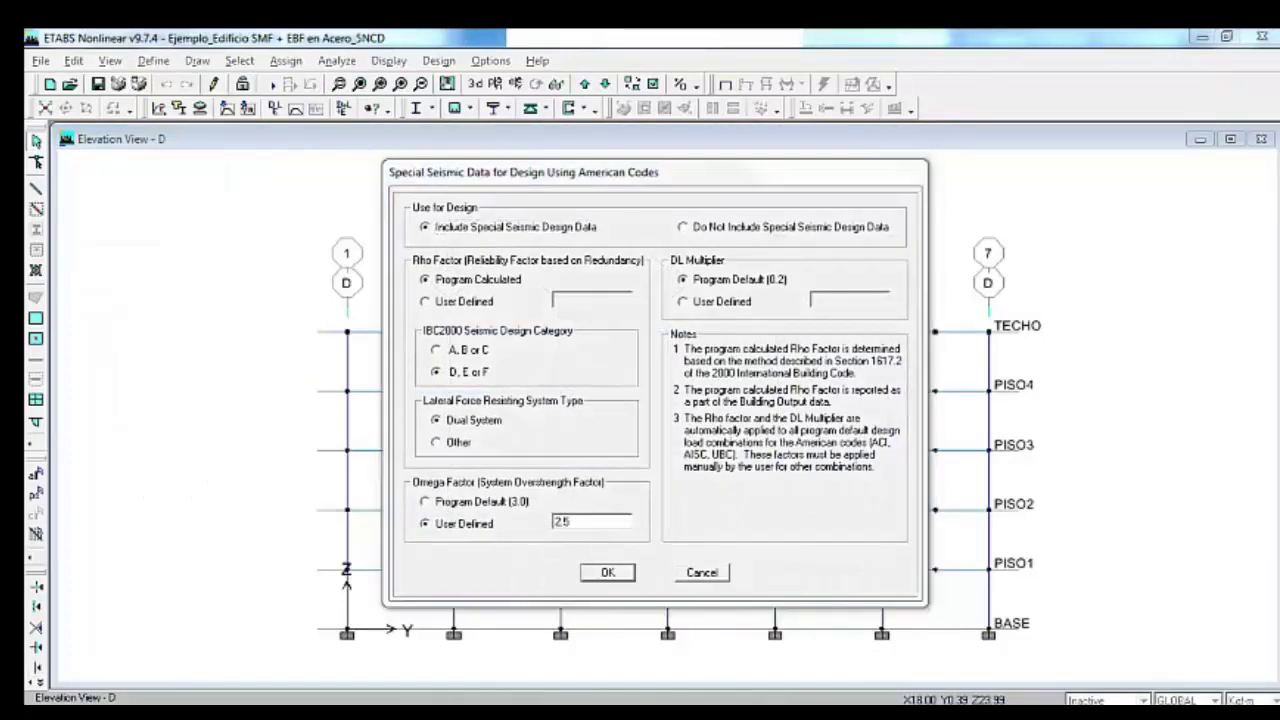
{"action": "mouse_move", "coordinate": [723, 712]}
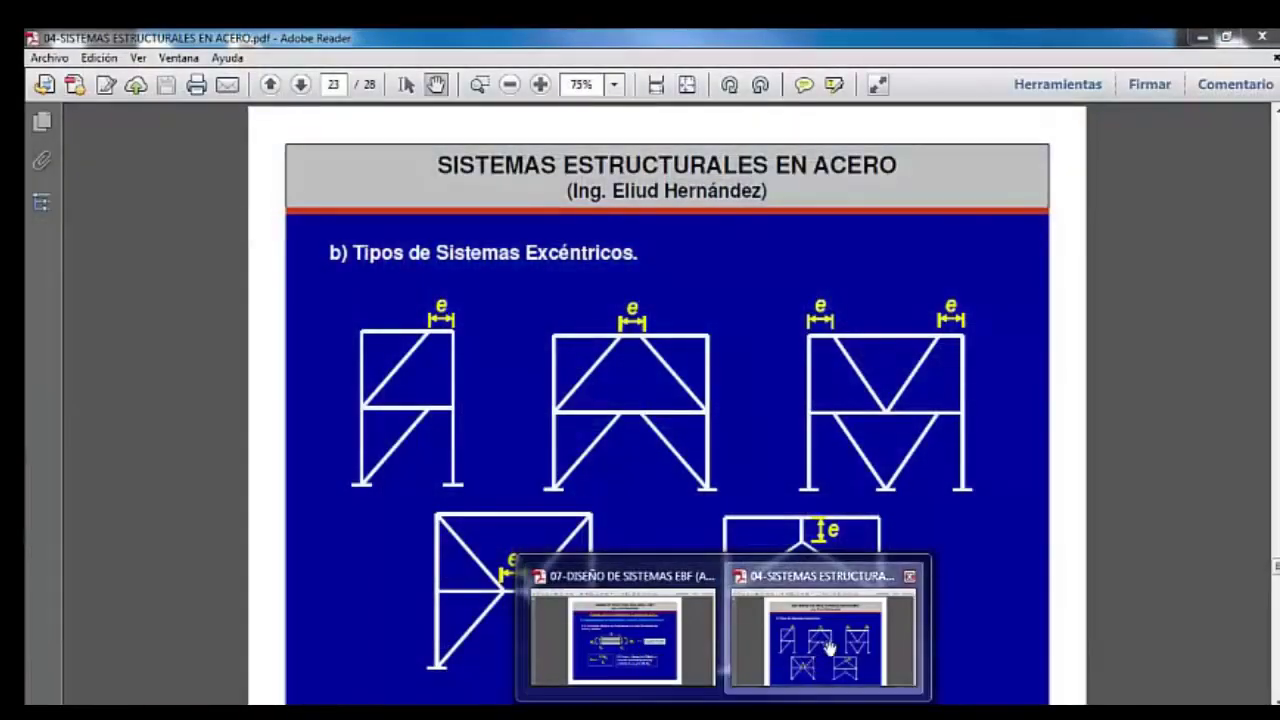
{"action": "left_click", "coordinate": [815, 640]}
{"action": "scroll", "coordinate": [835, 644], "scroll_direction": "down", "scroll_amount": 6}
{"action": "scroll", "coordinate": [835, 644], "scroll_direction": "down", "scroll_amount": 2}
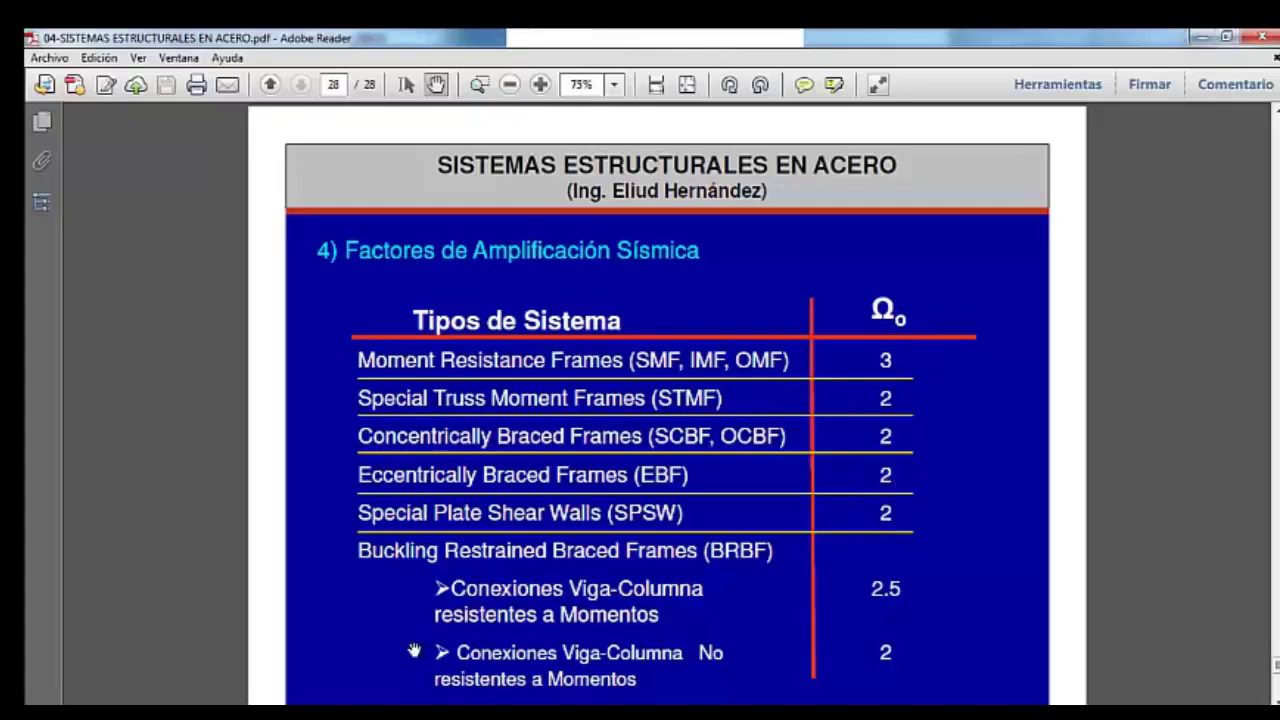
{"action": "left_click", "coordinate": [284, 712]}
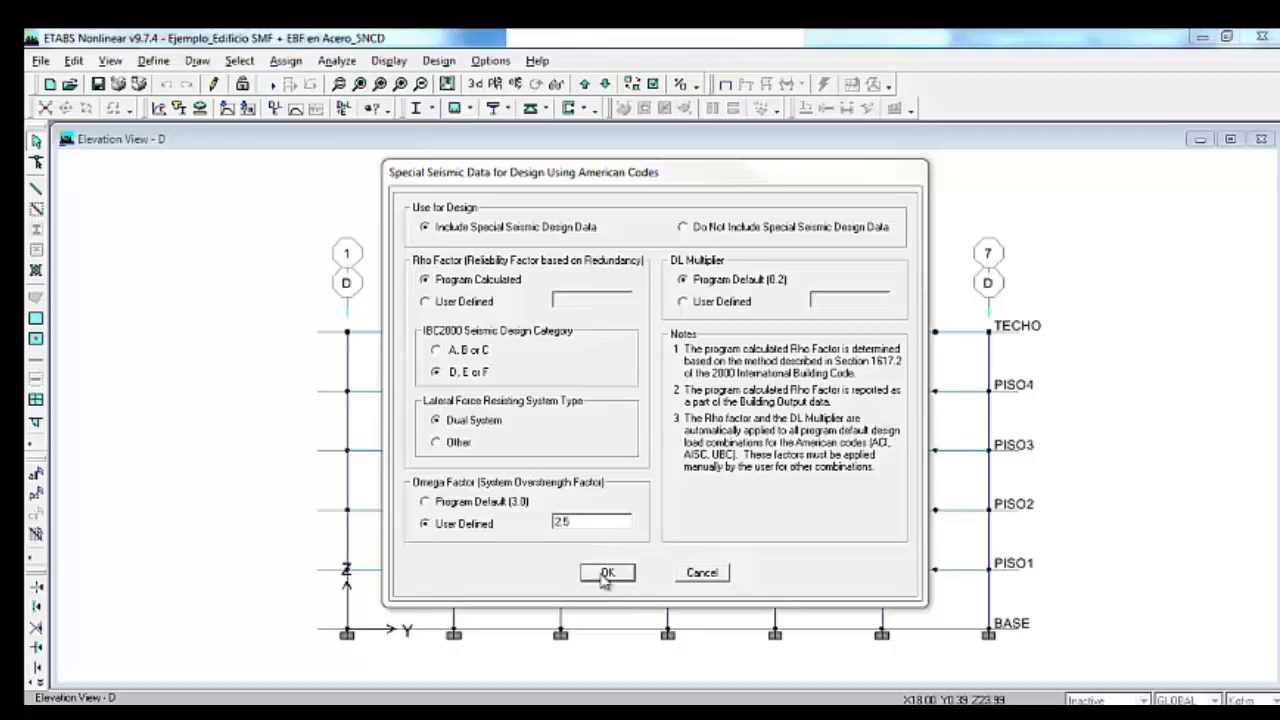
{"action": "left_click", "coordinate": [607, 573]}
- Show the whole building in the 3-D view with object fill turned on
{"action": "left_click", "coordinate": [475, 83]}
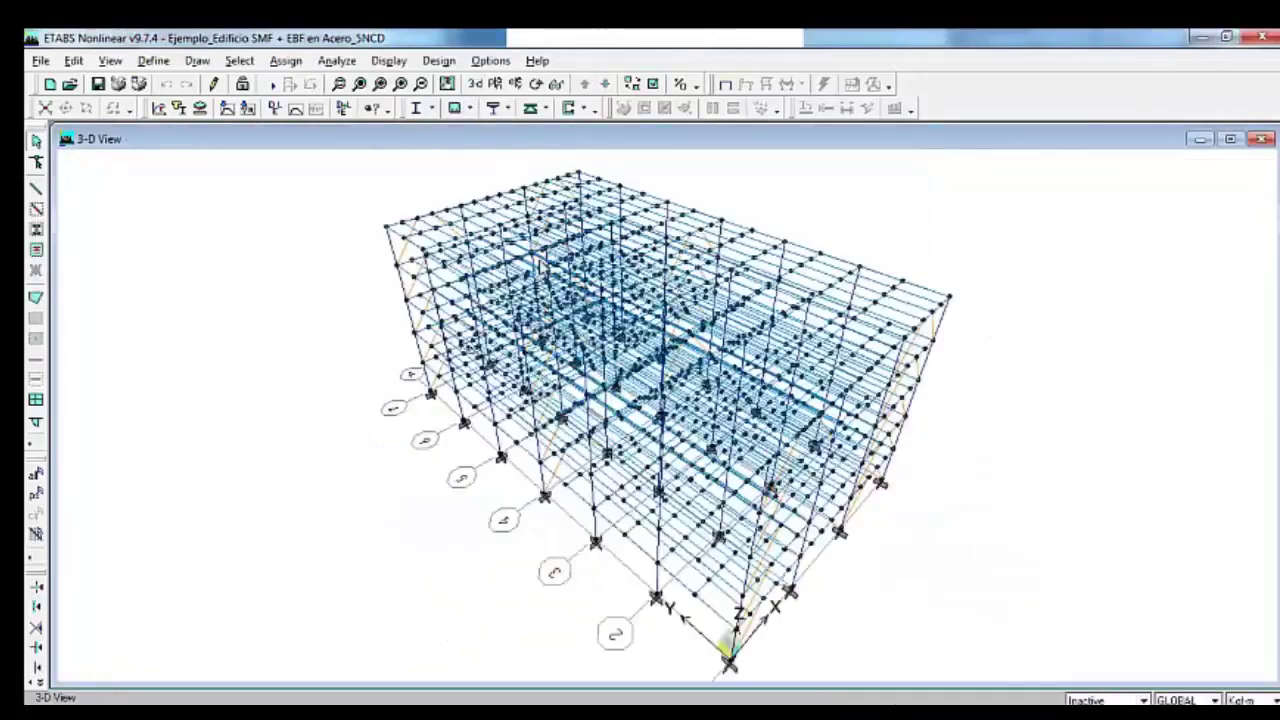
{"action": "left_click", "coordinate": [652, 84]}
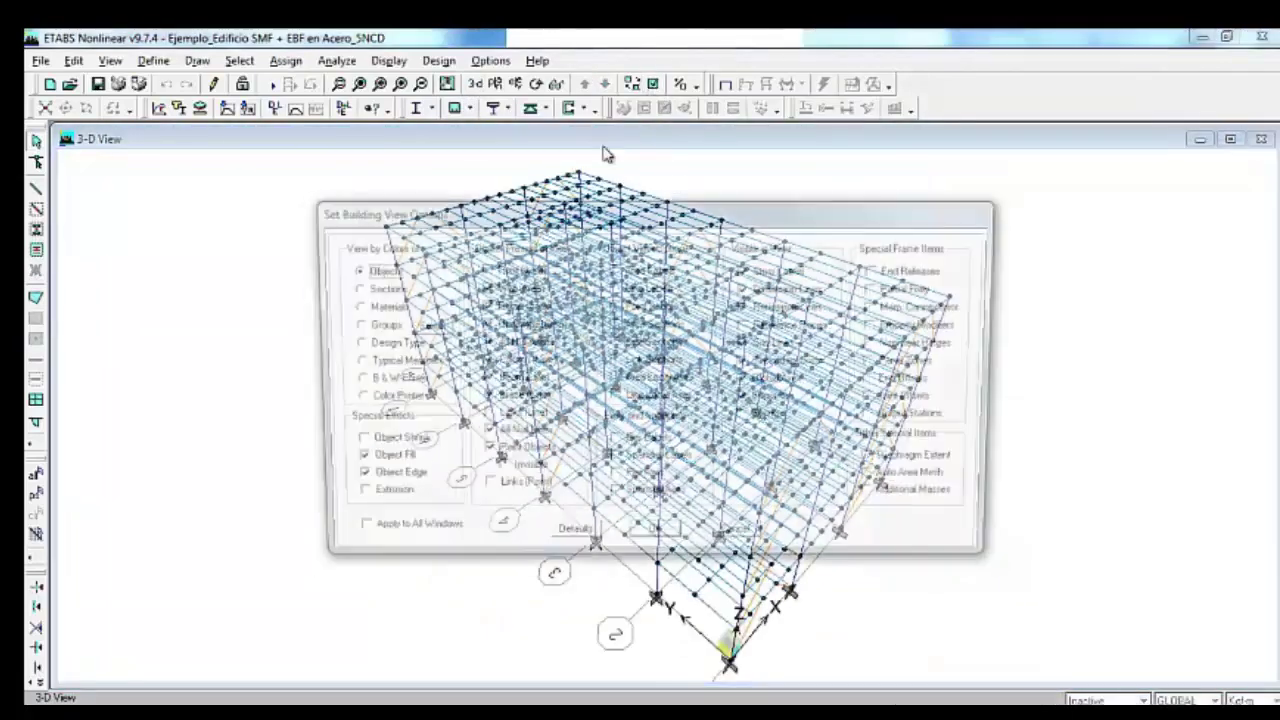
{"action": "left_click", "coordinate": [657, 541]}
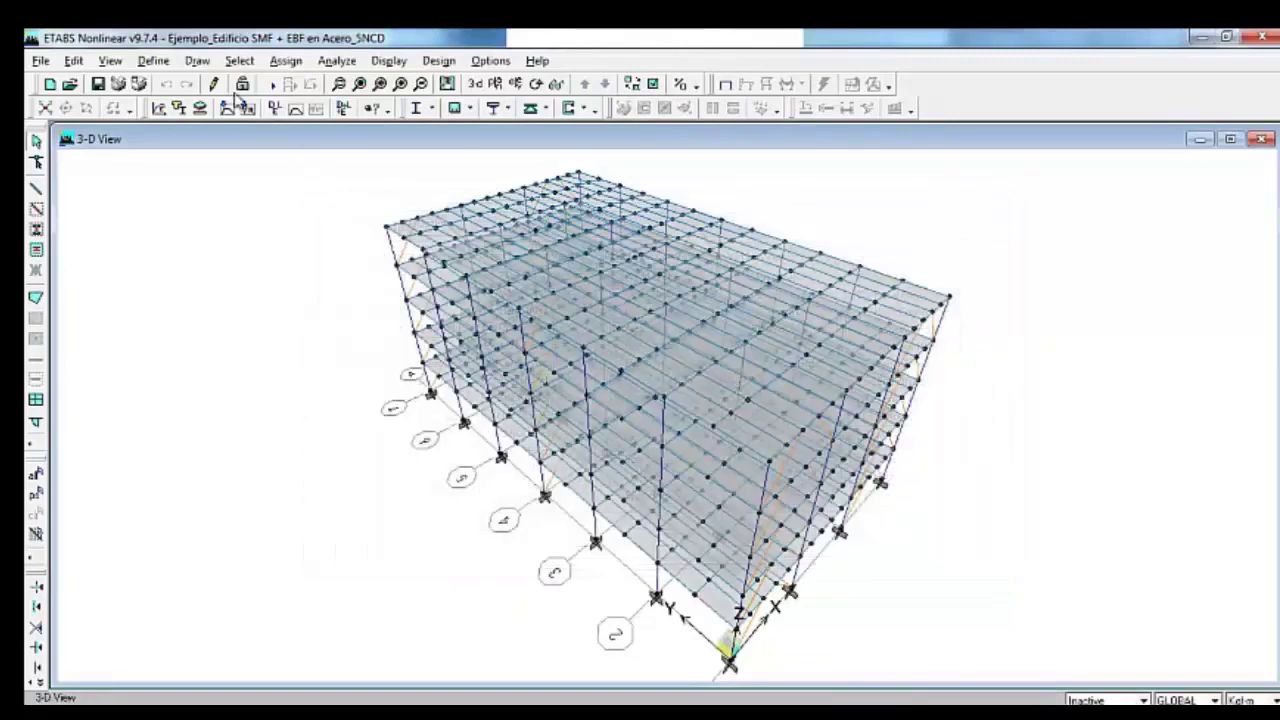
- Review the Omega factor in the special seismic design data without changing it
{"action": "left_click", "coordinate": [153, 60]}
{"action": "left_click", "coordinate": [214, 465]}
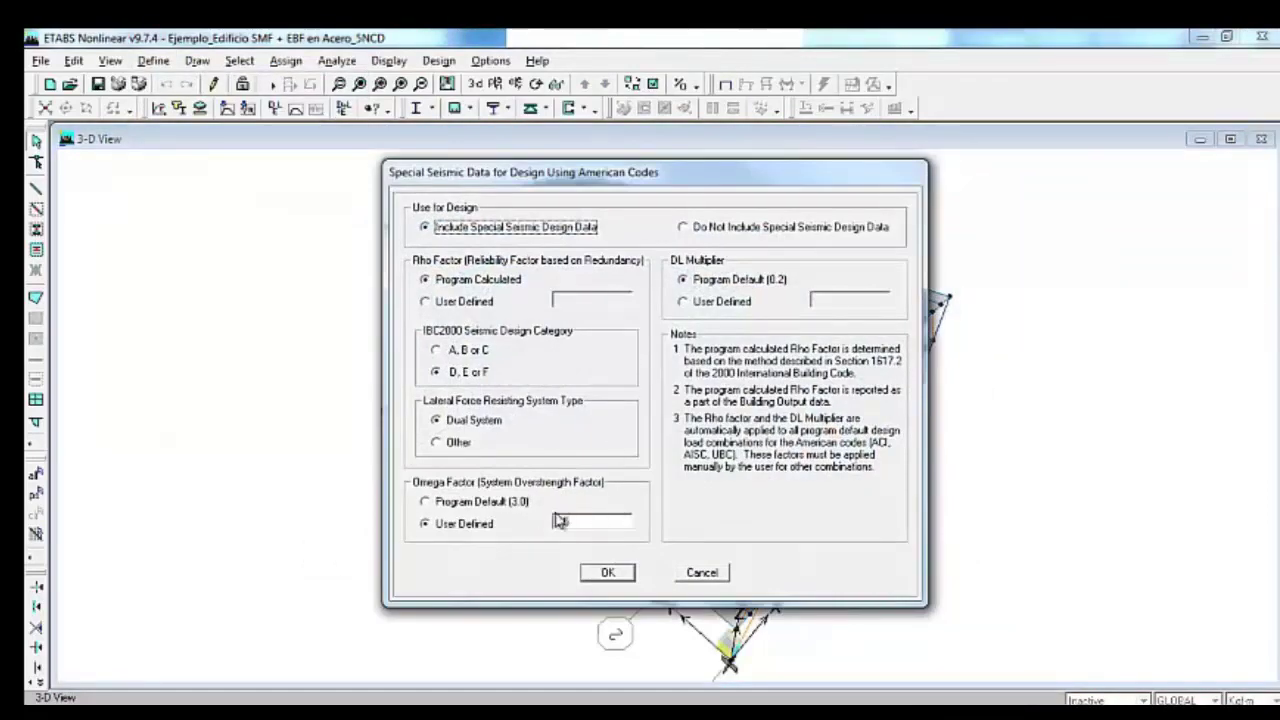
{"action": "left_click", "coordinate": [710, 573]}
- Set System Omega0 to 2.5 in the steel frame design preferences for the AISC360-05/IBC2006 code
{"action": "left_click", "coordinate": [491, 60]}
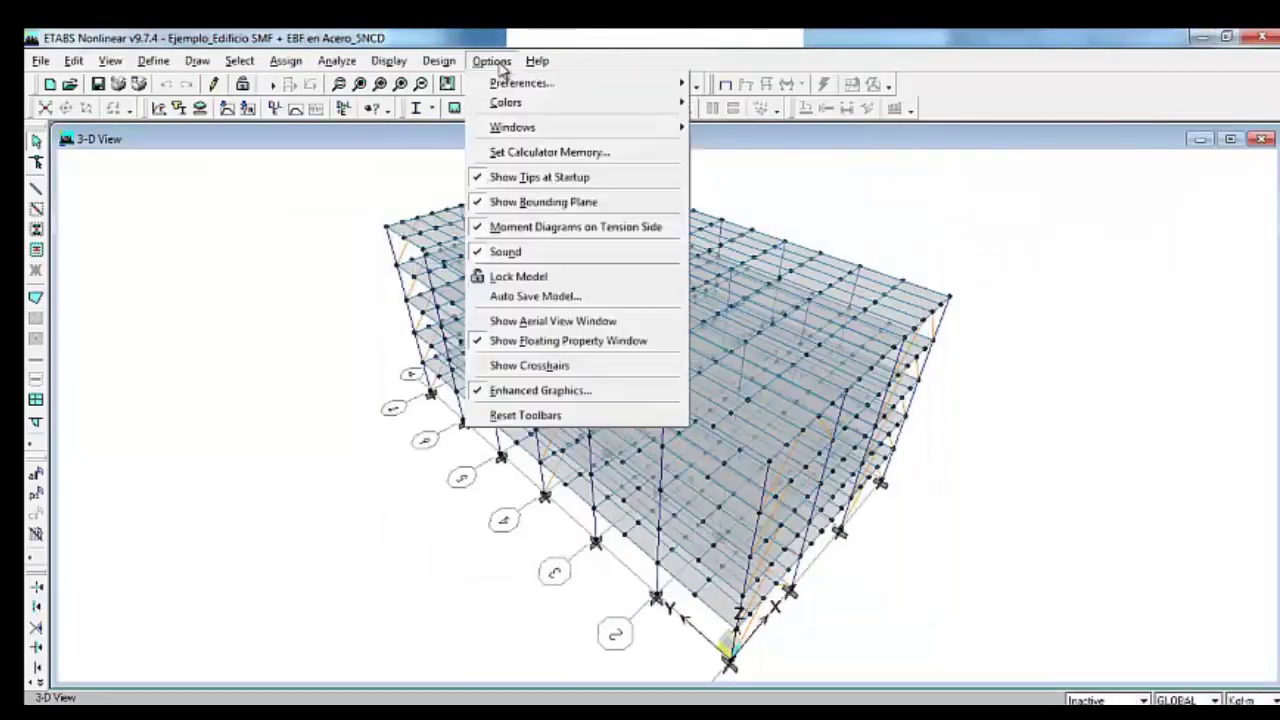
{"action": "mouse_move", "coordinate": [520, 83]}
{"action": "left_click", "coordinate": [730, 127]}
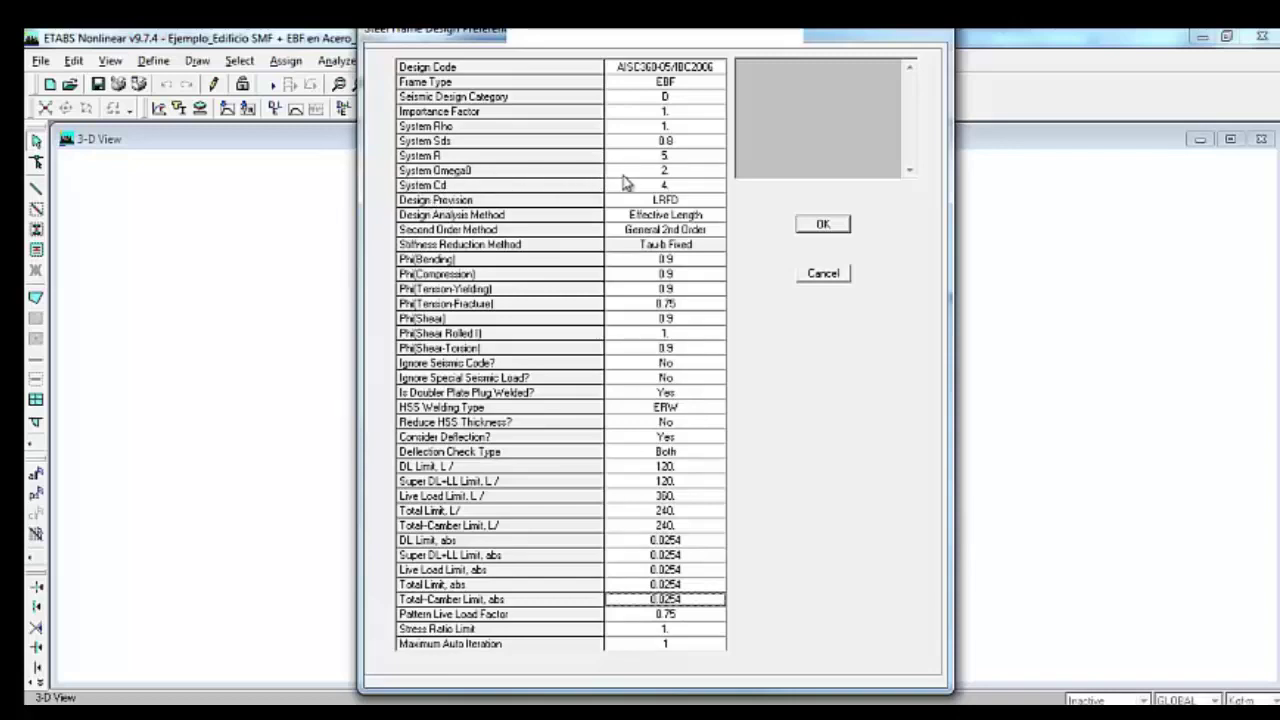
{"action": "left_click", "coordinate": [672, 172]}
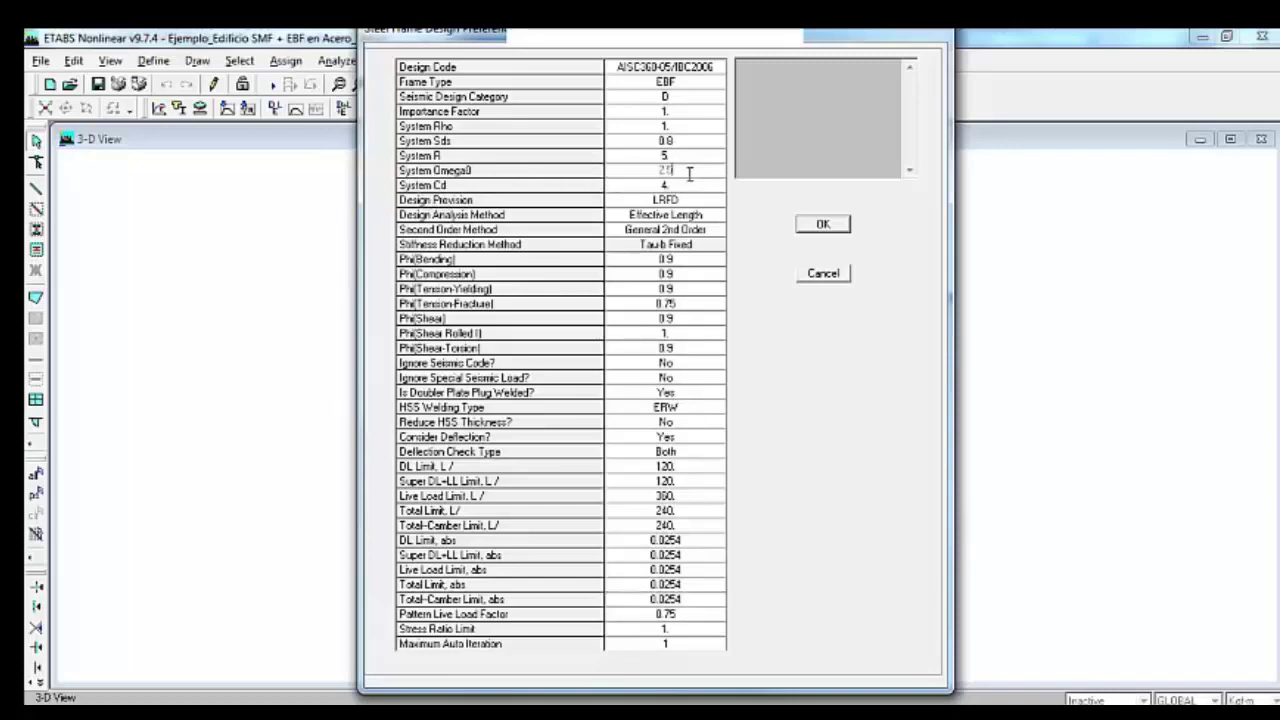
{"action": "left_click", "coordinate": [688, 186]}
{"action": "left_click", "coordinate": [822, 229]}
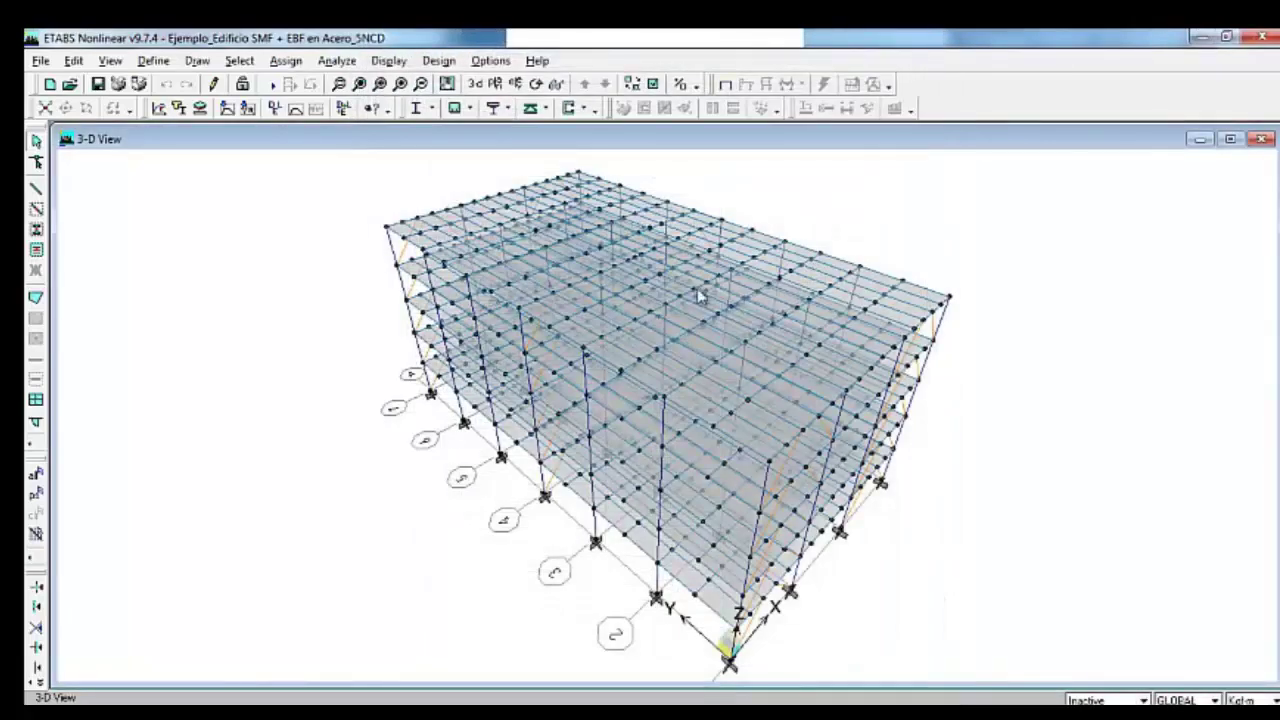
- Override the steel design frame type of the roof-level (TECHO) beams on elevation A
{"action": "left_click", "coordinate": [517, 84]}
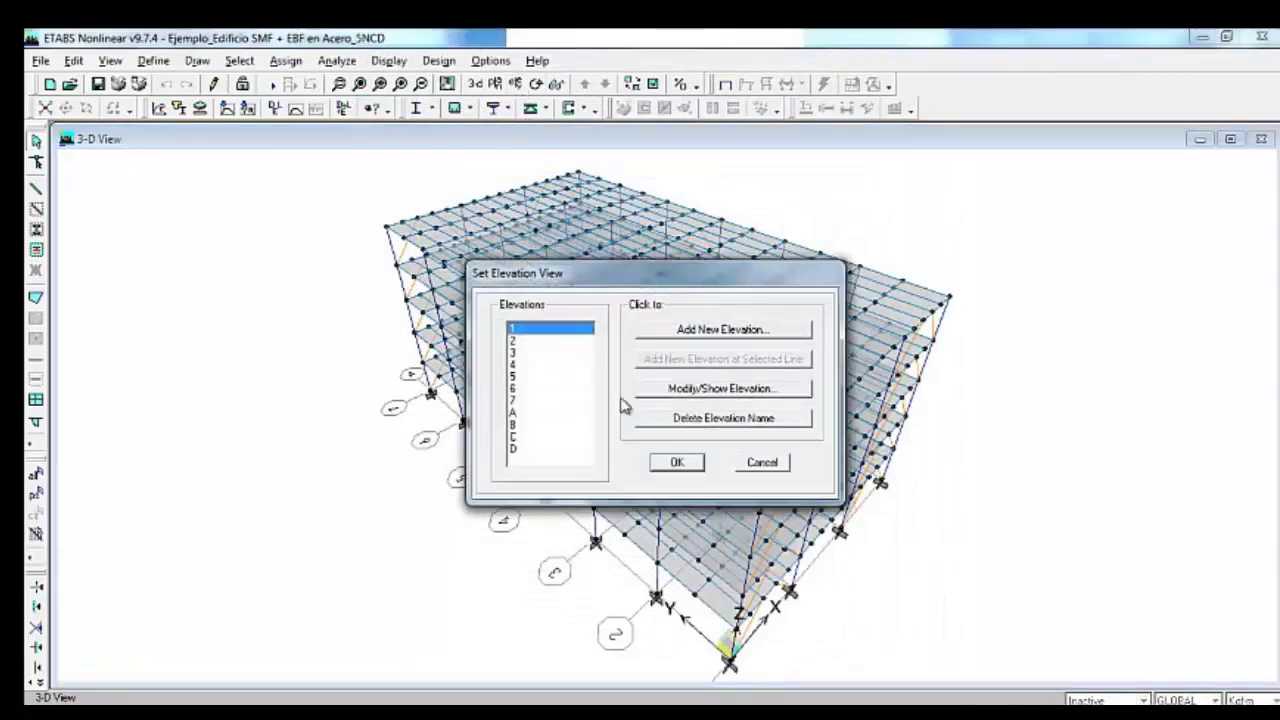
{"action": "left_click", "coordinate": [550, 413]}
{"action": "left_click", "coordinate": [668, 462]}
{"action": "left_click_drag", "start_coordinate": [300, 323], "coordinate": [1072, 363]}
{"action": "left_click", "coordinate": [440, 61]}
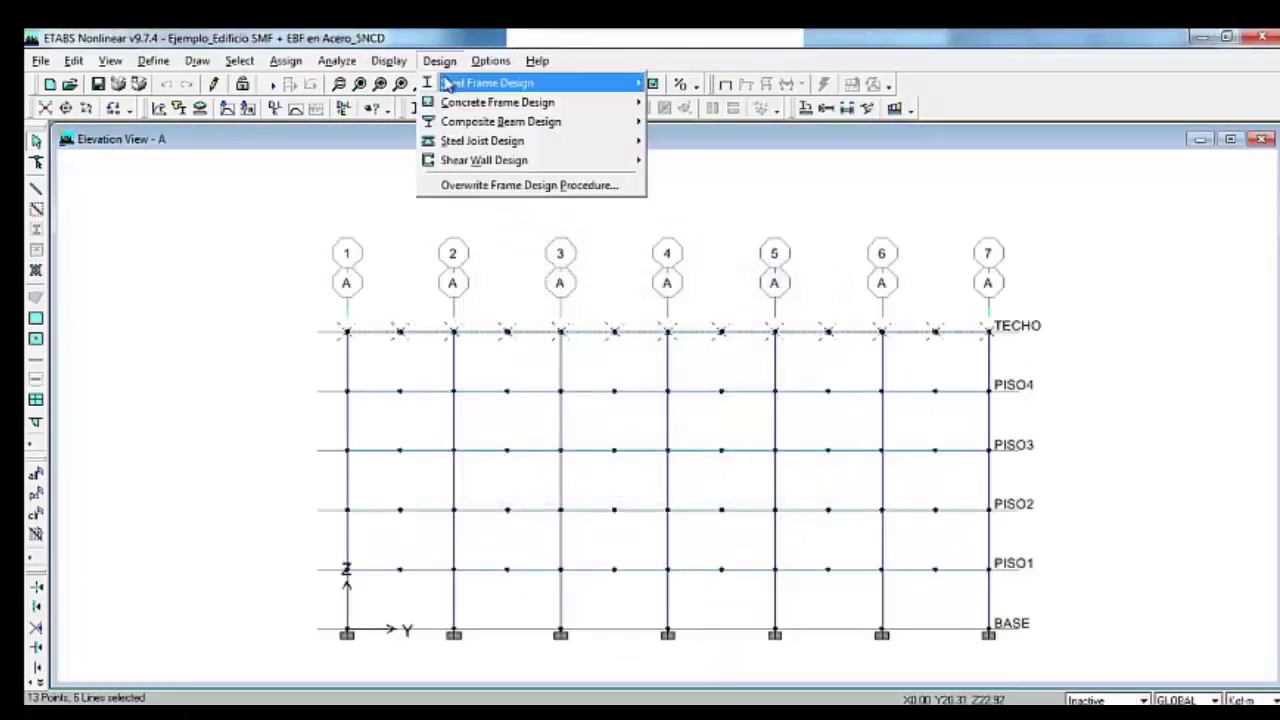
{"action": "mouse_move", "coordinate": [480, 84]}
{"action": "left_click", "coordinate": [705, 147]}
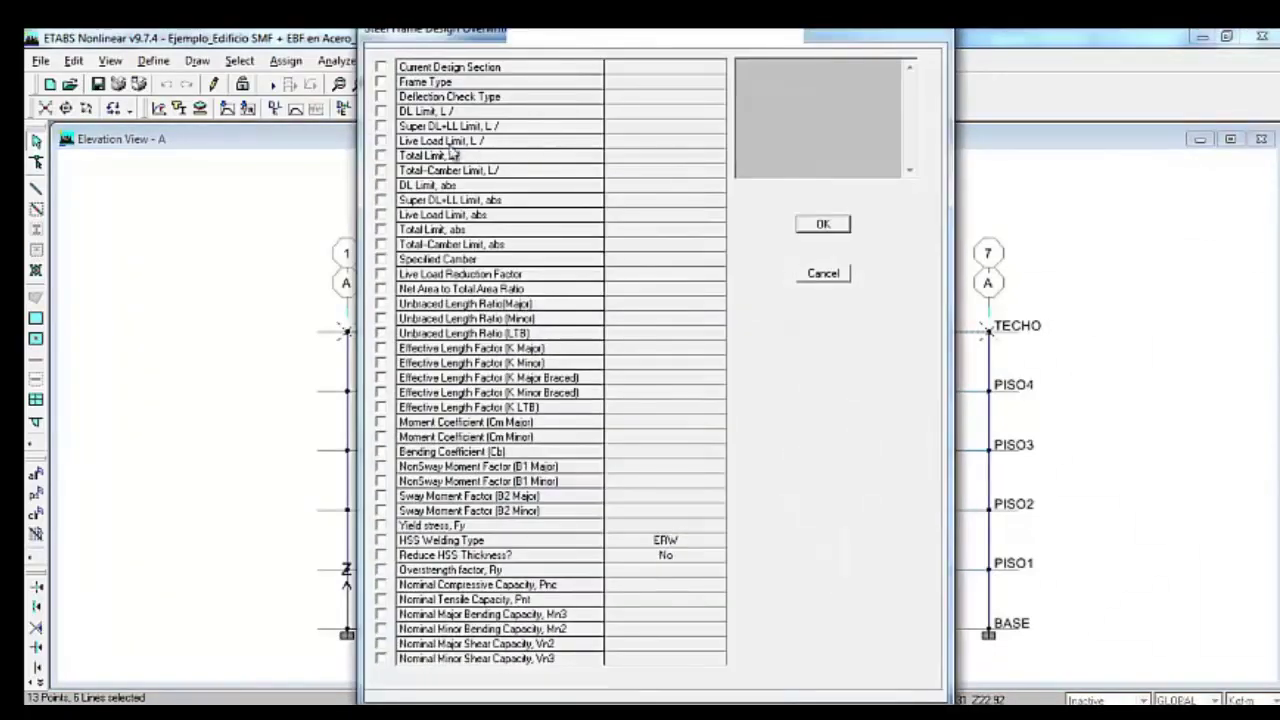
{"action": "left_click", "coordinate": [381, 82]}
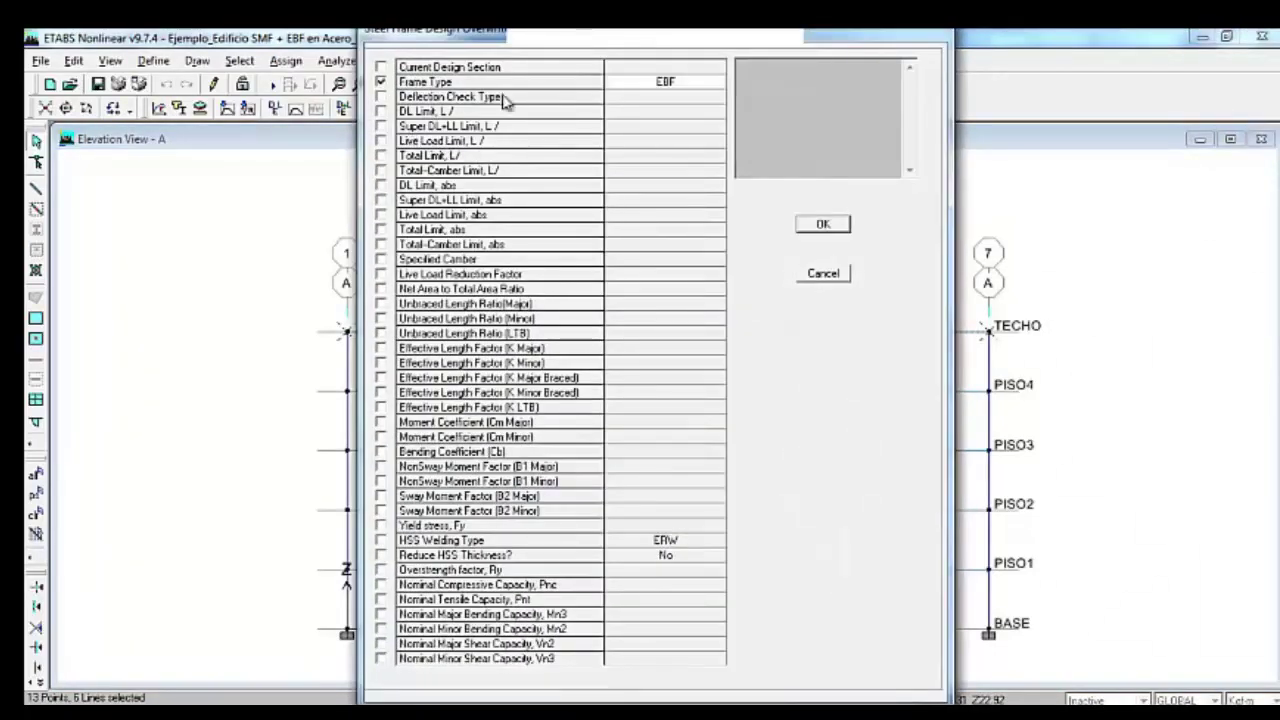
{"action": "left_click", "coordinate": [716, 86]}
{"action": "left_click", "coordinate": [705, 100]}
{"action": "left_click", "coordinate": [825, 225]}
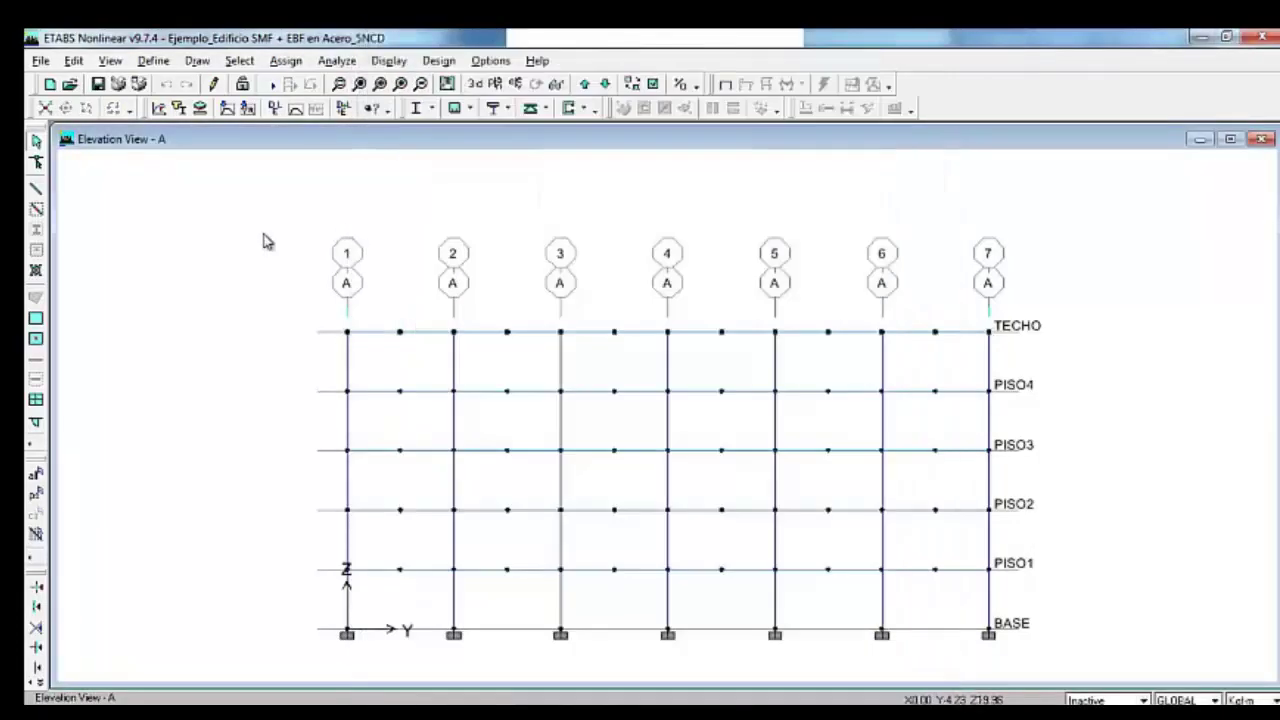
- Run the analysis, show the whole building in the 3-D view and start the steel frame design check
{"action": "left_click", "coordinate": [275, 109]}
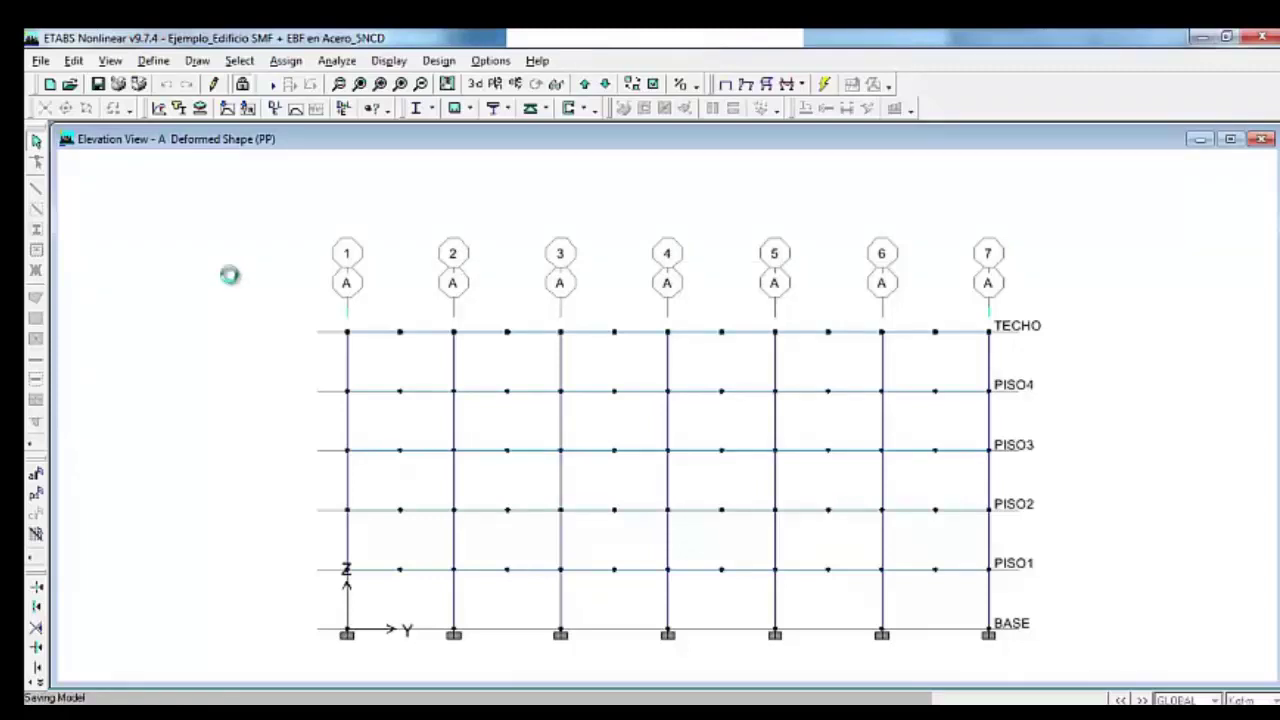
{"action": "left_click", "coordinate": [478, 84]}
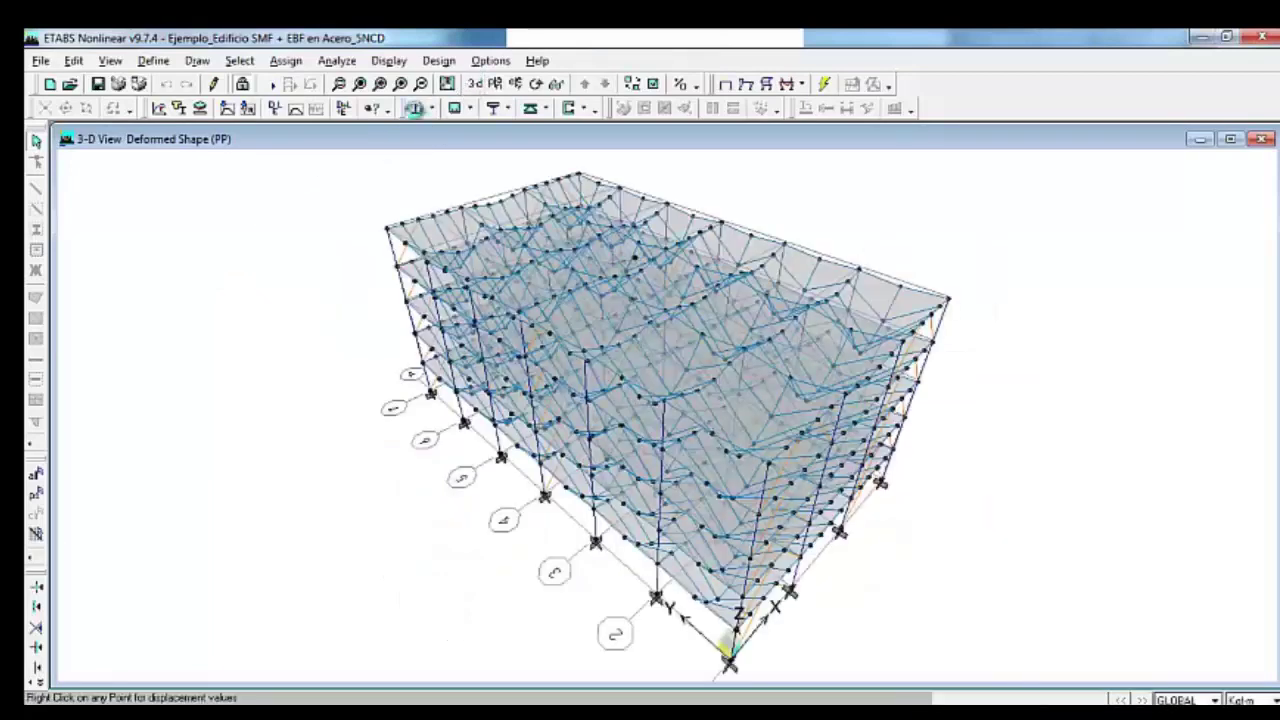
{"action": "left_click", "coordinate": [414, 108]}
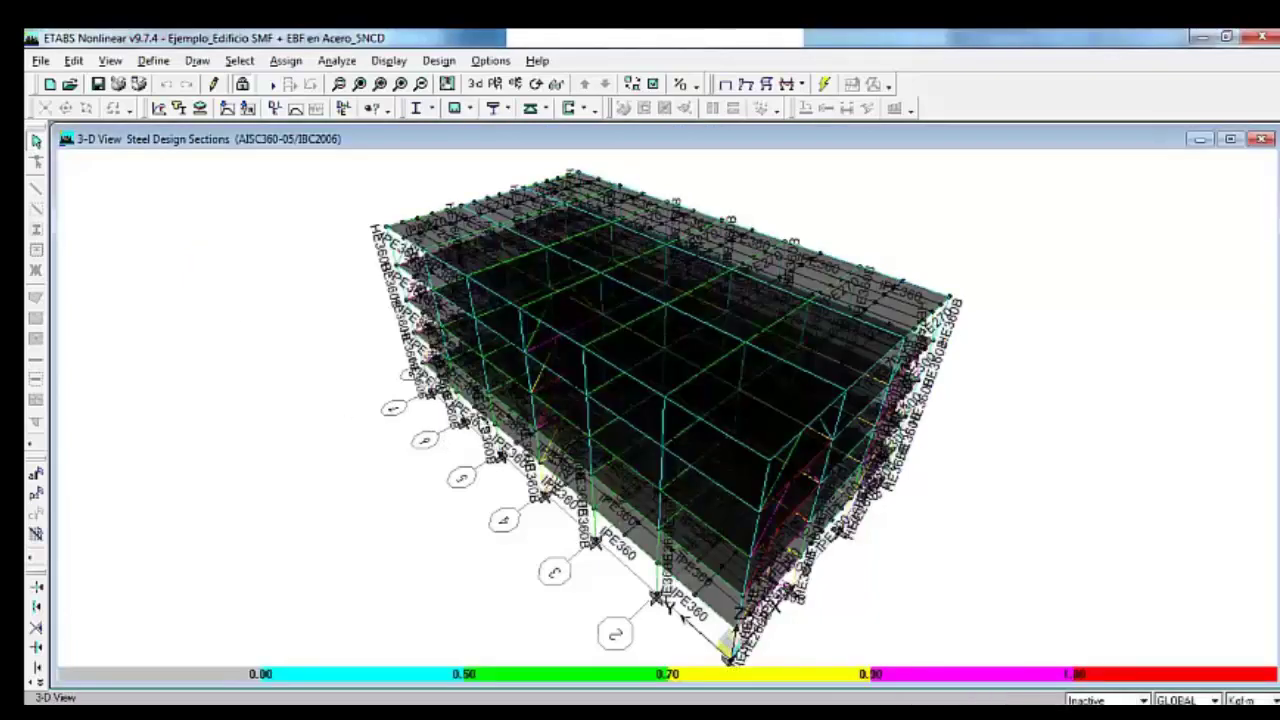
- Display the P-M ratio colors and values on elevation 1, around the PISO2 braced bay between axes A and B
{"action": "left_click", "coordinate": [516, 84]}
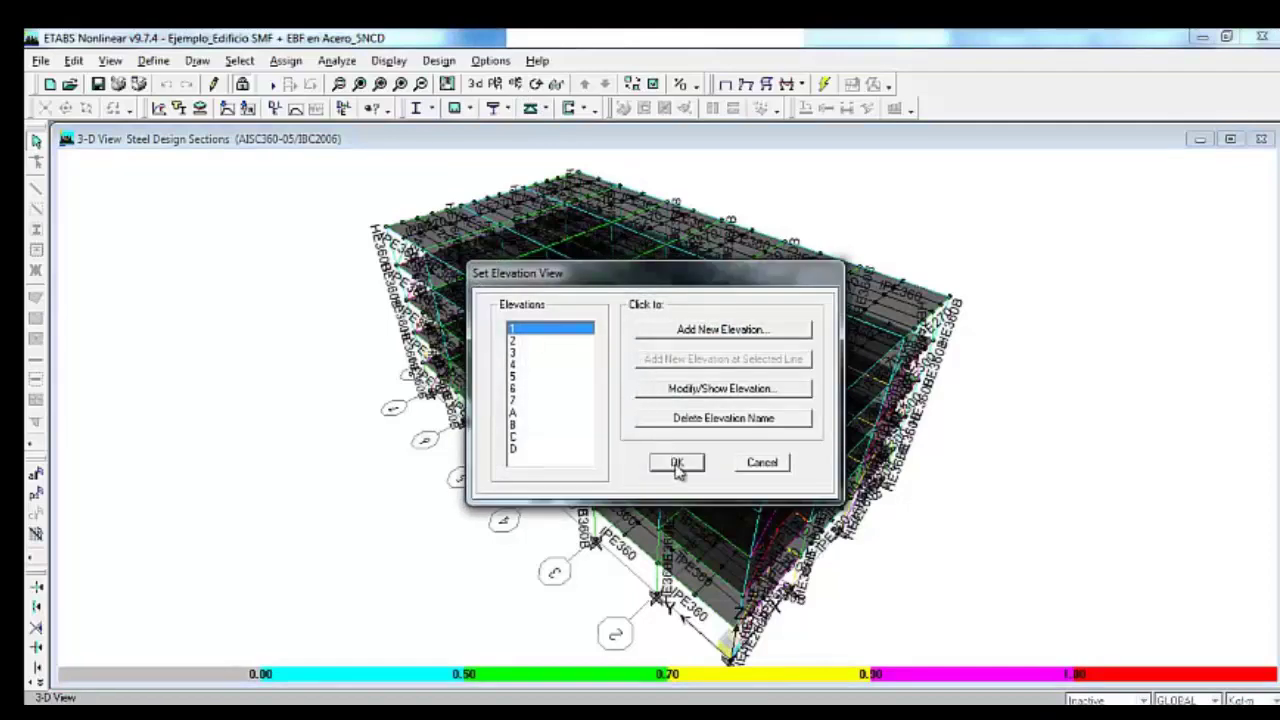
{"action": "left_click", "coordinate": [677, 465]}
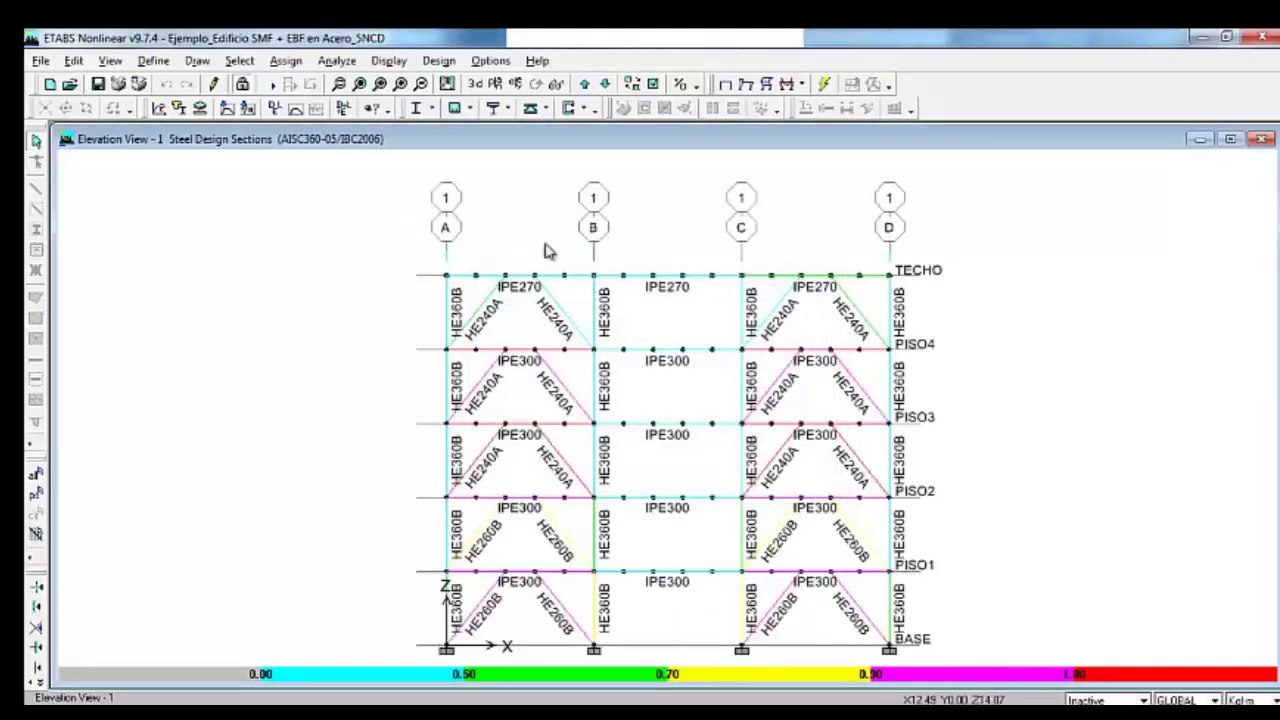
{"action": "left_click", "coordinate": [449, 86]}
{"action": "left_click_drag", "start_coordinate": [635, 341], "coordinate": [630, 293]}
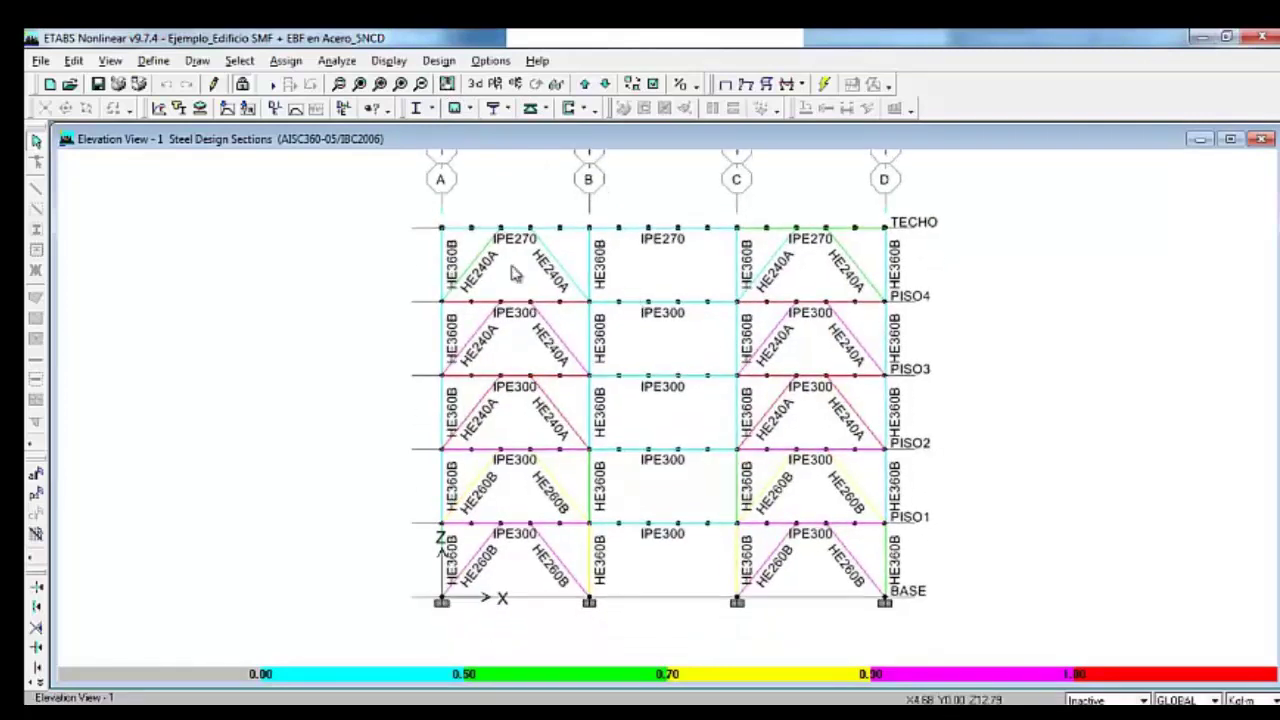
{"action": "left_click", "coordinate": [339, 84]}
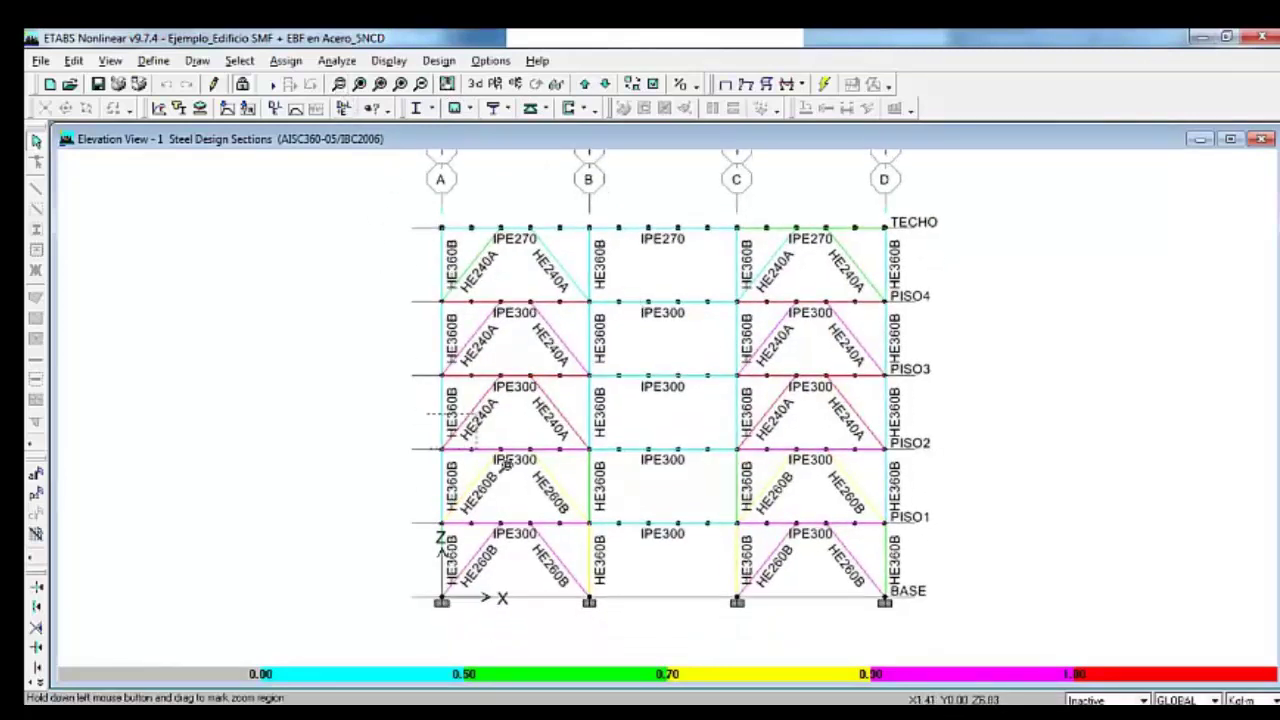
{"action": "left_click_drag", "start_coordinate": [615, 548], "coordinate": [432, 466]}
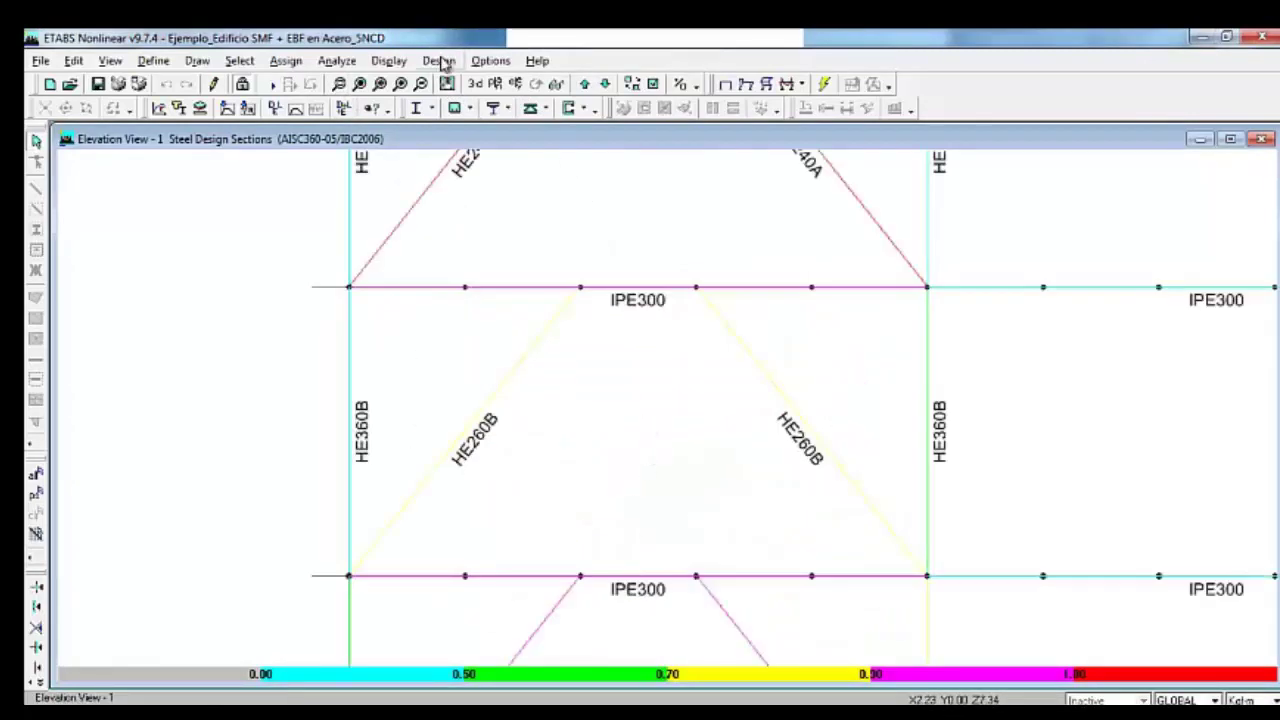
{"action": "left_click", "coordinate": [439, 61]}
{"action": "mouse_move", "coordinate": [460, 83]}
{"action": "left_click", "coordinate": [716, 262]}
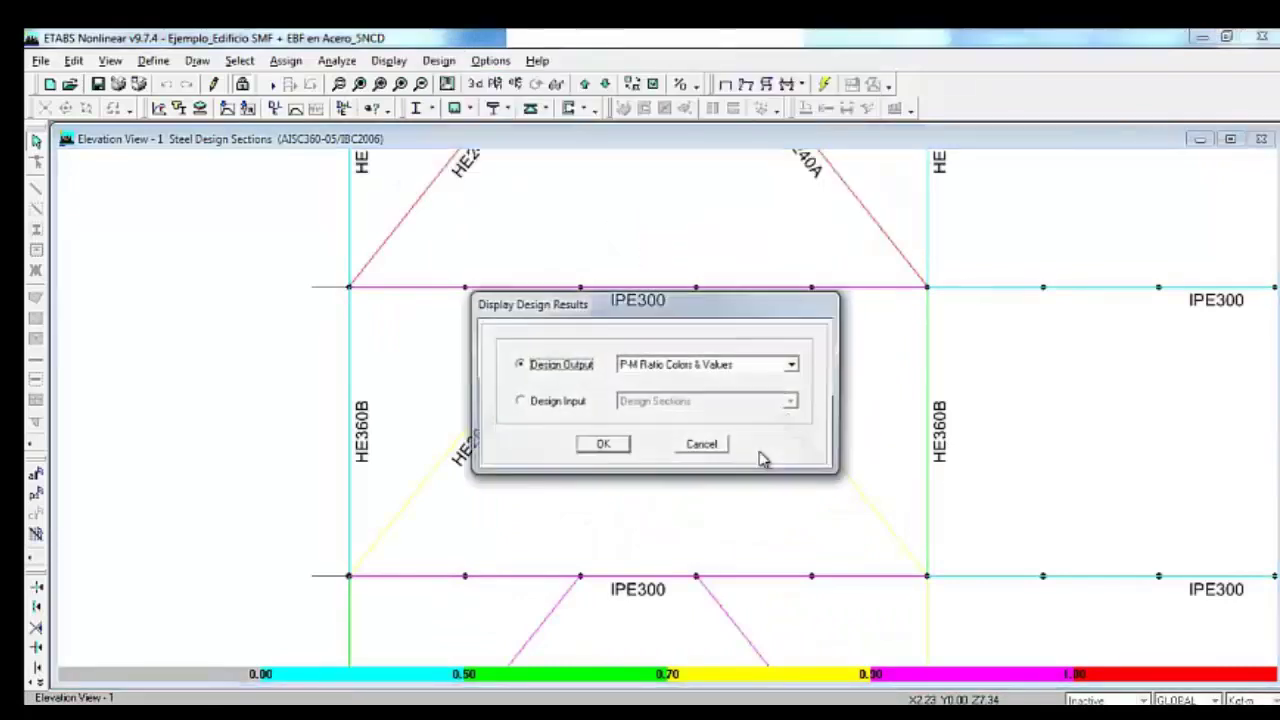
{"action": "left_click", "coordinate": [605, 446]}
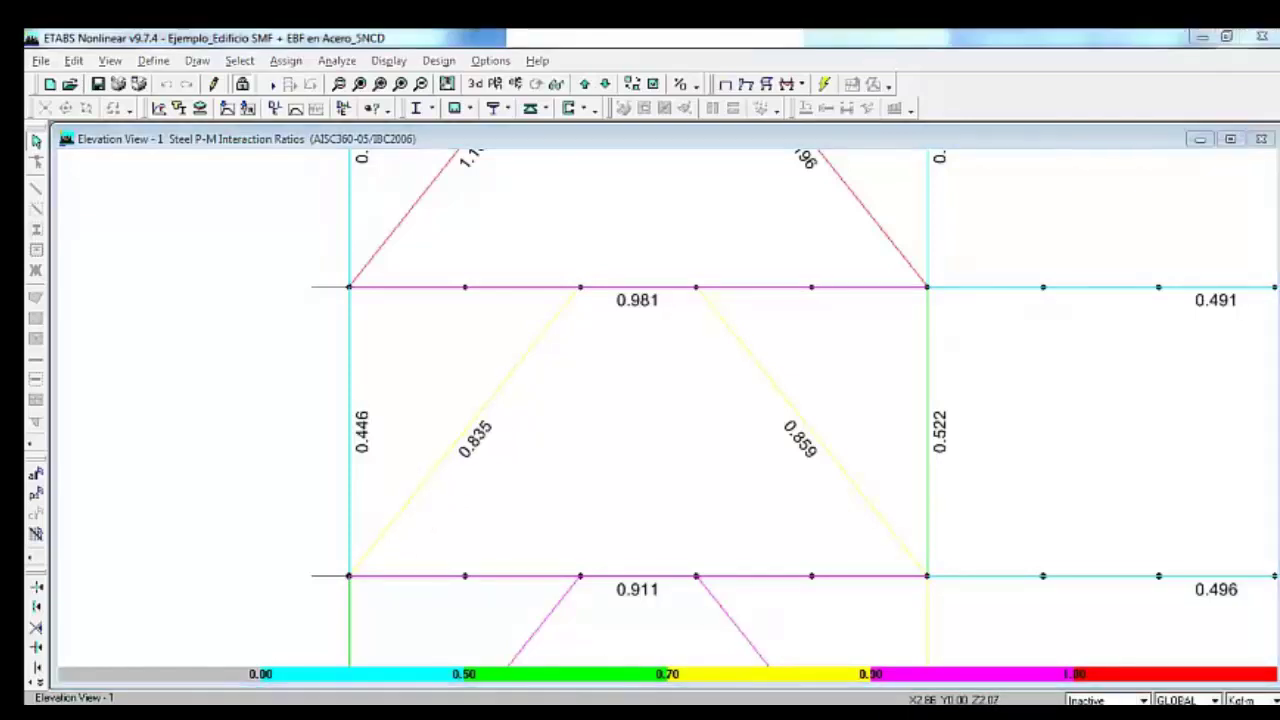
- Switch to the AutoCAD drawing and examine the link beam and brace-to-column connection details, returning to ETABS
{"action": "mouse_move", "coordinate": [355, 712]}
{"action": "left_click", "coordinate": [400, 602]}
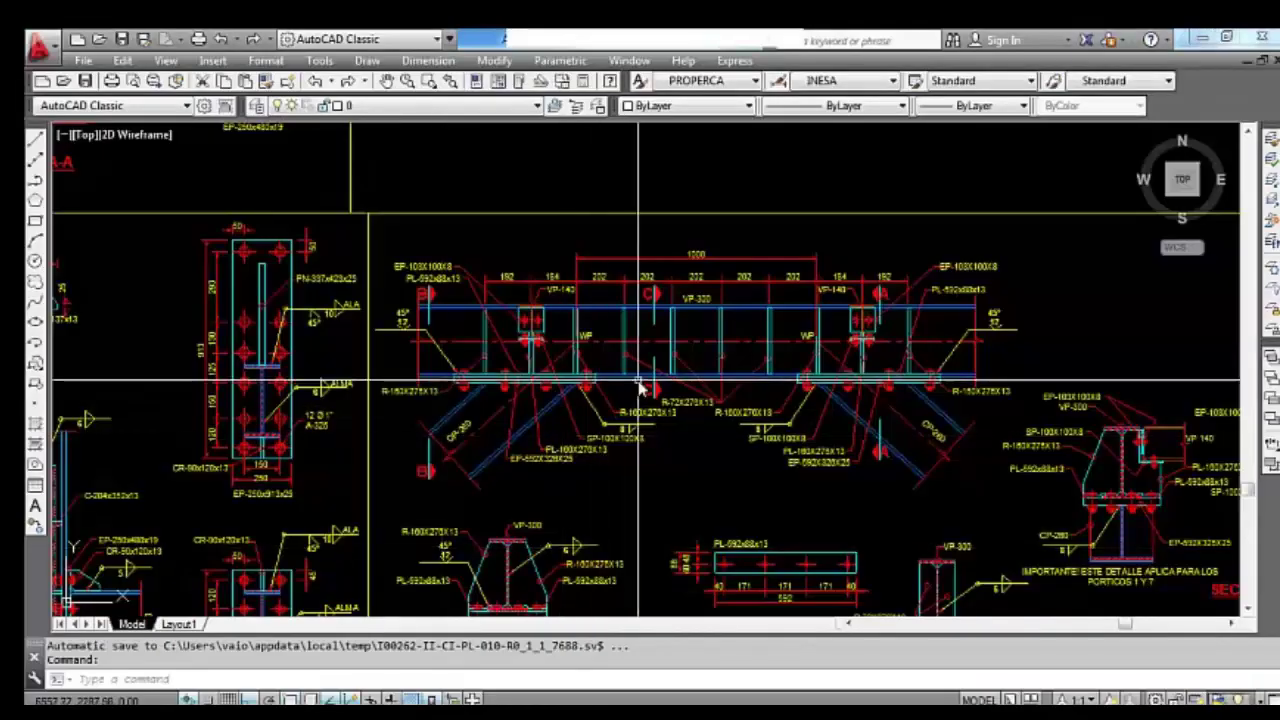
{"action": "scroll", "coordinate": [616, 383], "scroll_direction": "down", "scroll_amount": 2}
{"action": "scroll", "coordinate": [564, 398], "scroll_direction": "up", "scroll_amount": 5}
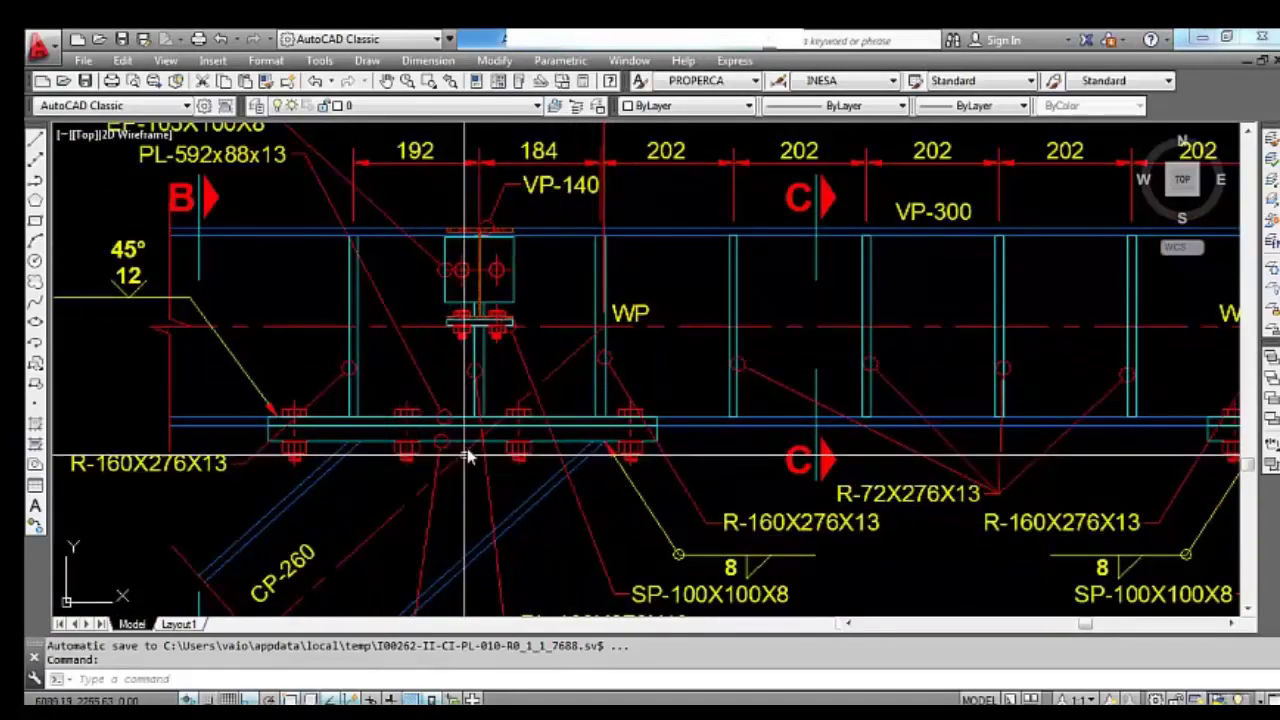
{"action": "scroll", "coordinate": [647, 322], "scroll_direction": "down", "scroll_amount": 8}
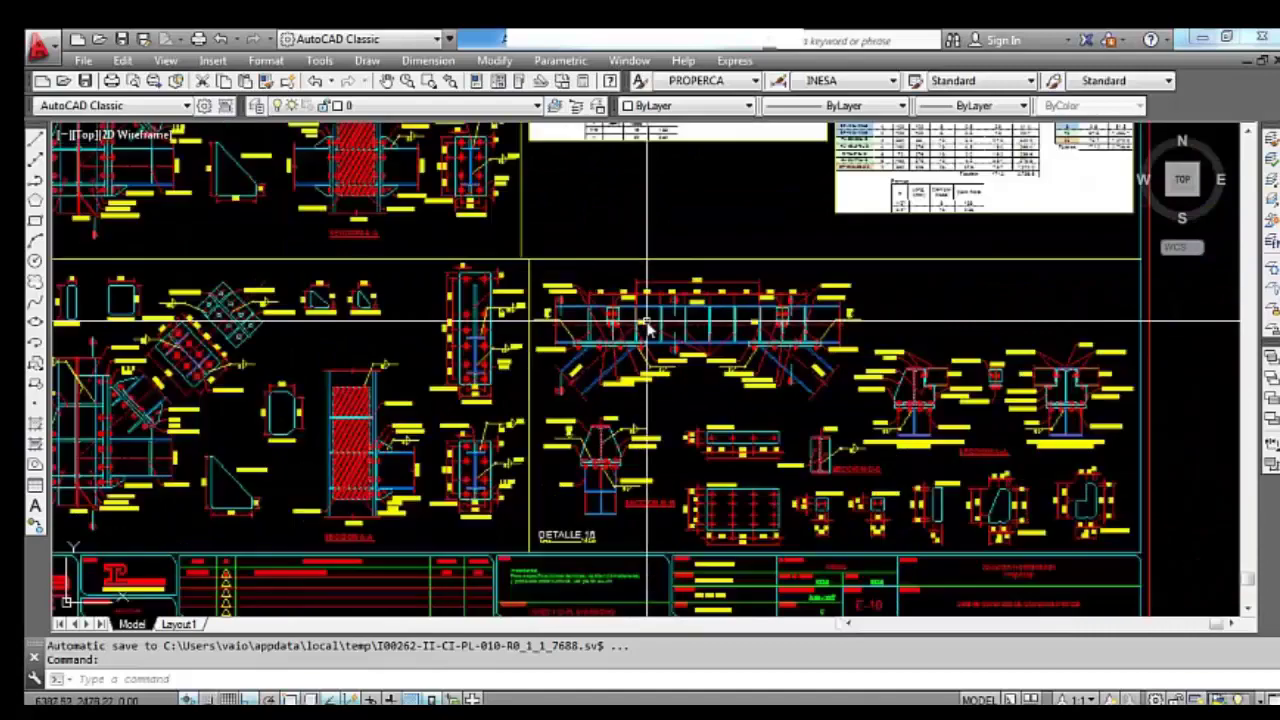
{"action": "scroll", "coordinate": [280, 349], "scroll_direction": "up", "scroll_amount": 5}
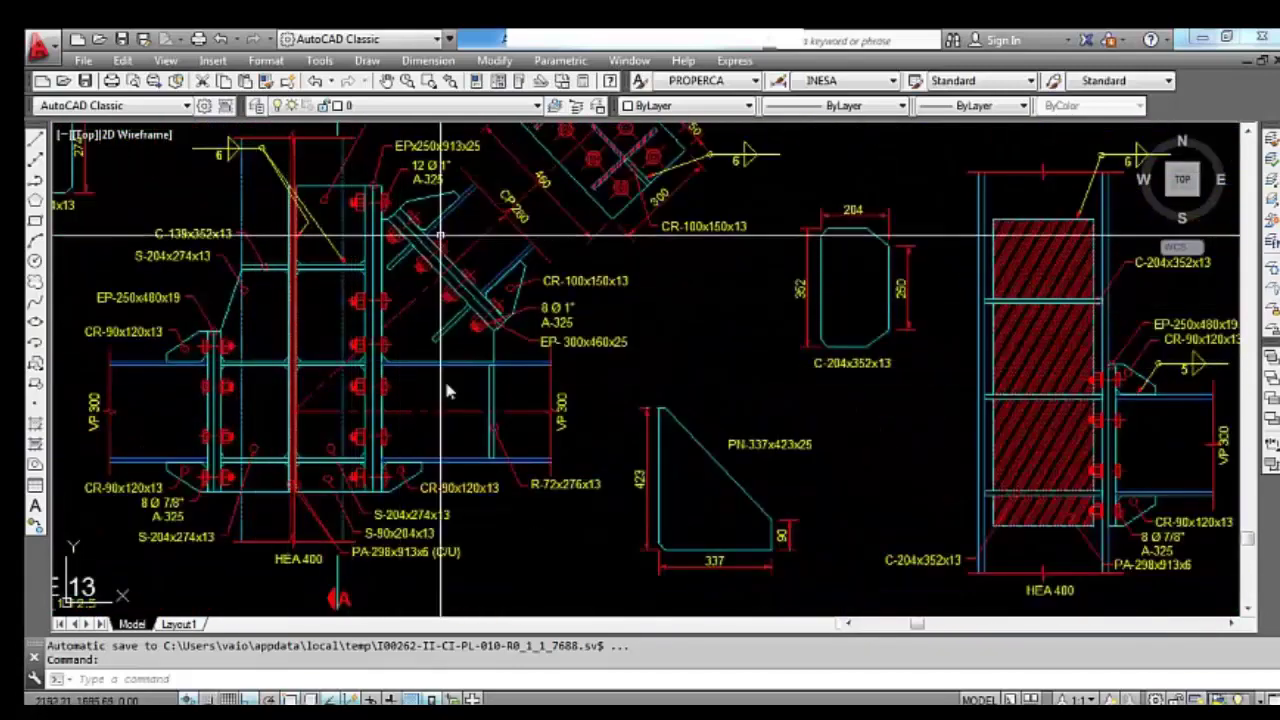
{"action": "scroll", "coordinate": [440, 340], "scroll_direction": "down", "scroll_amount": 1}
{"action": "scroll", "coordinate": [435, 320], "scroll_direction": "up", "scroll_amount": 4}
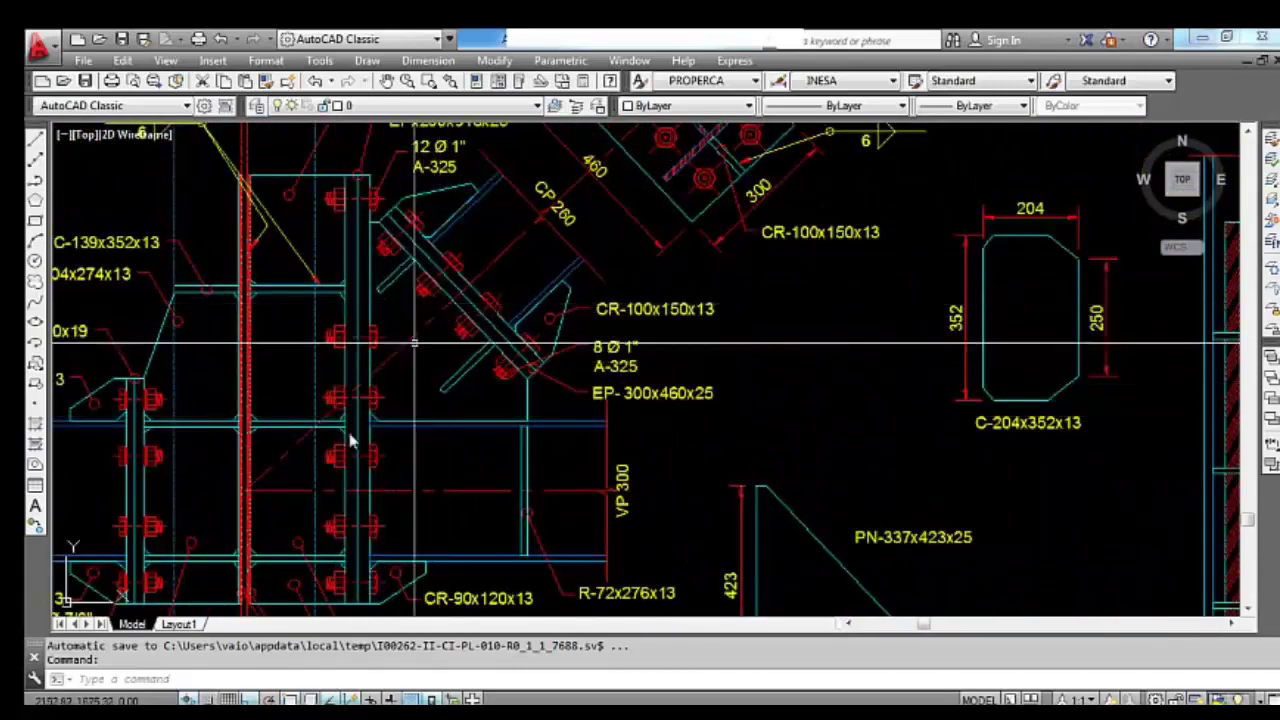
{"action": "scroll", "coordinate": [378, 430], "scroll_direction": "down", "scroll_amount": 4}
{"action": "scroll", "coordinate": [452, 325], "scroll_direction": "up", "scroll_amount": 2}
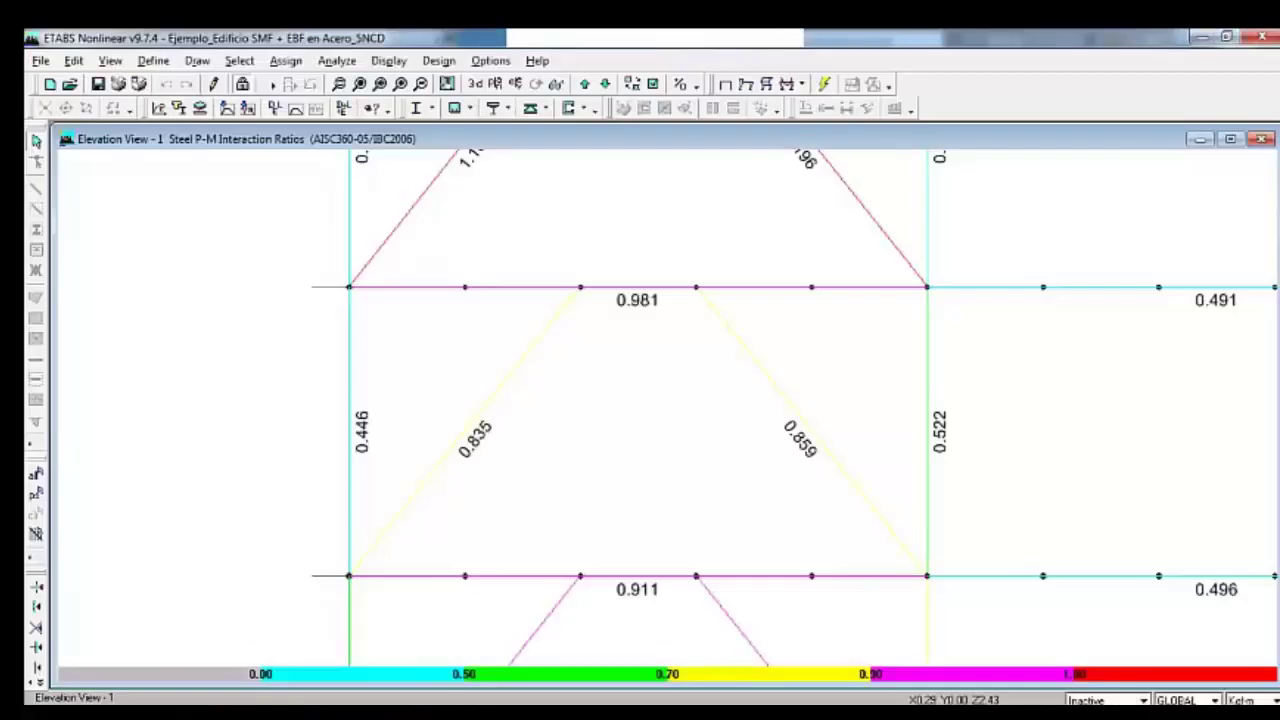
- Review the design overwrites and stress check details of the PISO2 HE260B brace starting at axis A, without changing them
{"action": "right_click", "coordinate": [497, 402]}
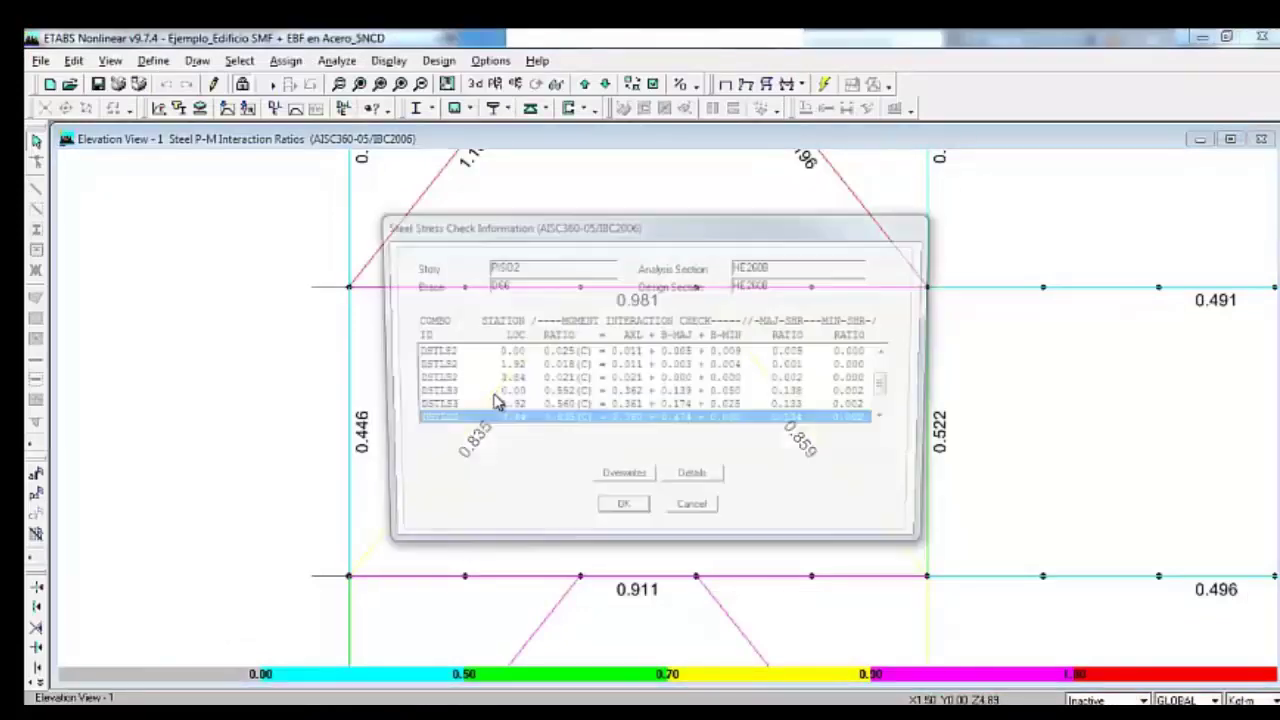
{"action": "left_click", "coordinate": [622, 483]}
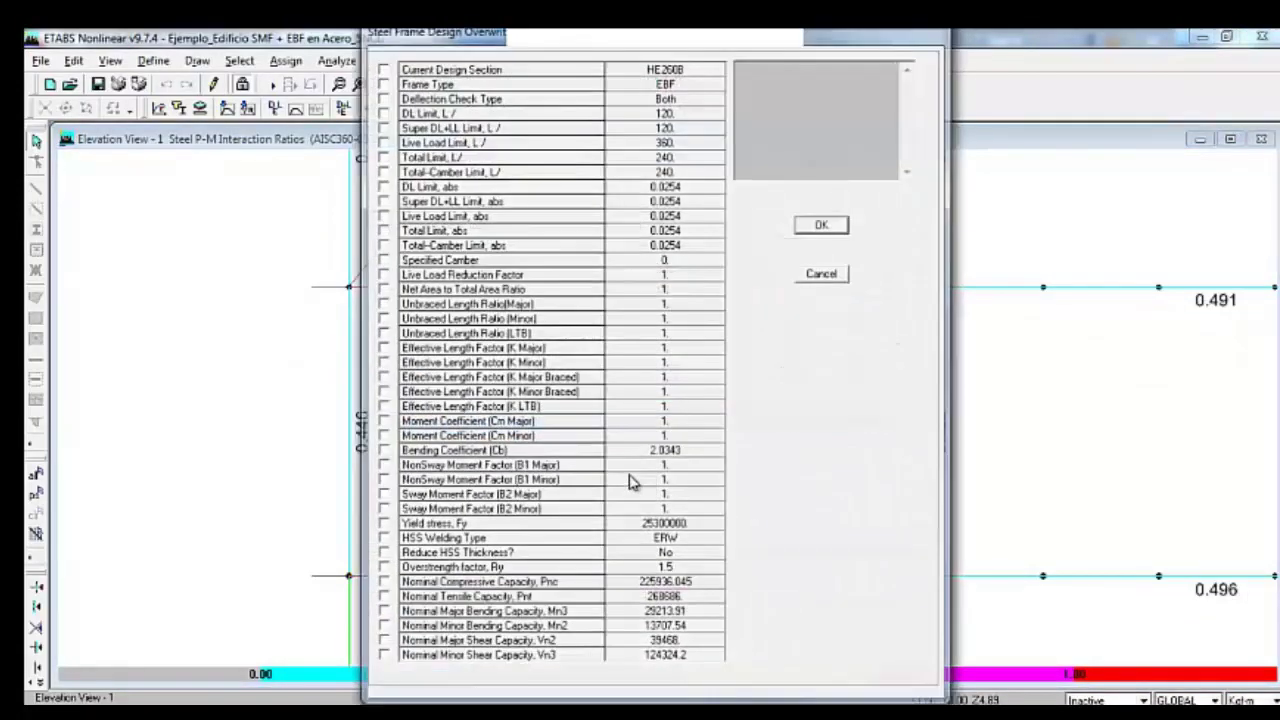
{"action": "left_click", "coordinate": [826, 275]}
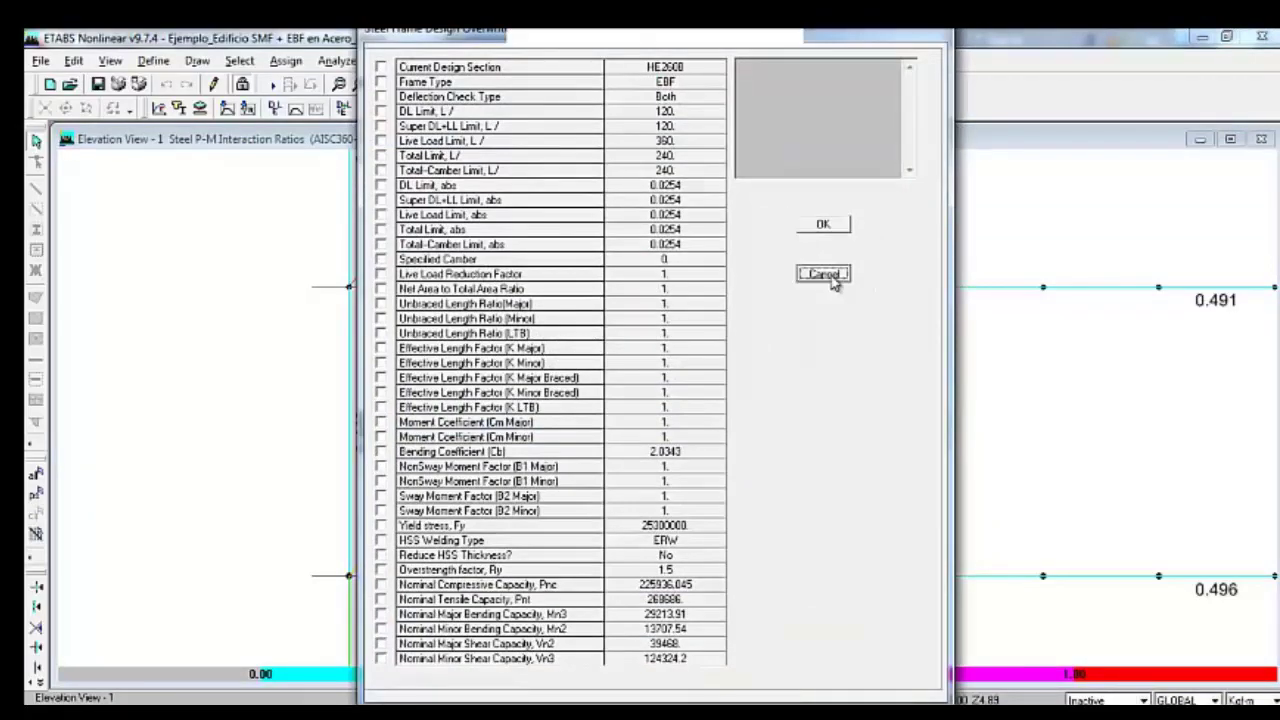
{"action": "left_click", "coordinate": [693, 481]}
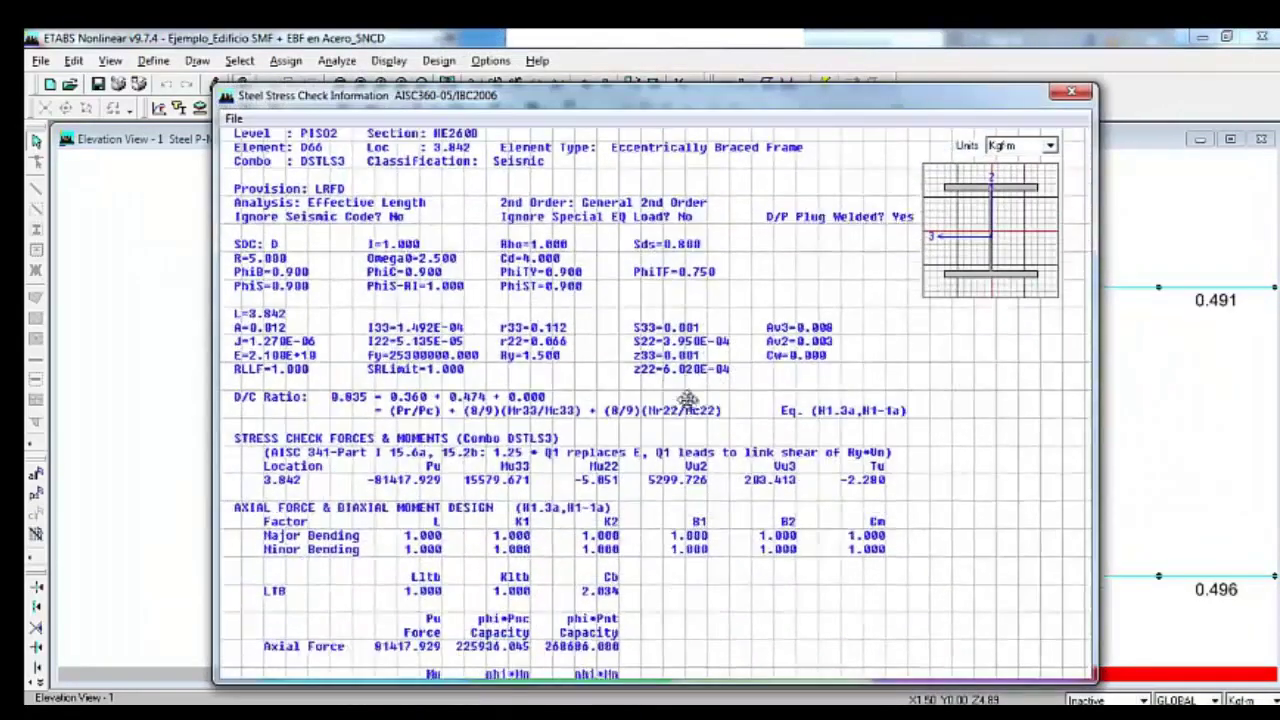
{"action": "scroll", "coordinate": [680, 470], "scroll_direction": "down", "scroll_amount": 3}
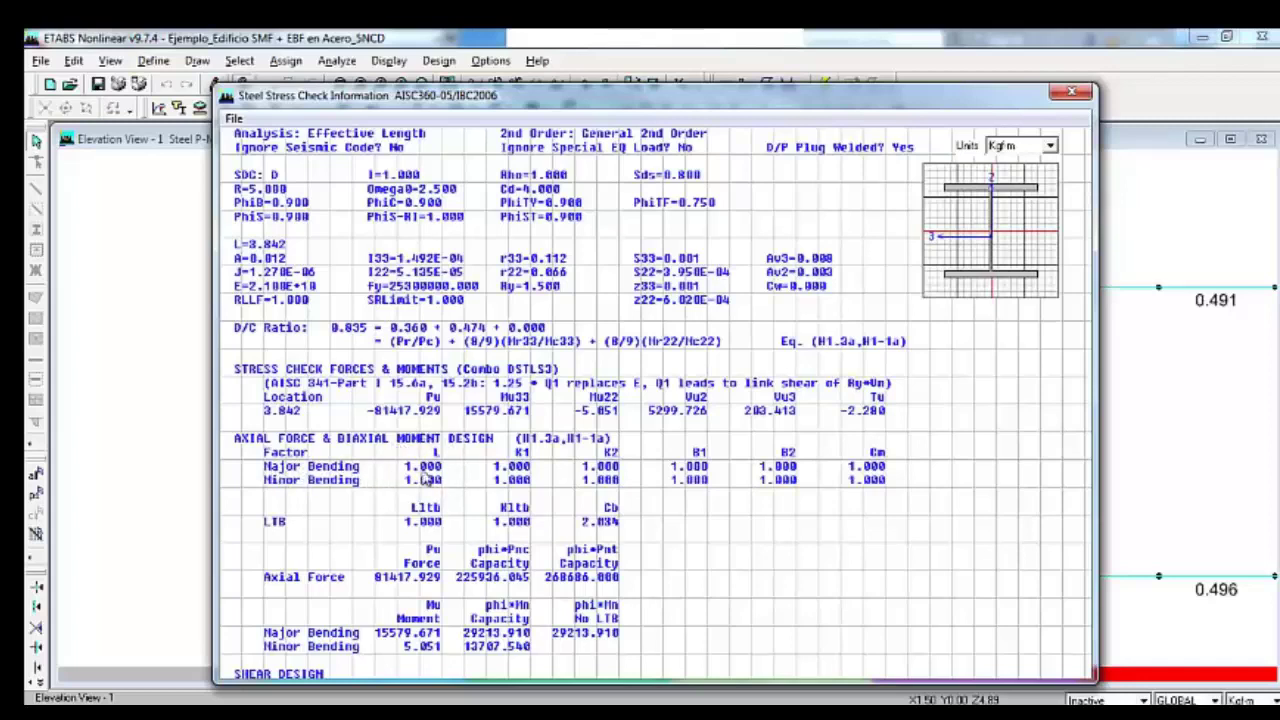
{"action": "left_click", "coordinate": [1071, 95]}
- Set the major, minor and LTB unbraced length ratios to 0.9 in the overwrites of the PISO2 brace starting at axis A
{"action": "left_click", "coordinate": [615, 481]}
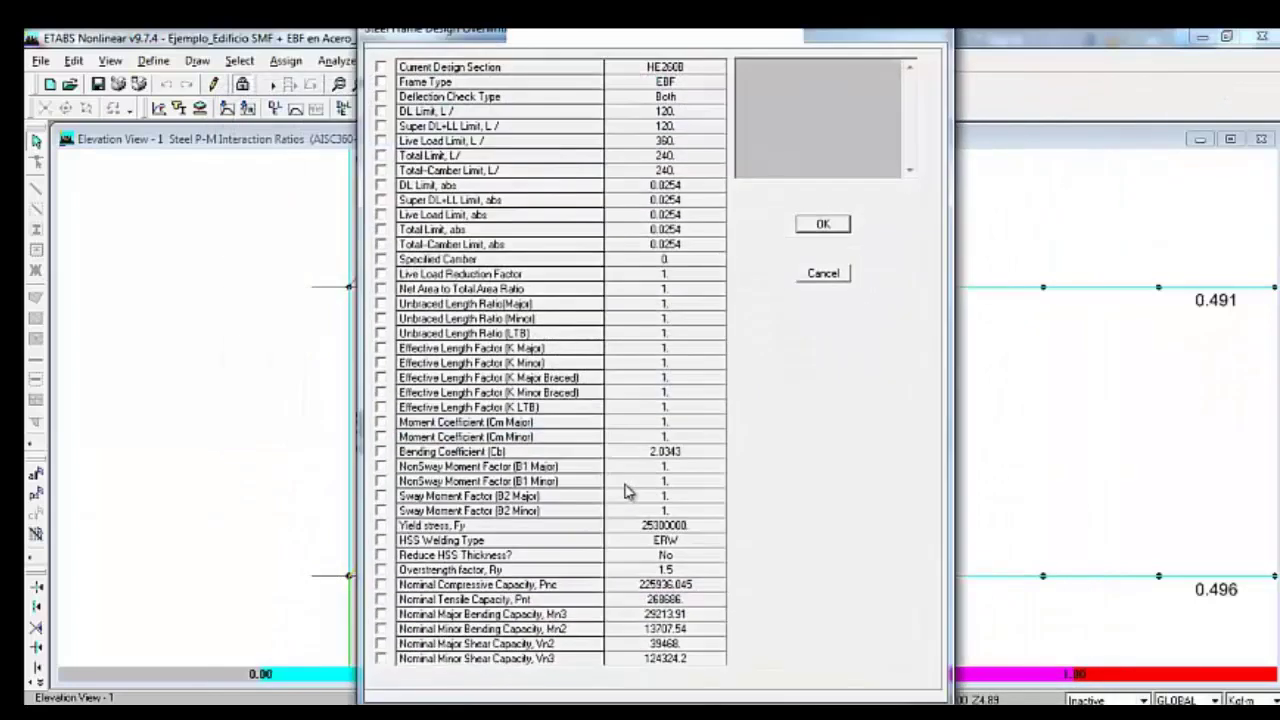
{"action": "left_click", "coordinate": [380, 303]}
{"action": "left_click", "coordinate": [380, 318]}
{"action": "left_click", "coordinate": [380, 333]}
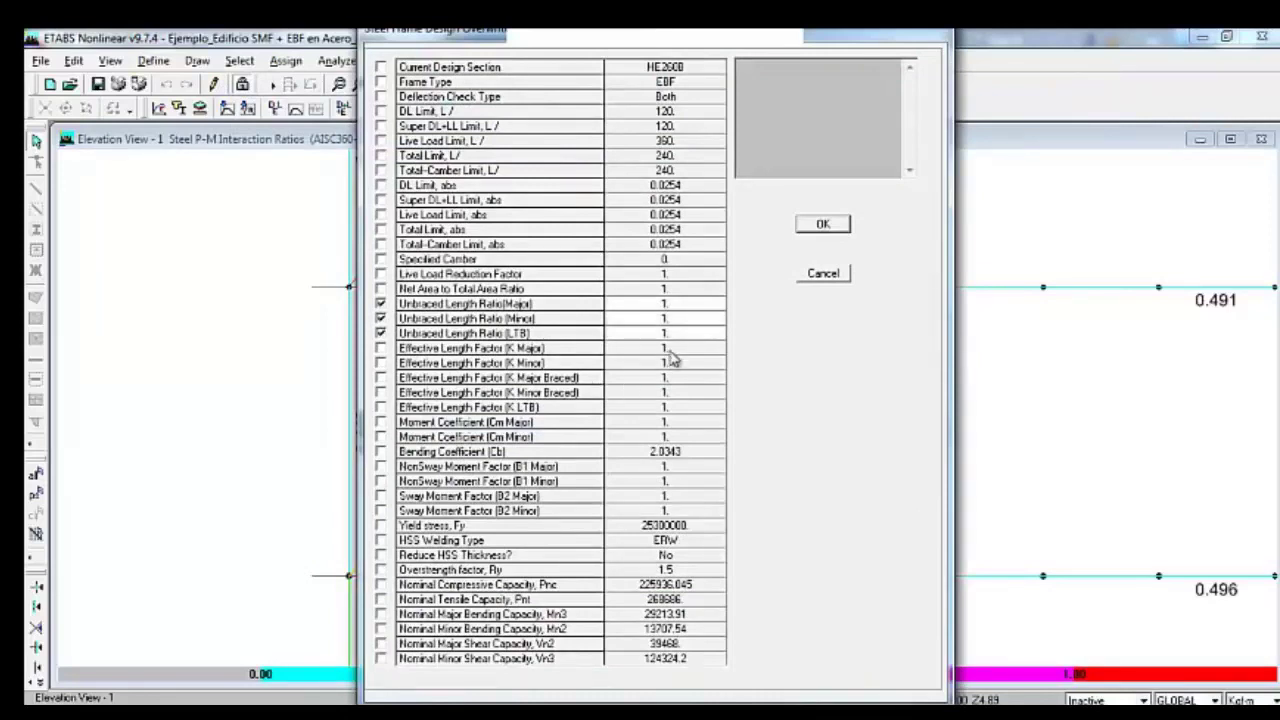
{"action": "left_click", "coordinate": [685, 307]}
{"action": "type", "text": "0.9"}
{"action": "left_click", "coordinate": [677, 333]}
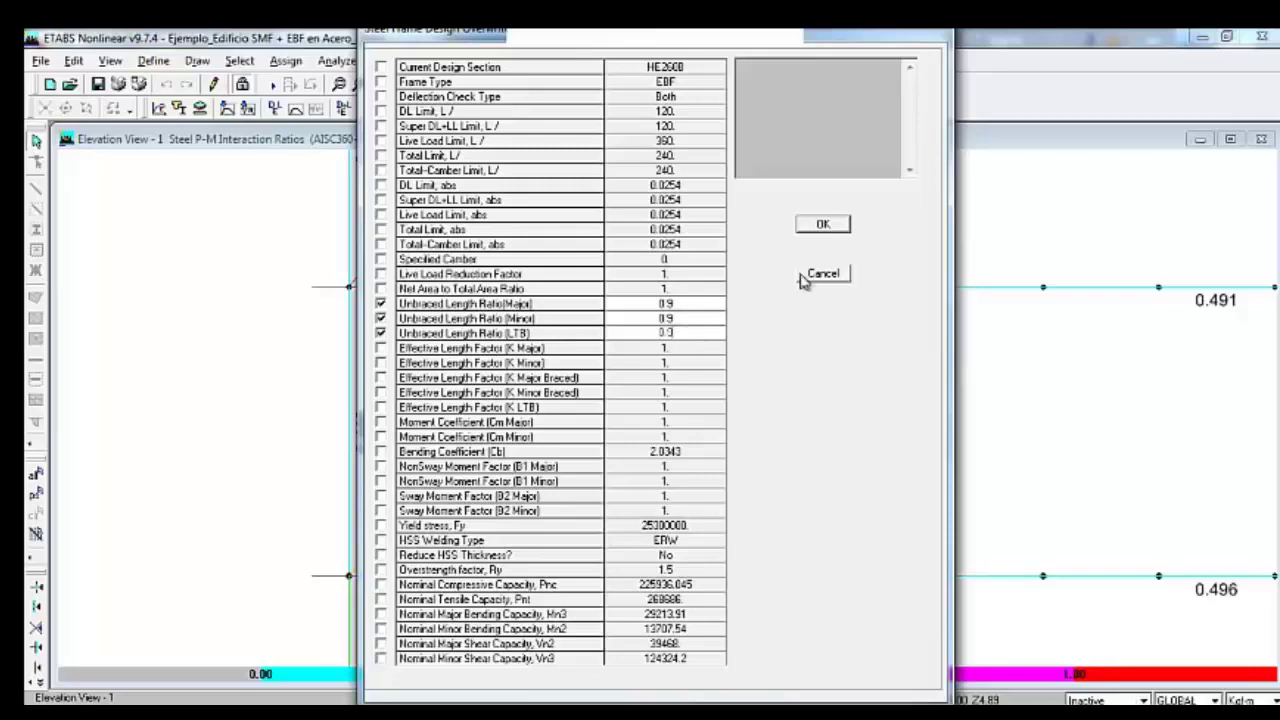
{"action": "left_click", "coordinate": [822, 224]}
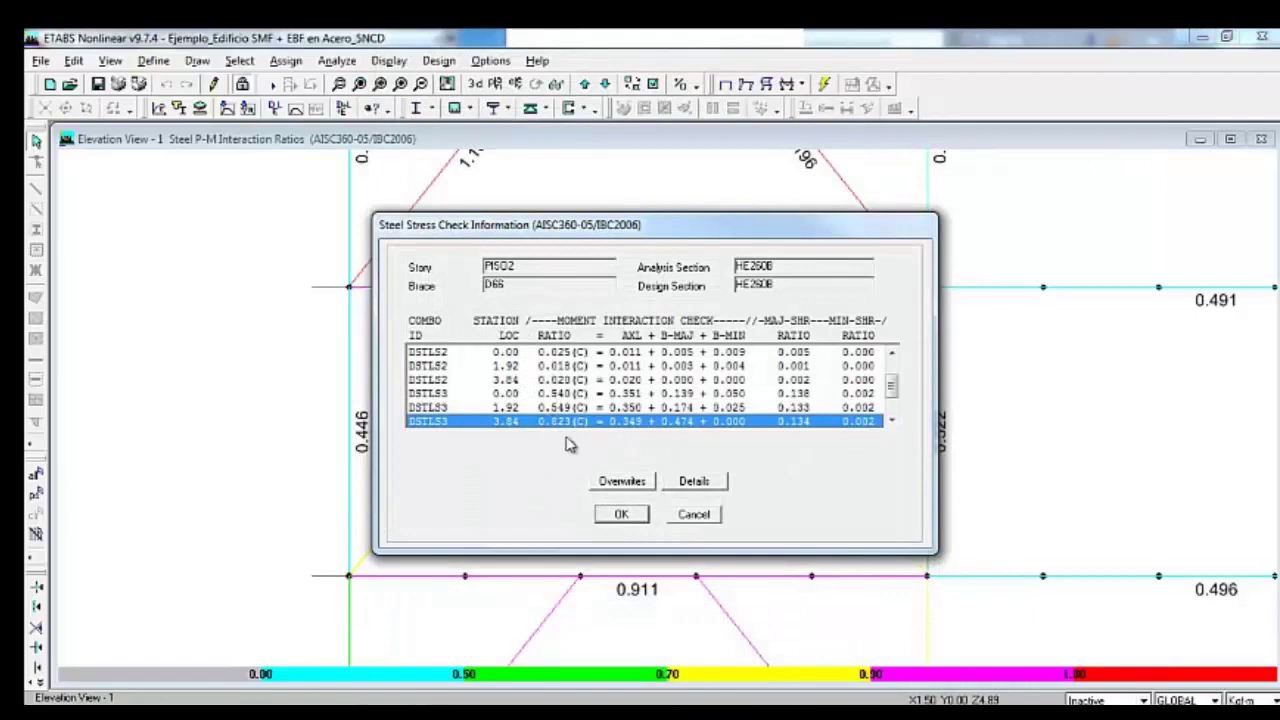
{"action": "left_click", "coordinate": [618, 514]}
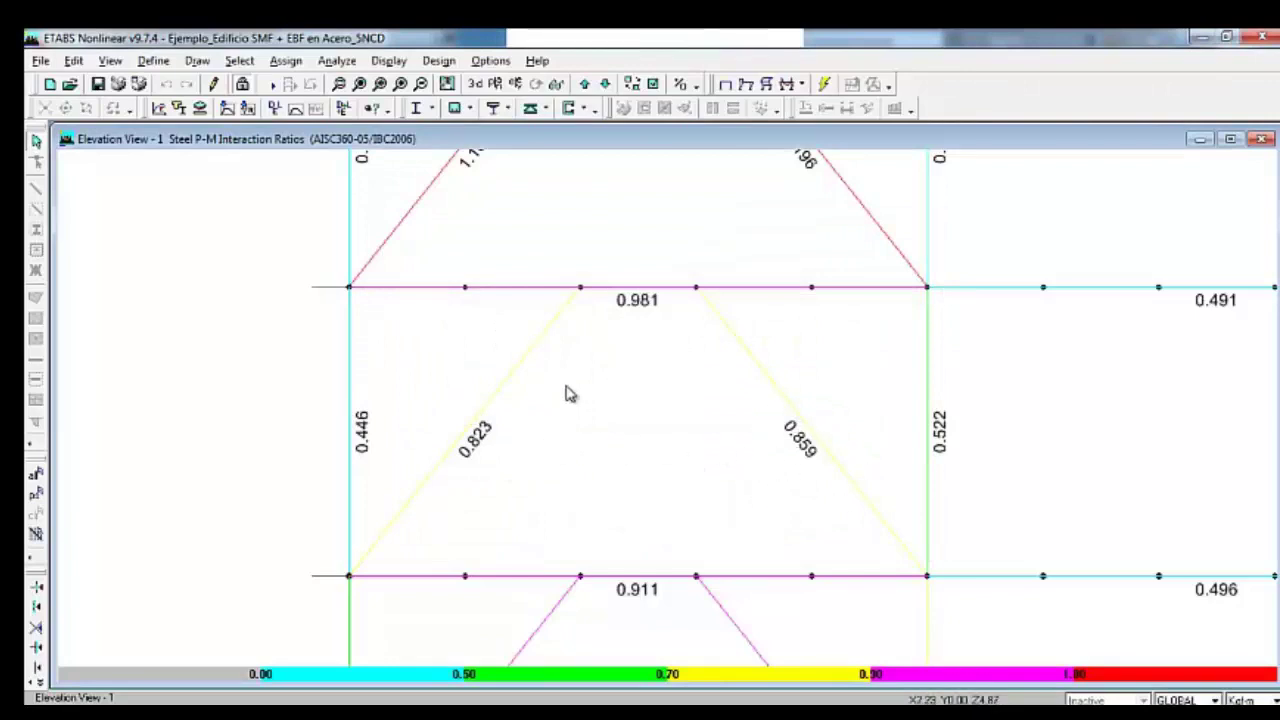
- Examine the detailed stress check of the same PISO2 brace, including its length factors, D/C ratio, forces and capacities
{"action": "right_click", "coordinate": [499, 401]}
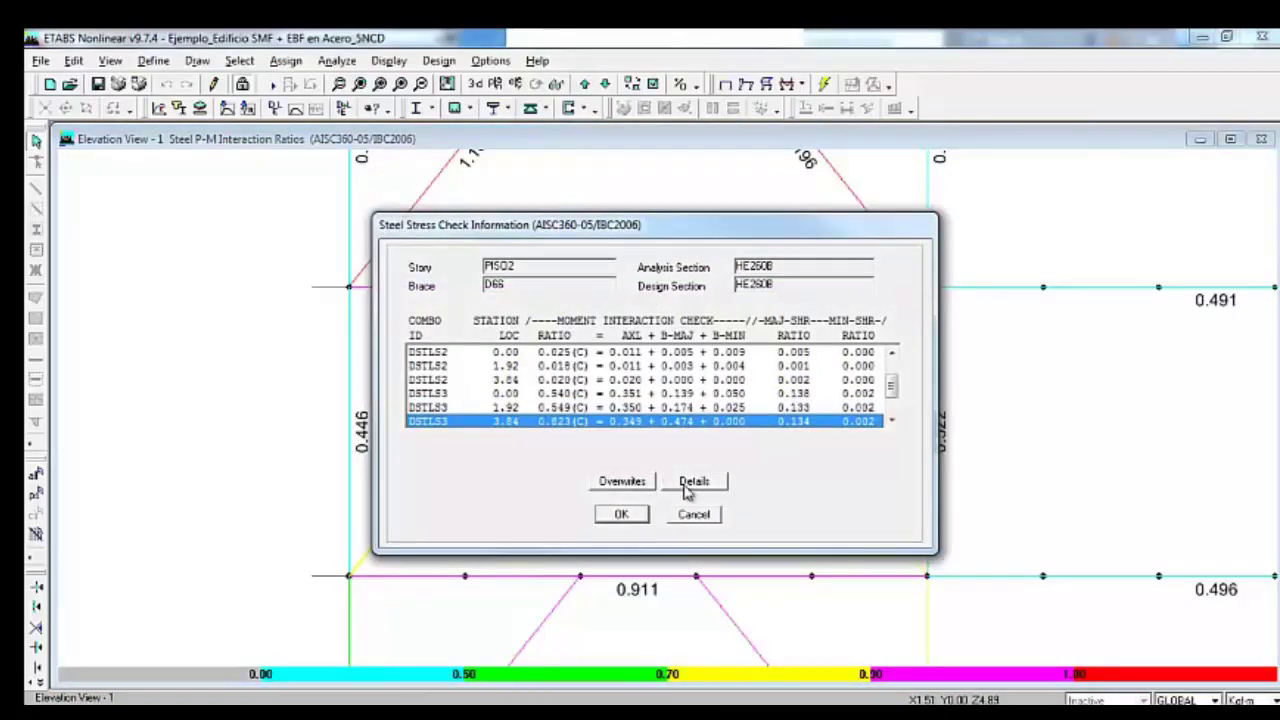
{"action": "left_click", "coordinate": [726, 483]}
{"action": "scroll", "coordinate": [770, 410], "scroll_direction": "down", "scroll_amount": 3}
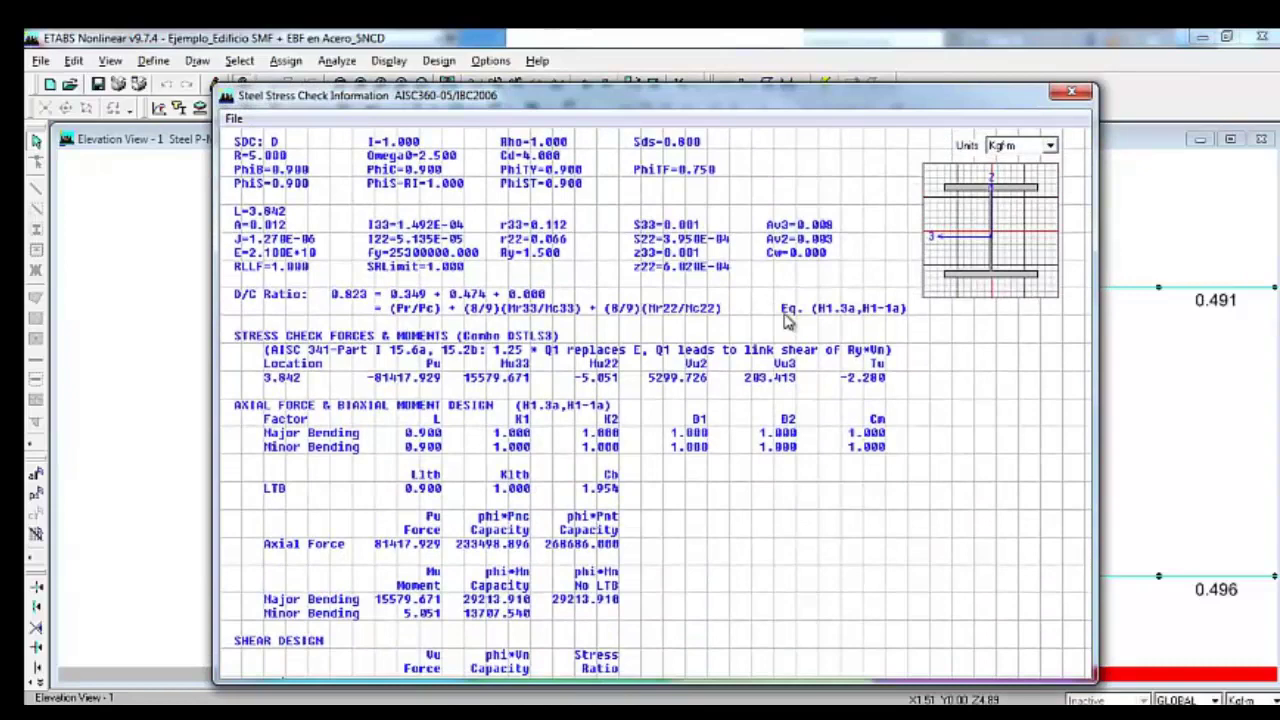
{"action": "scroll", "coordinate": [743, 395], "scroll_direction": "down", "scroll_amount": 1}
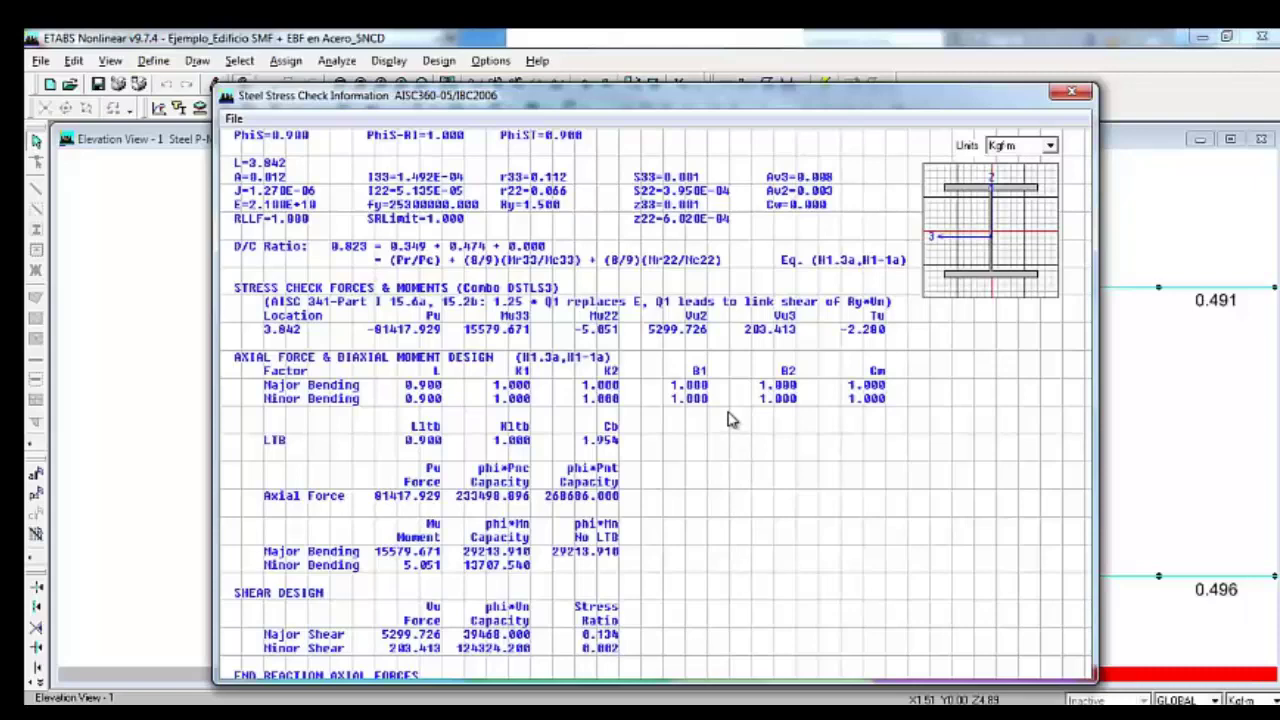
- Switch to the EBF design PDF in Adobe Reader and read through the link yielding, plastic rotation and lateral bracing slides
{"action": "left_click", "coordinate": [723, 714]}
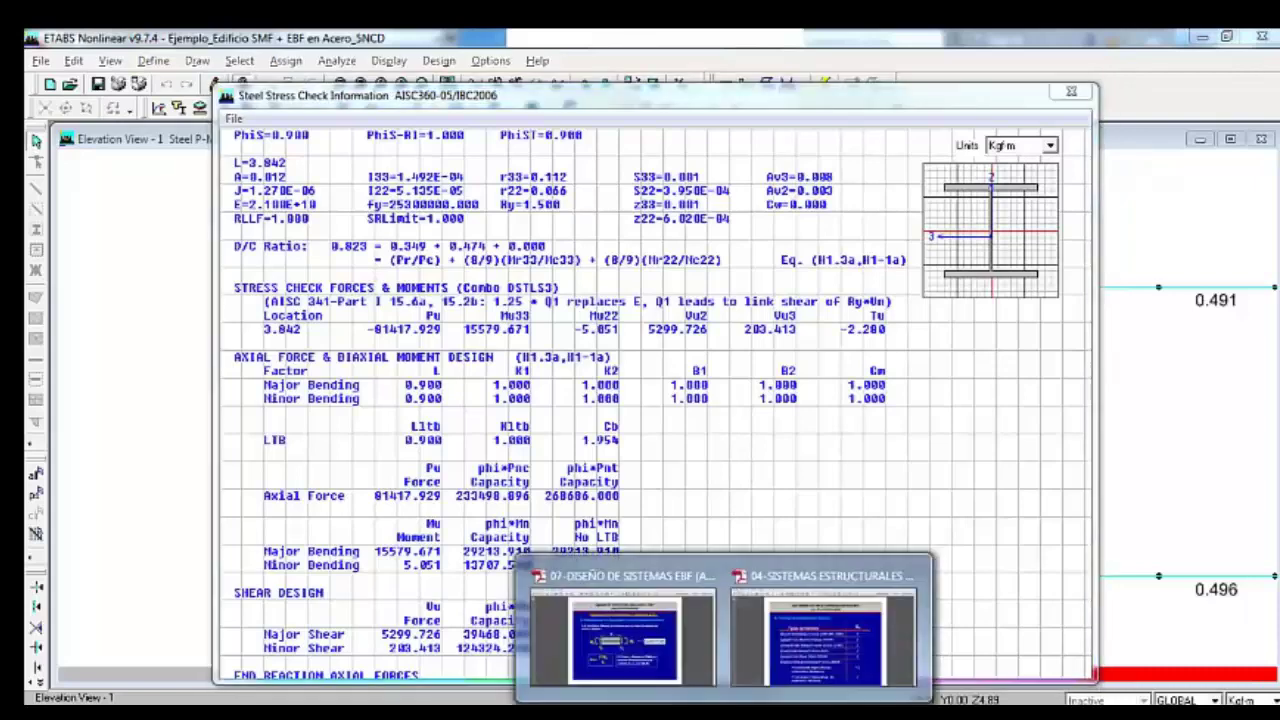
{"action": "scroll", "coordinate": [659, 634], "scroll_direction": "down", "scroll_amount": 8}
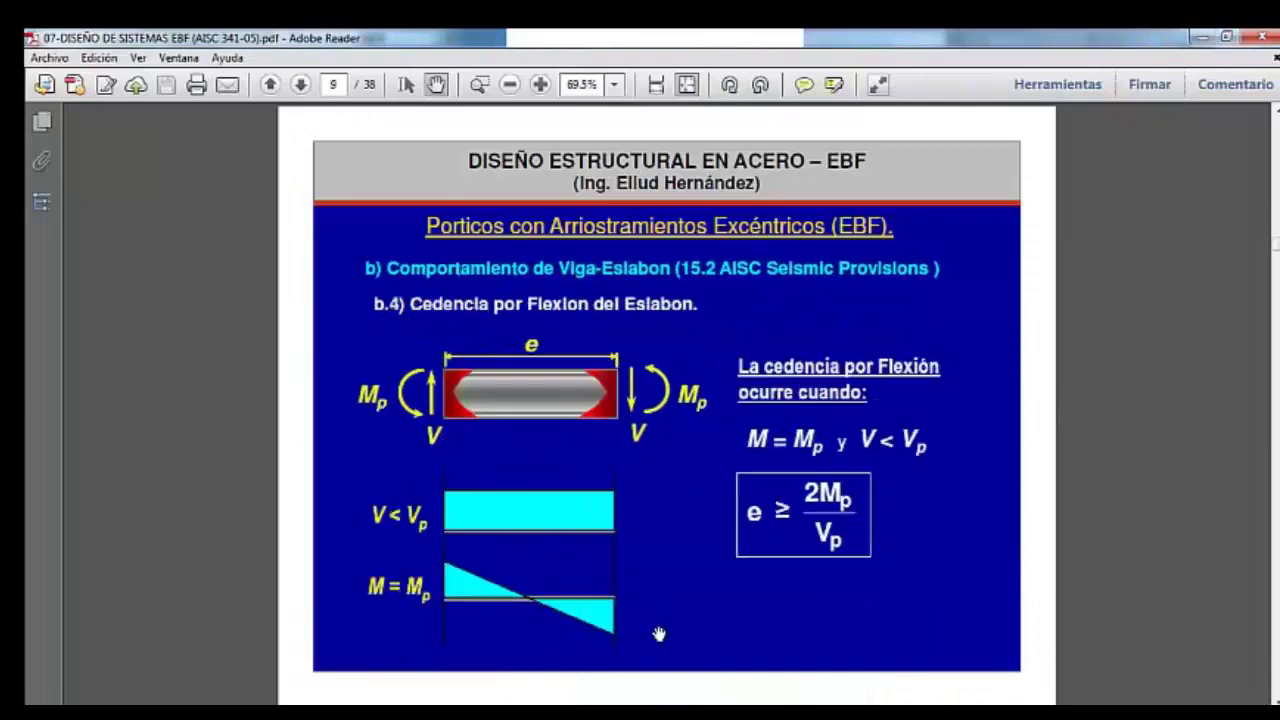
{"action": "scroll", "coordinate": [659, 634], "scroll_direction": "down", "scroll_amount": 8}
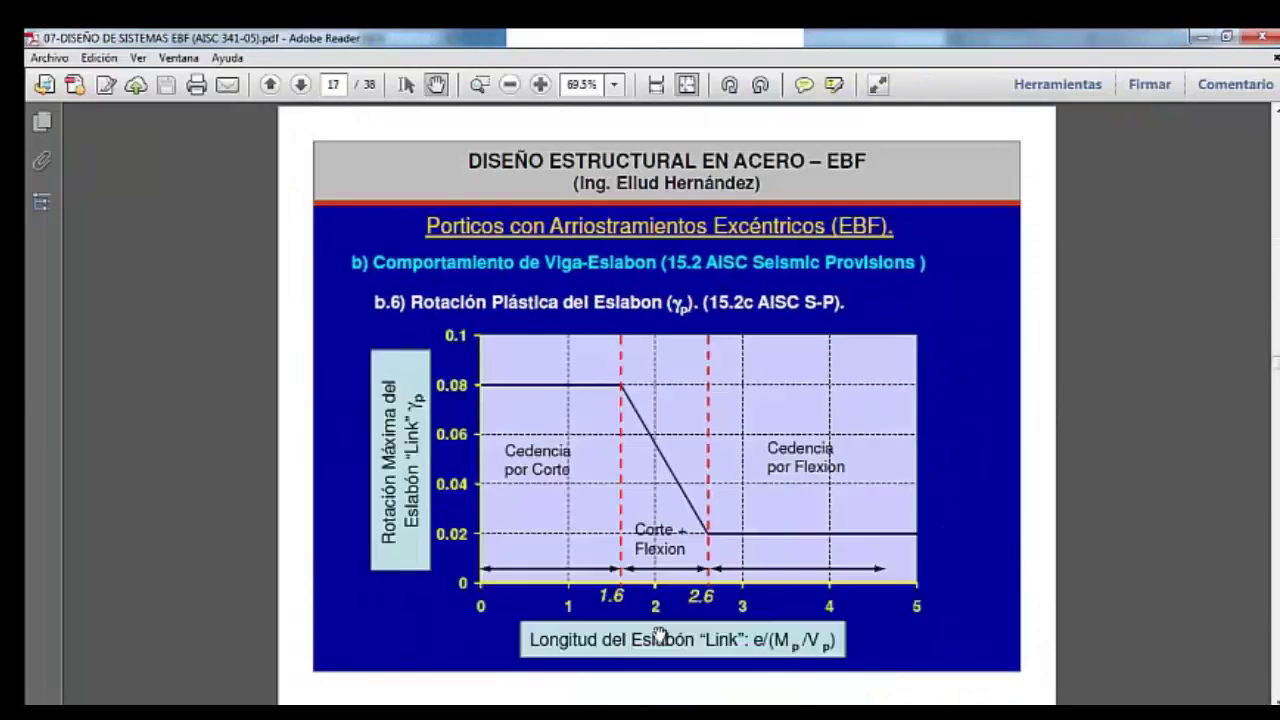
{"action": "scroll", "coordinate": [659, 634], "scroll_direction": "down", "scroll_amount": 6}
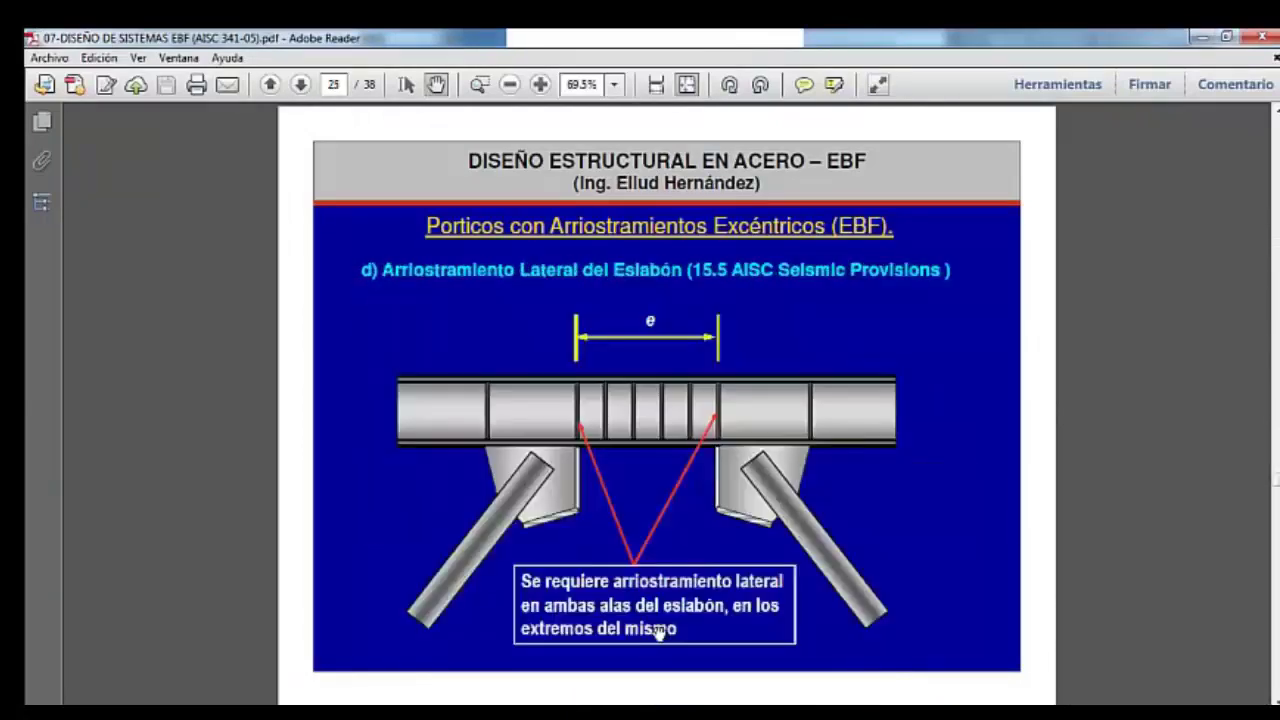
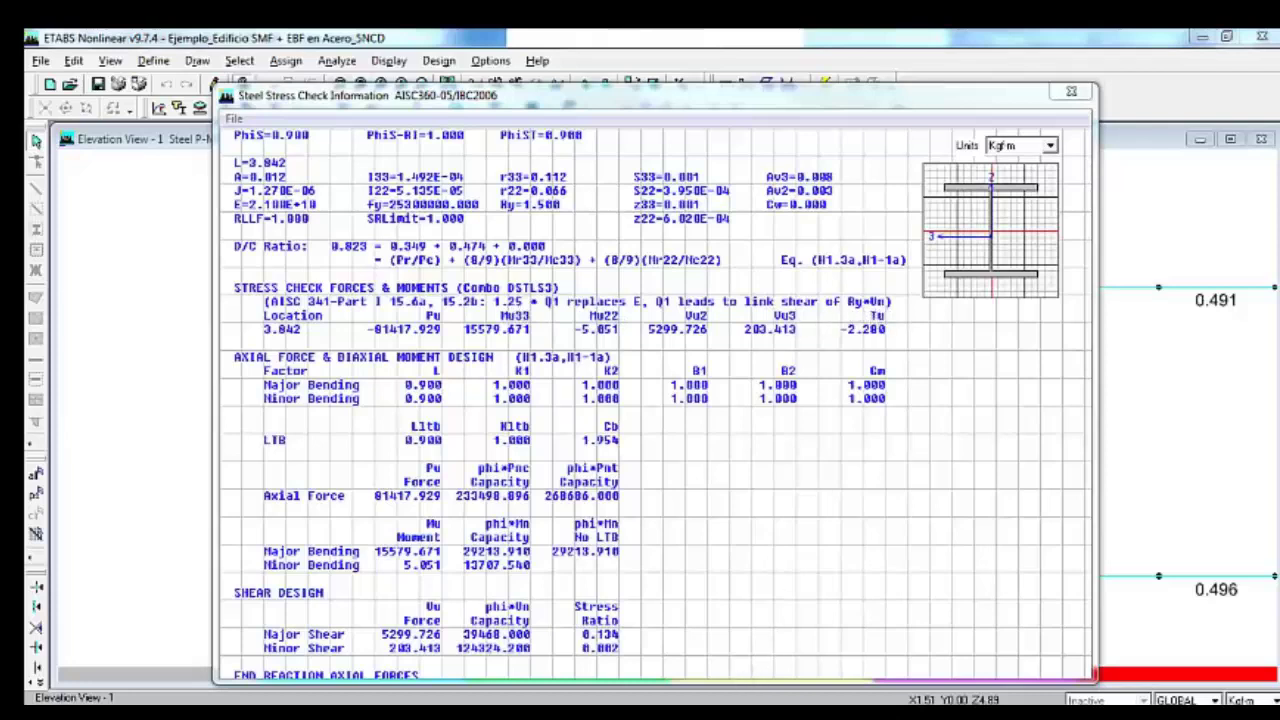
- Read the PDF's 15.6.b brace design slides on load combinations and the Ω2 amplification factor, returning to ETABS to close the brace's stress check
{"action": "mouse_move", "coordinate": [806, 680]}
{"action": "left_click", "coordinate": [645, 648]}
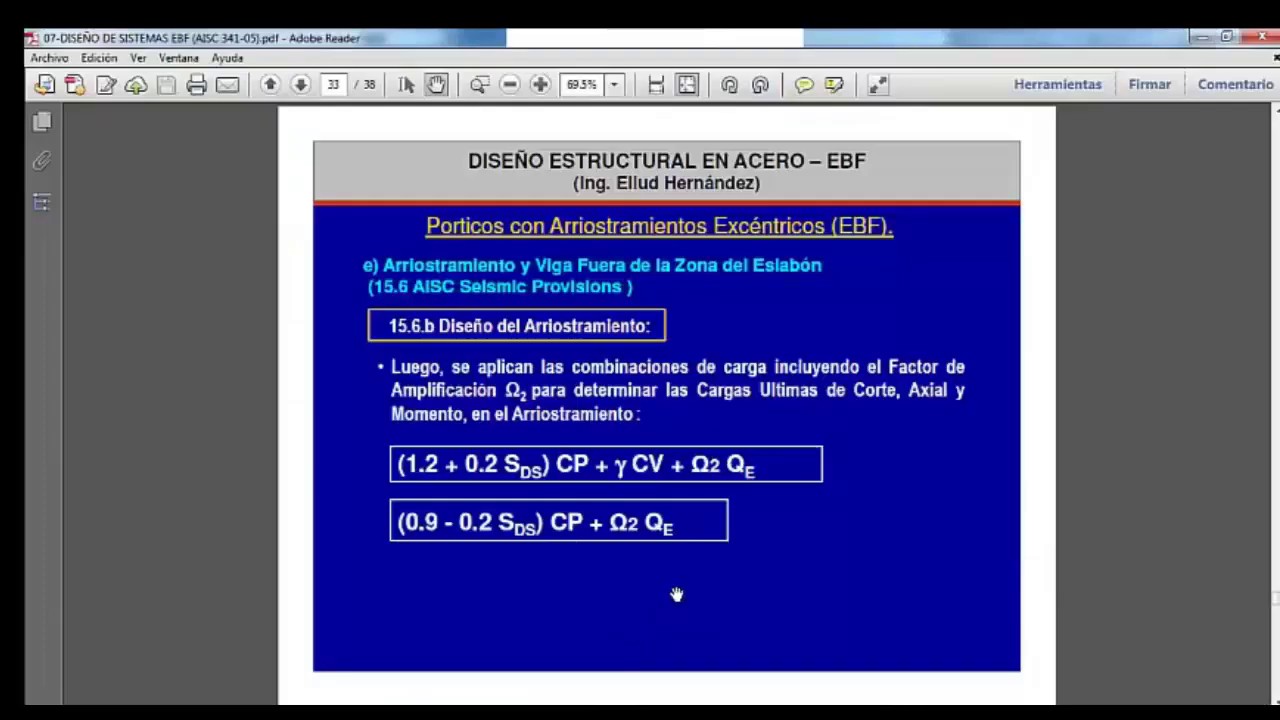
{"action": "scroll", "coordinate": [676, 594], "scroll_direction": "up", "scroll_amount": 1}
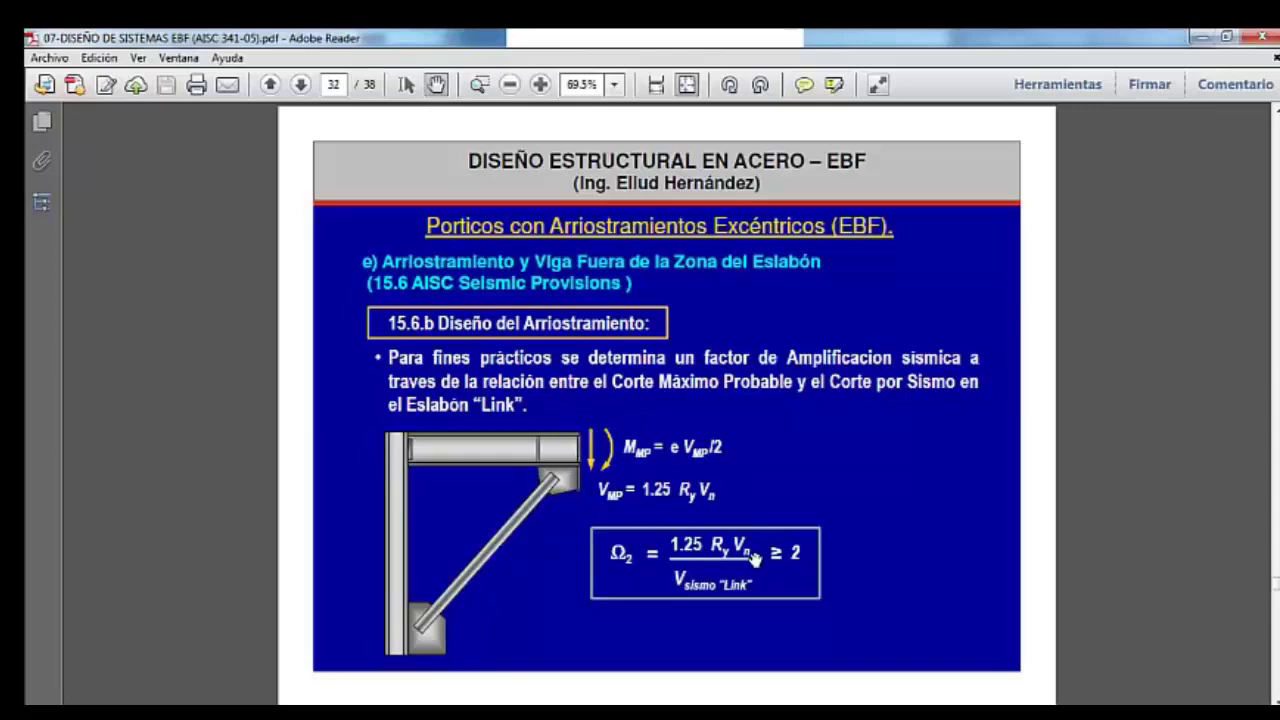
{"action": "left_click", "coordinate": [293, 713]}
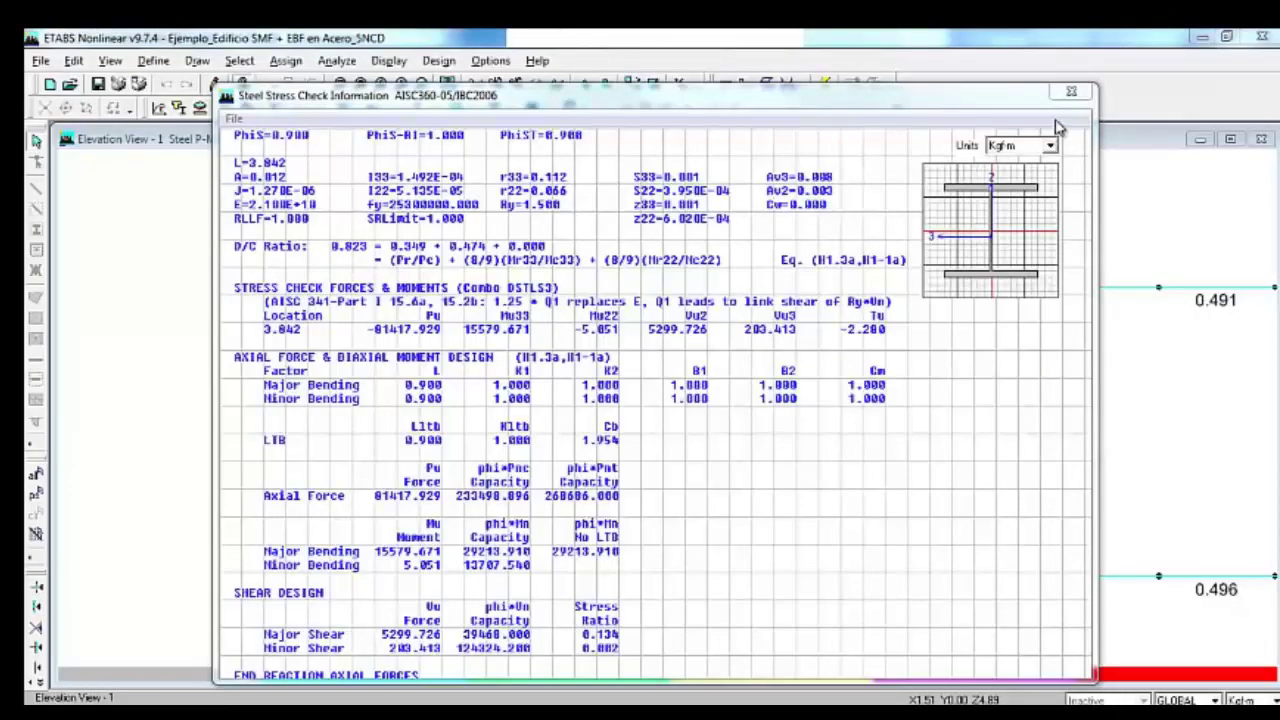
{"action": "left_click", "coordinate": [1071, 92]}
{"action": "left_click", "coordinate": [697, 516]}
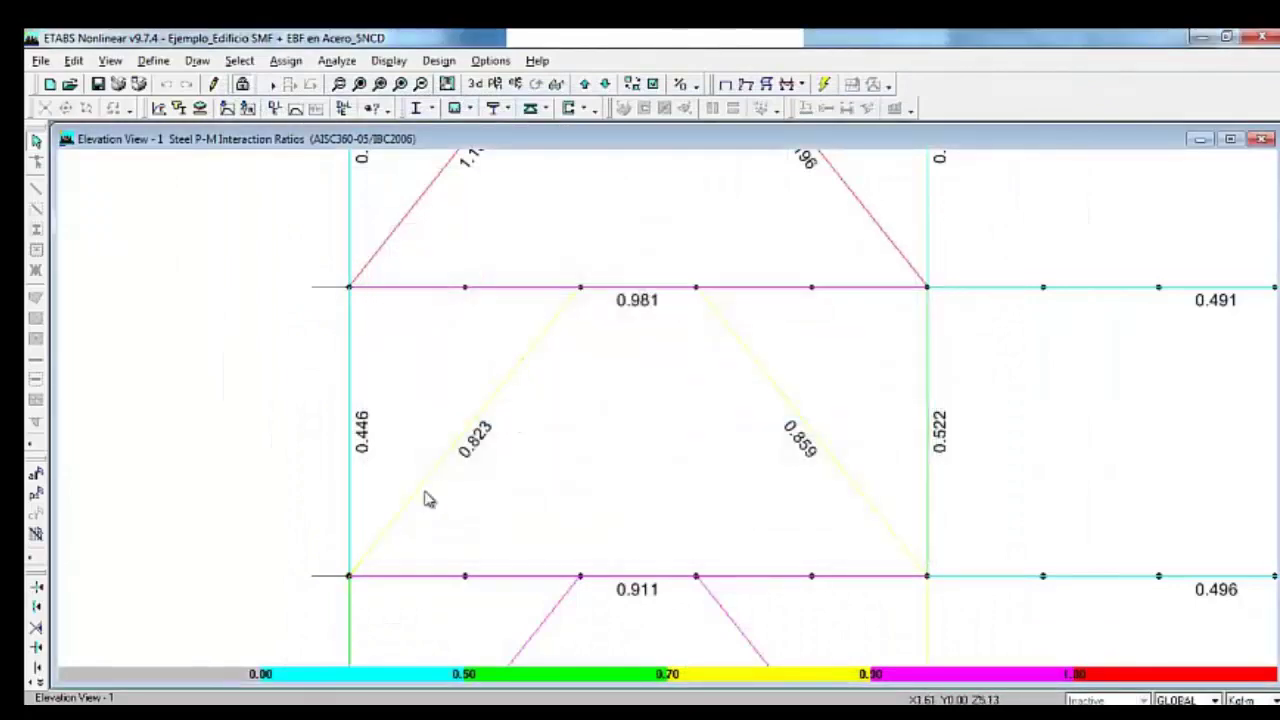
- Try frame type SMF in the overwrites of the PISO2 brace starting at axis A, review its interaction ratios, and discard the change
{"action": "right_click", "coordinate": [503, 389]}
{"action": "left_click", "coordinate": [622, 481]}
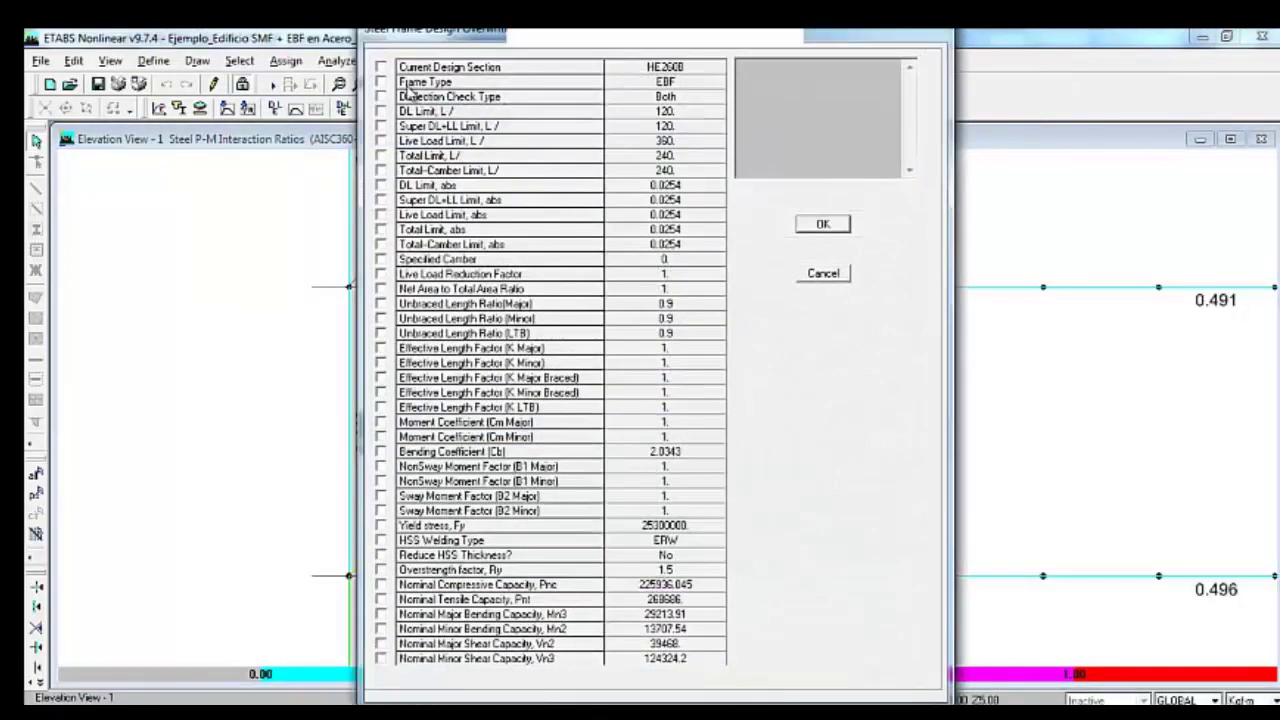
{"action": "left_click", "coordinate": [690, 82]}
{"action": "left_click", "coordinate": [715, 84]}
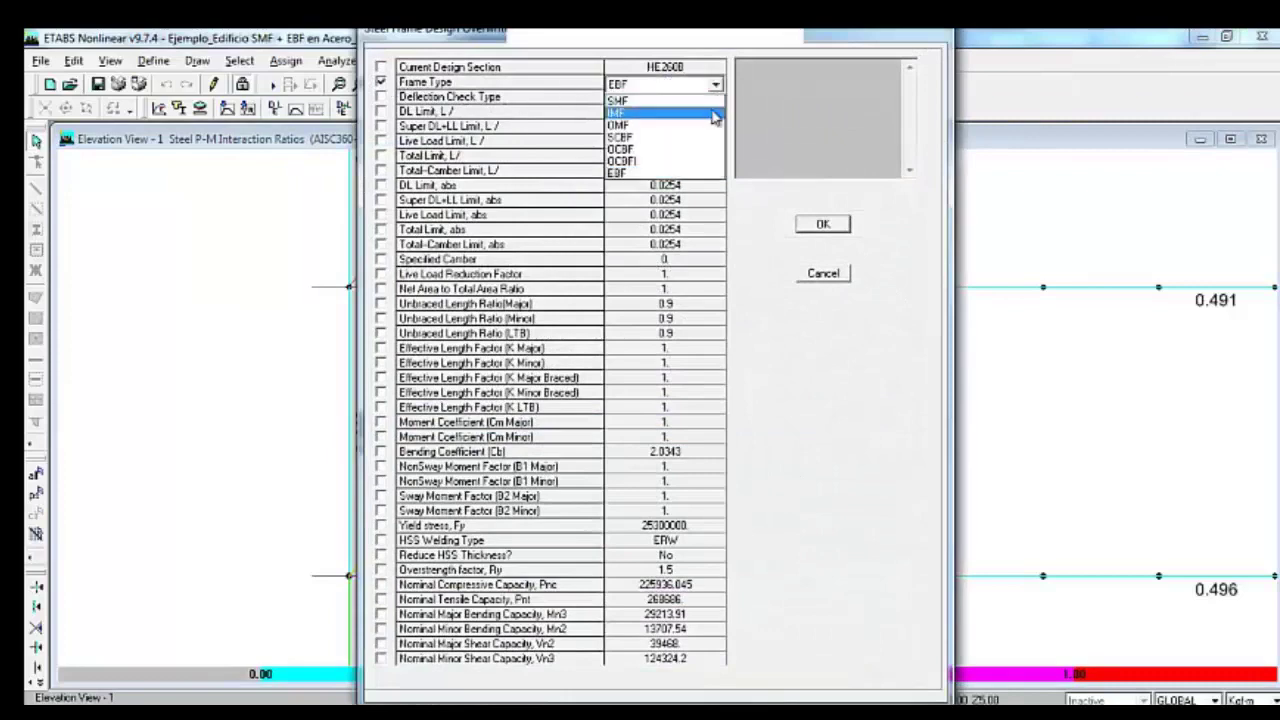
{"action": "left_click", "coordinate": [650, 100]}
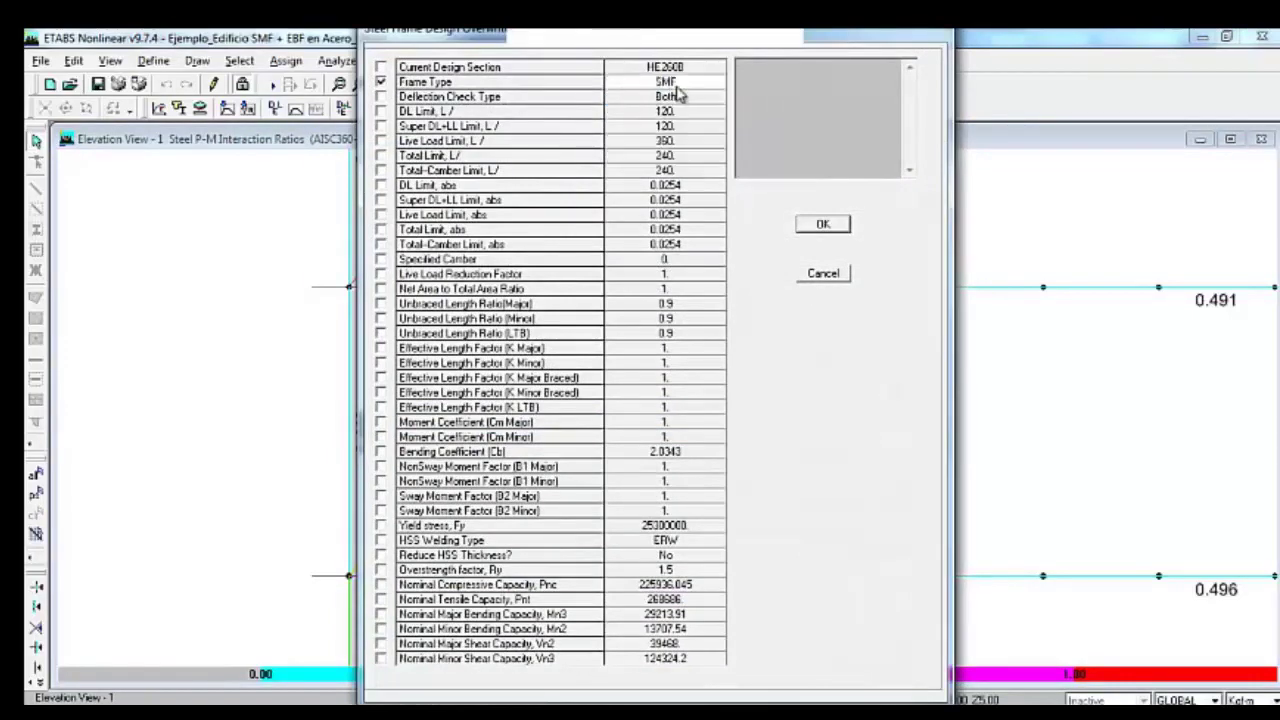
{"action": "left_click", "coordinate": [822, 224]}
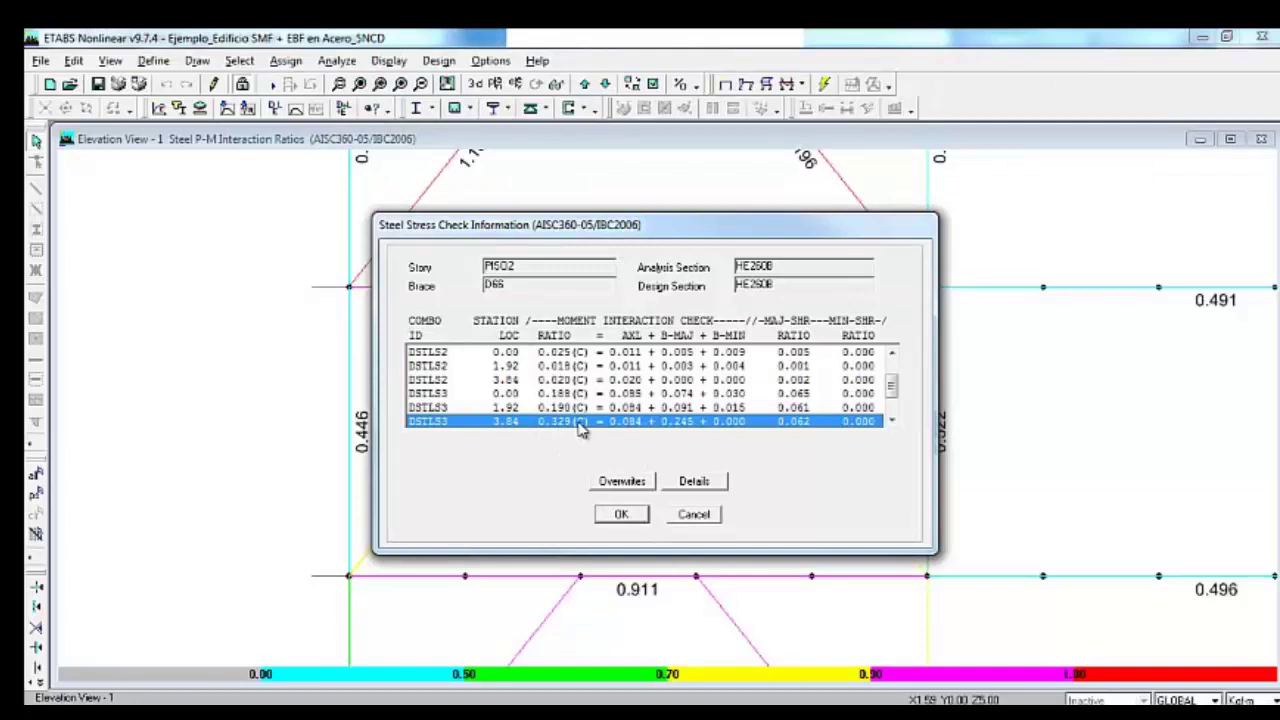
{"action": "left_click", "coordinate": [690, 516]}
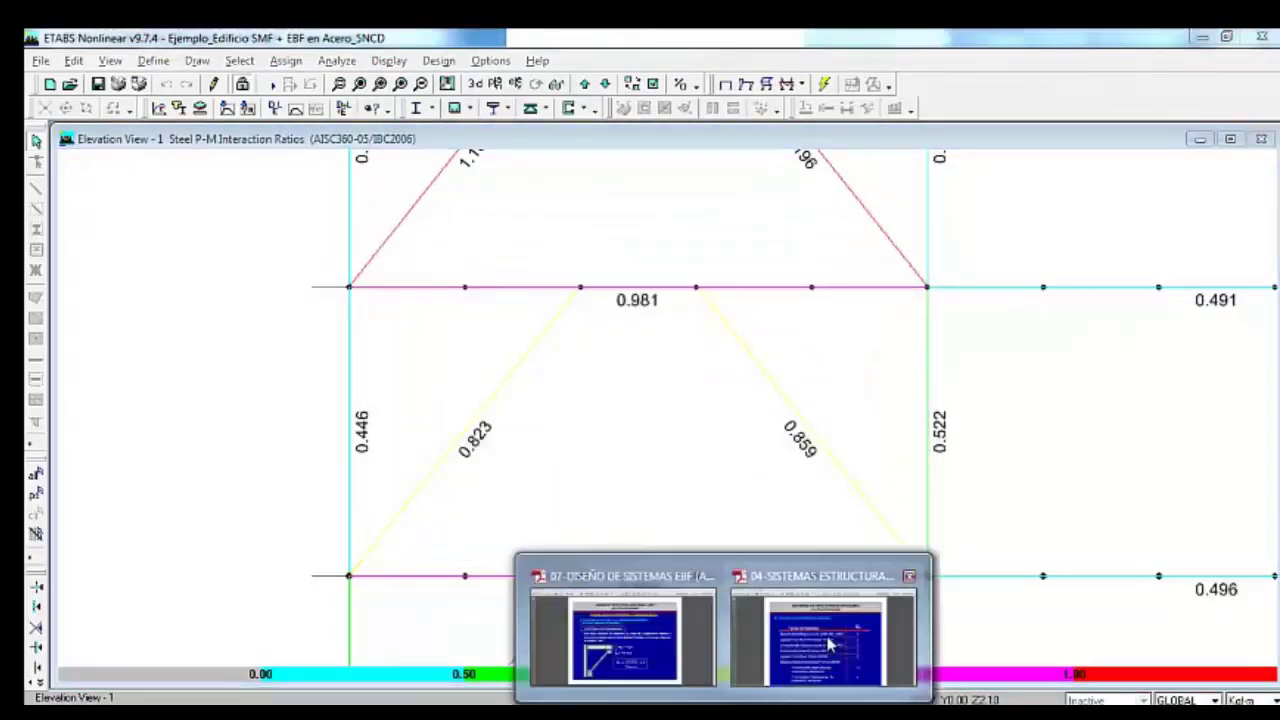
- Read the PDF's 15.6.a slide on beams outside the link, and examine the PISO2 link beam's detailed DSTLS3 compression check at station 2.40 in ETABS
{"action": "left_click", "coordinate": [614, 645]}
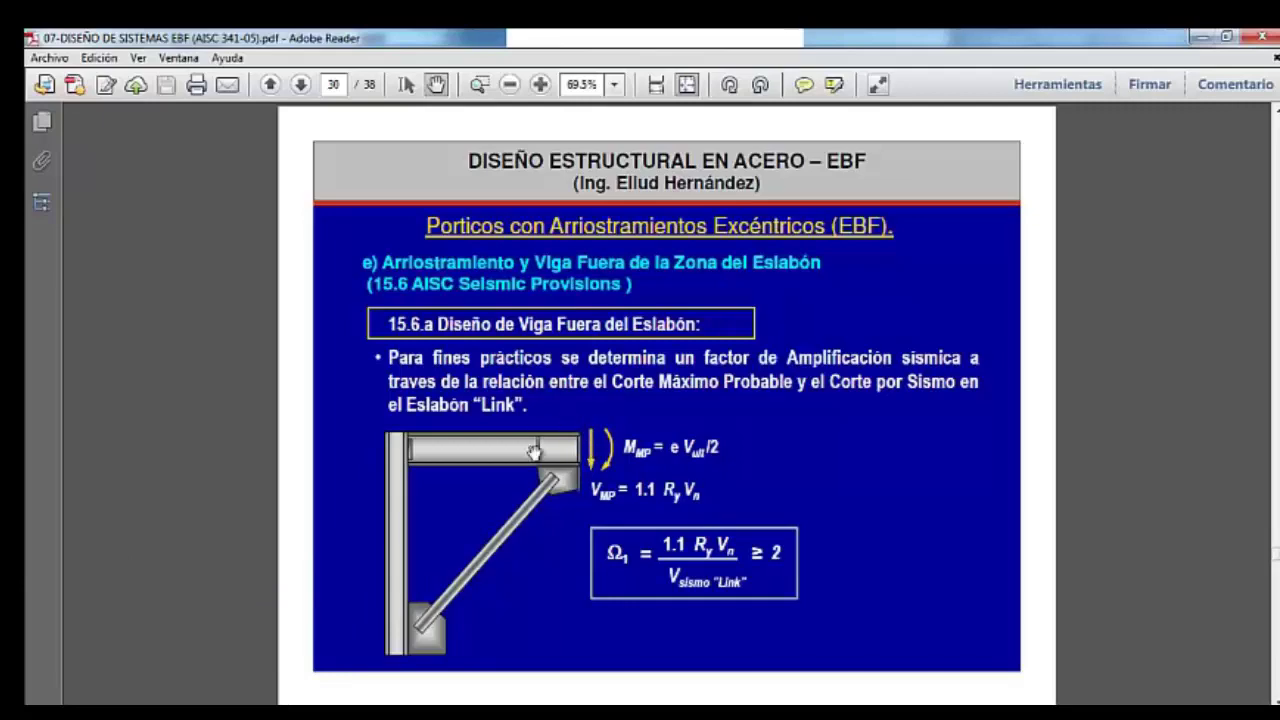
{"action": "key", "text": "alt+Tab"}
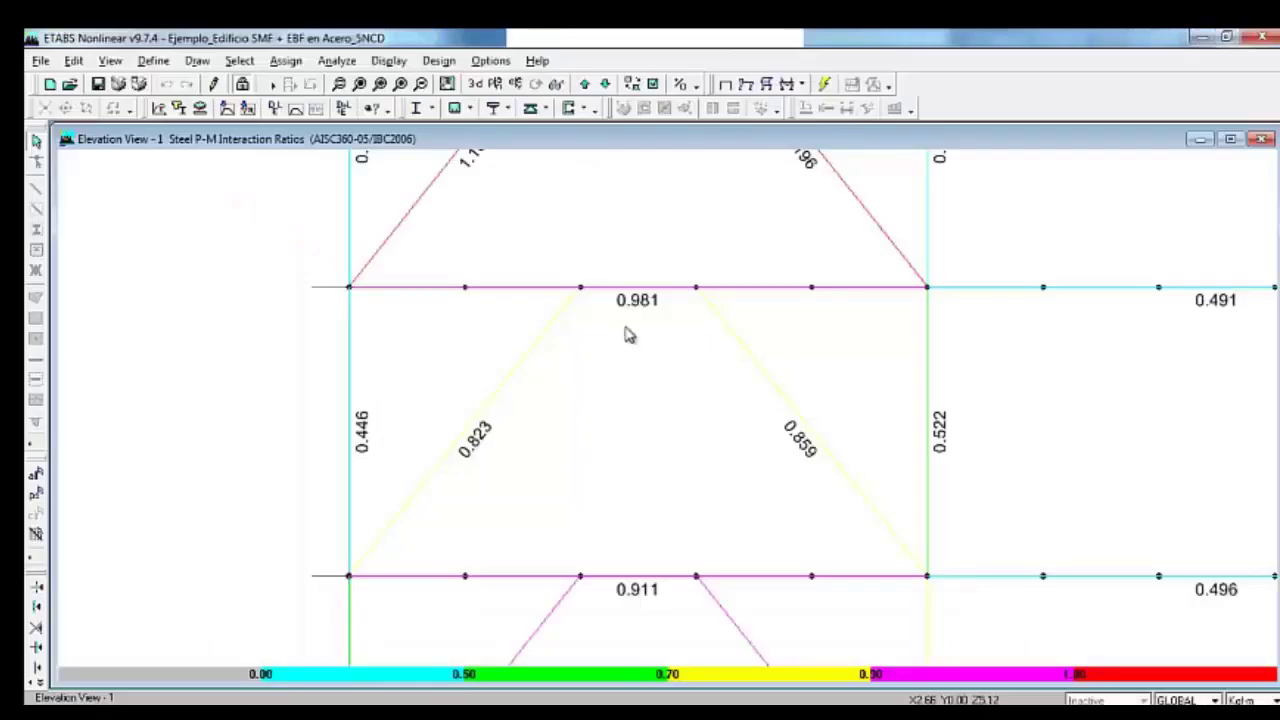
{"action": "left_click", "coordinate": [617, 290]}
{"action": "left_click", "coordinate": [619, 293]}
{"action": "right_click", "coordinate": [615, 291]}
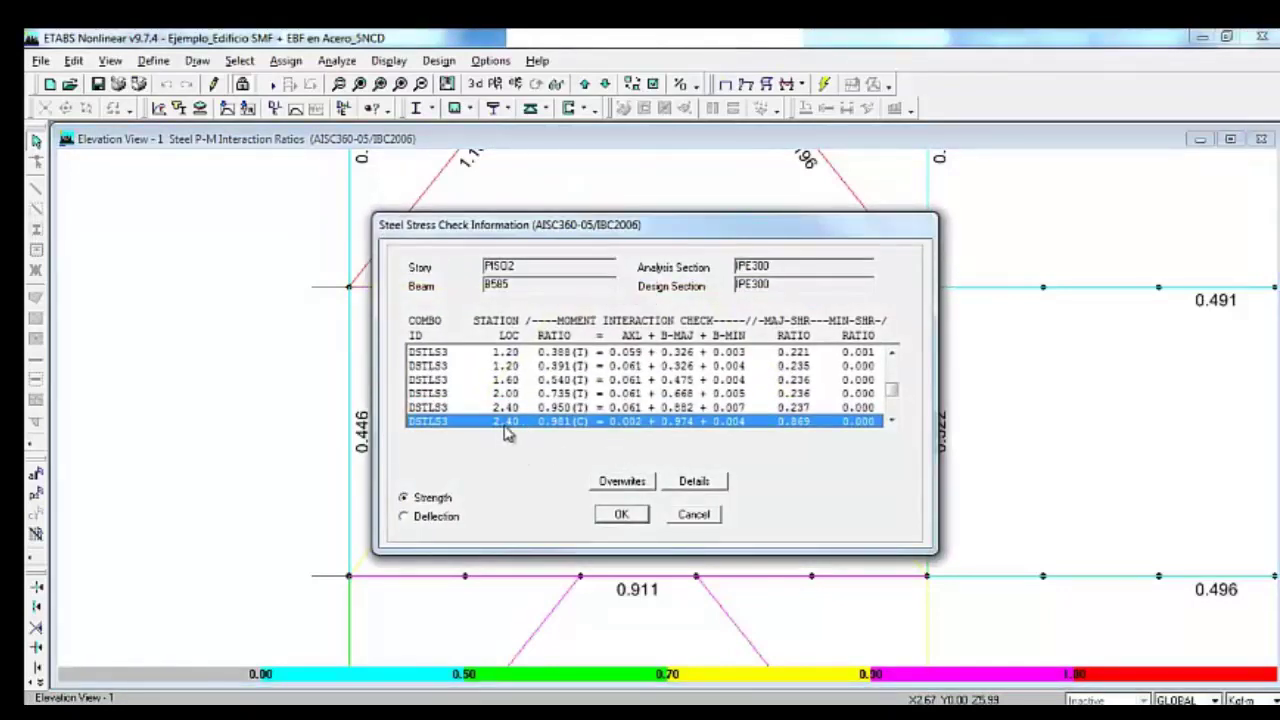
{"action": "left_click", "coordinate": [695, 482]}
{"action": "scroll", "coordinate": [712, 450], "scroll_direction": "down", "scroll_amount": 2}
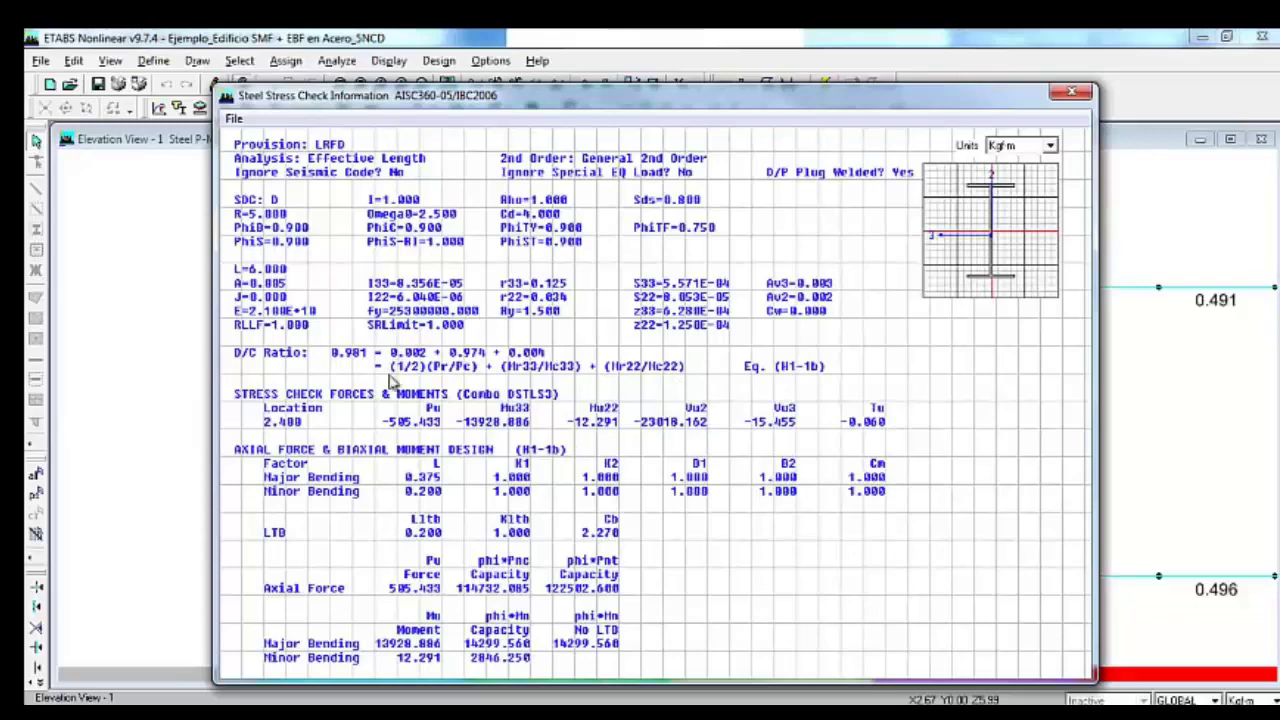
{"action": "left_click", "coordinate": [1071, 92]}
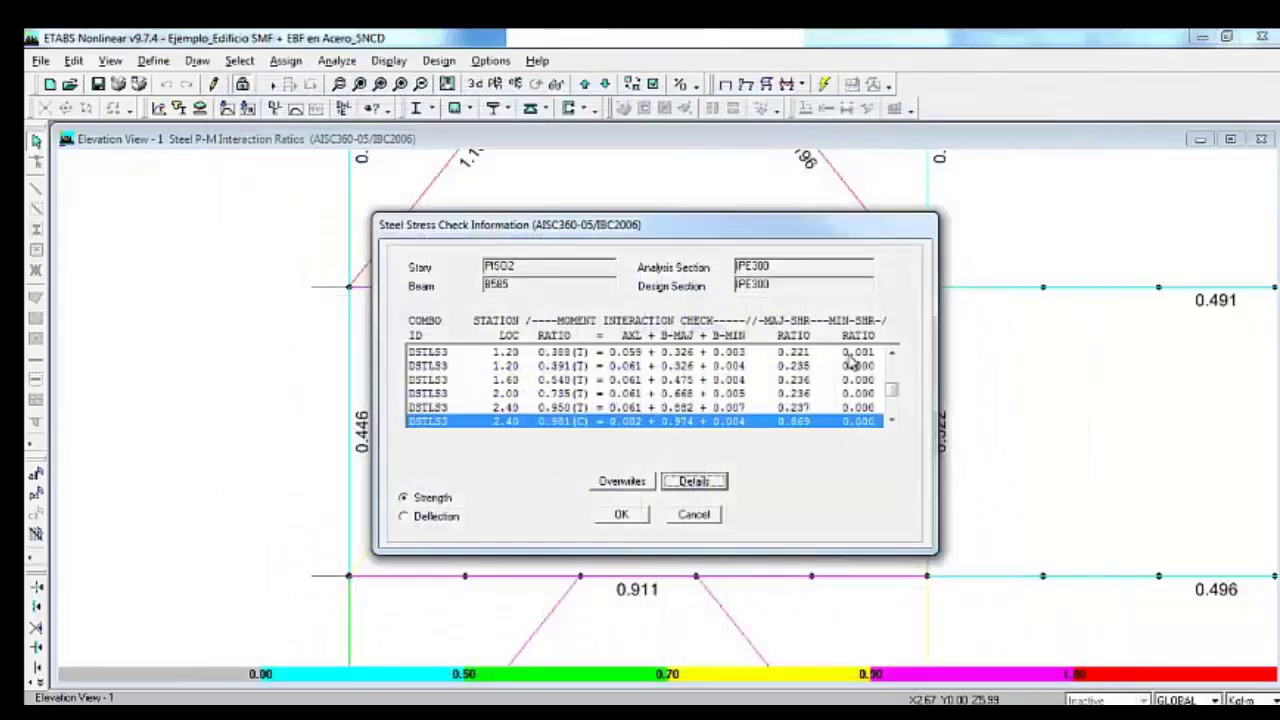
- Examine the detailed DSTLS3 tension check of the PISO2 link beam at station 2.40, including its amplified forces, without changing the design
{"action": "left_click", "coordinate": [892, 421]}
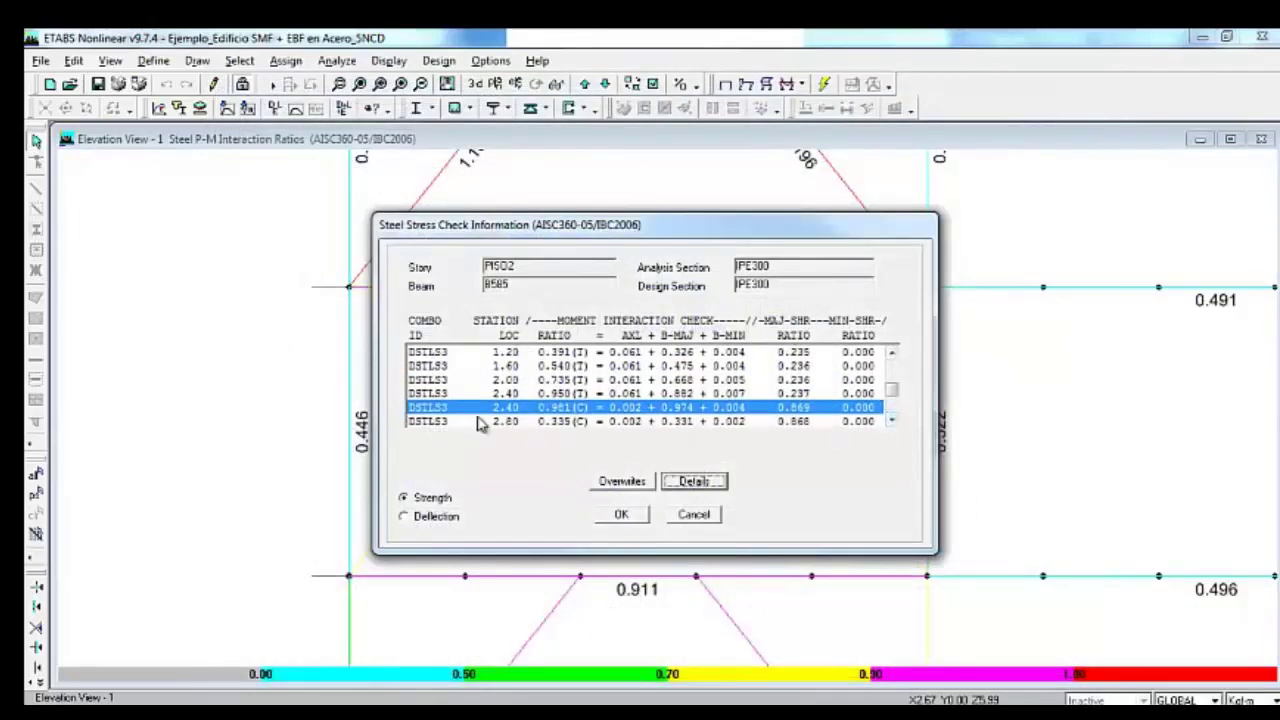
{"action": "left_click", "coordinate": [518, 396]}
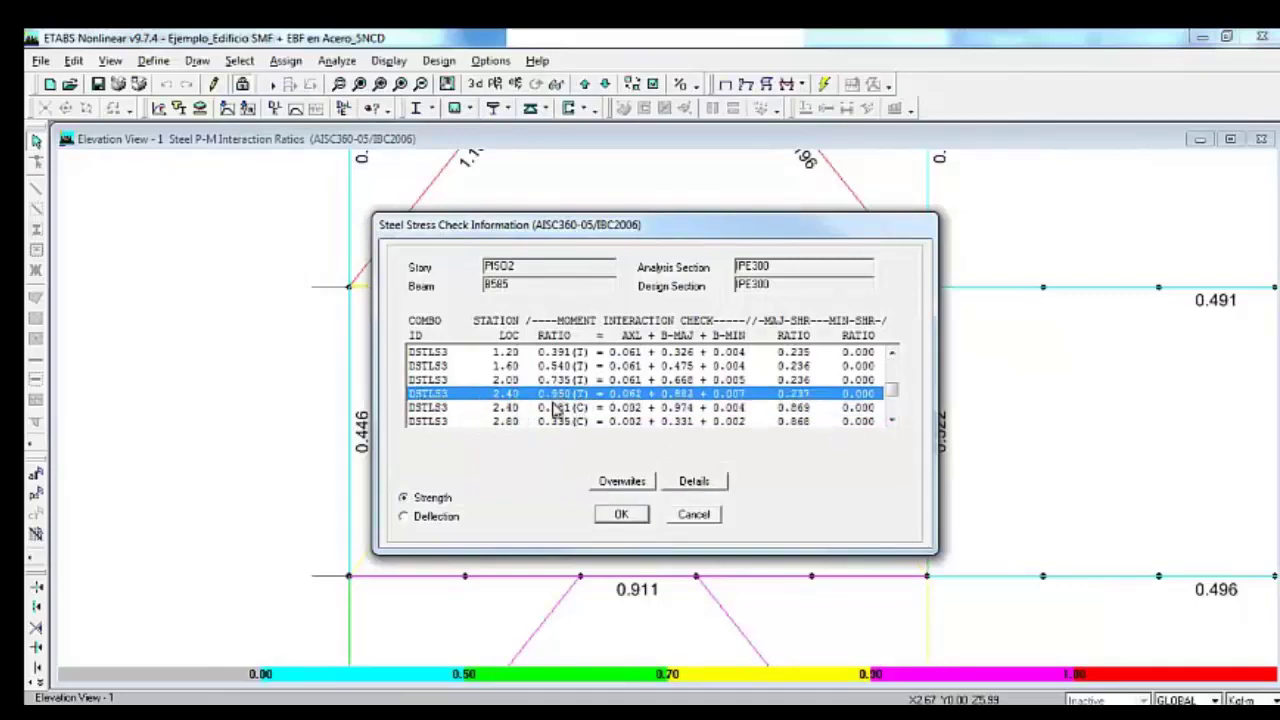
{"action": "left_click", "coordinate": [700, 481]}
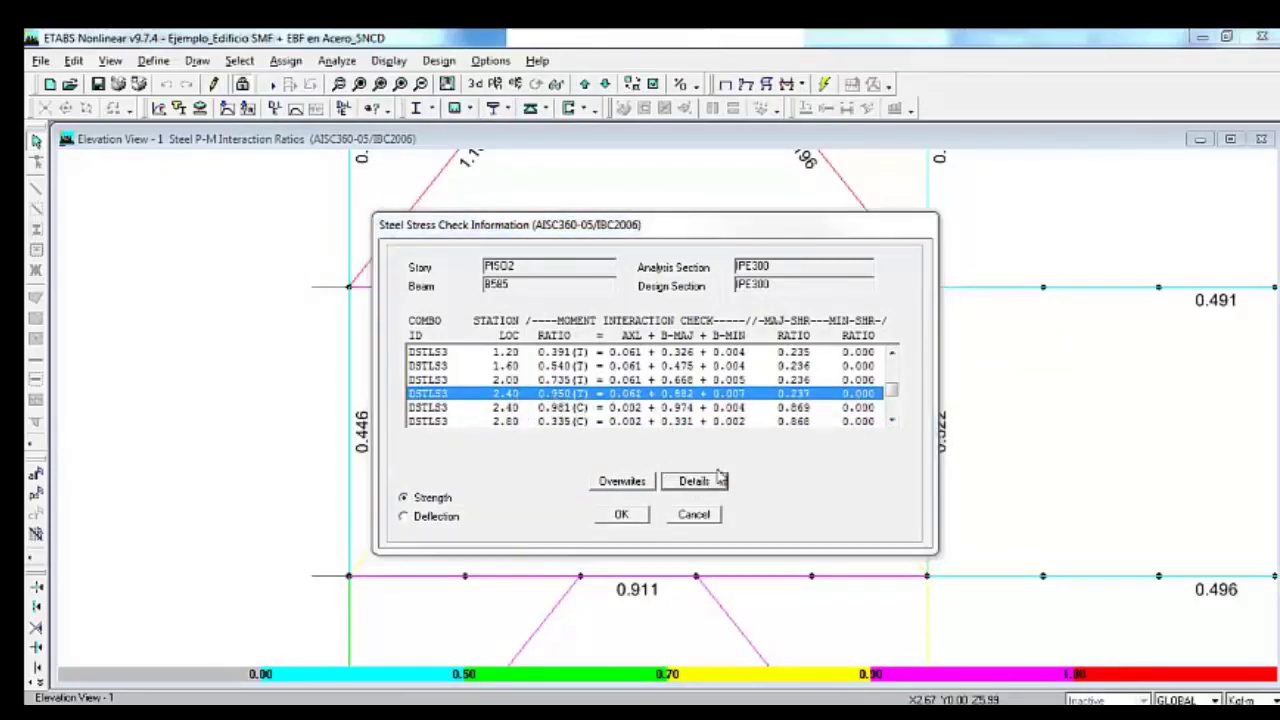
{"action": "scroll", "coordinate": [746, 328], "scroll_direction": "down", "scroll_amount": 3}
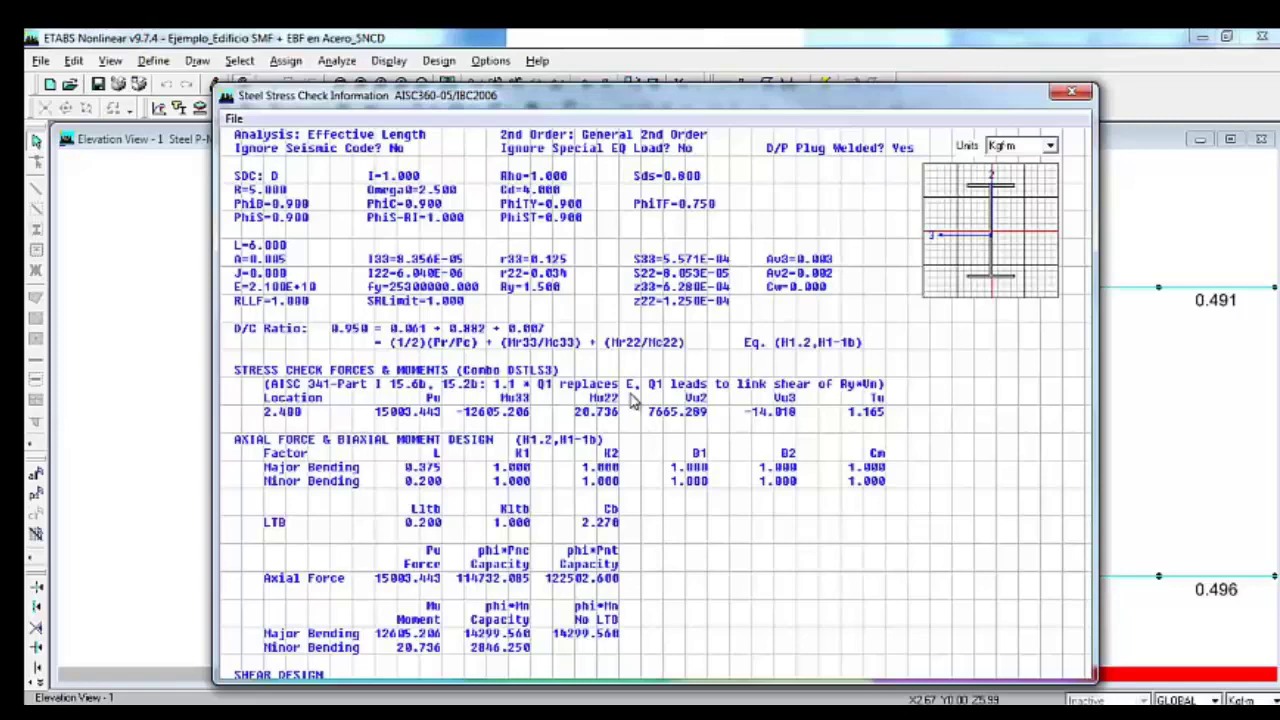
{"action": "left_click", "coordinate": [1071, 92]}
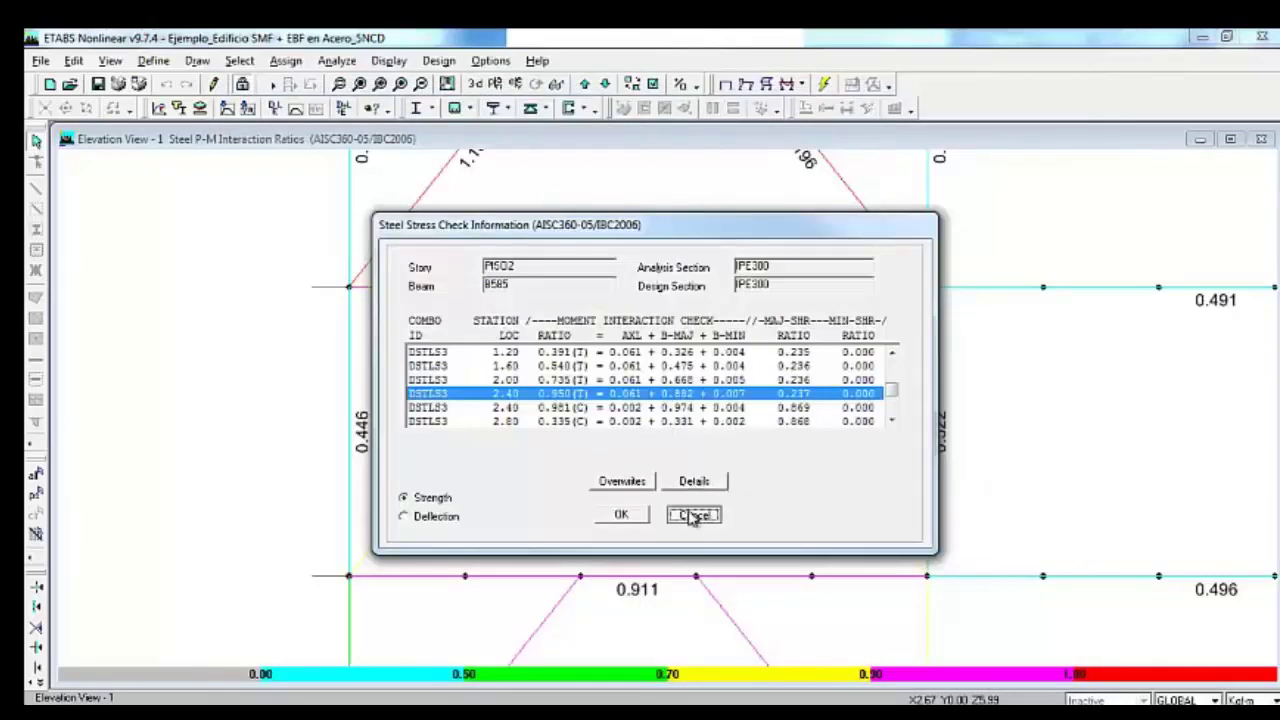
{"action": "left_click", "coordinate": [693, 516]}
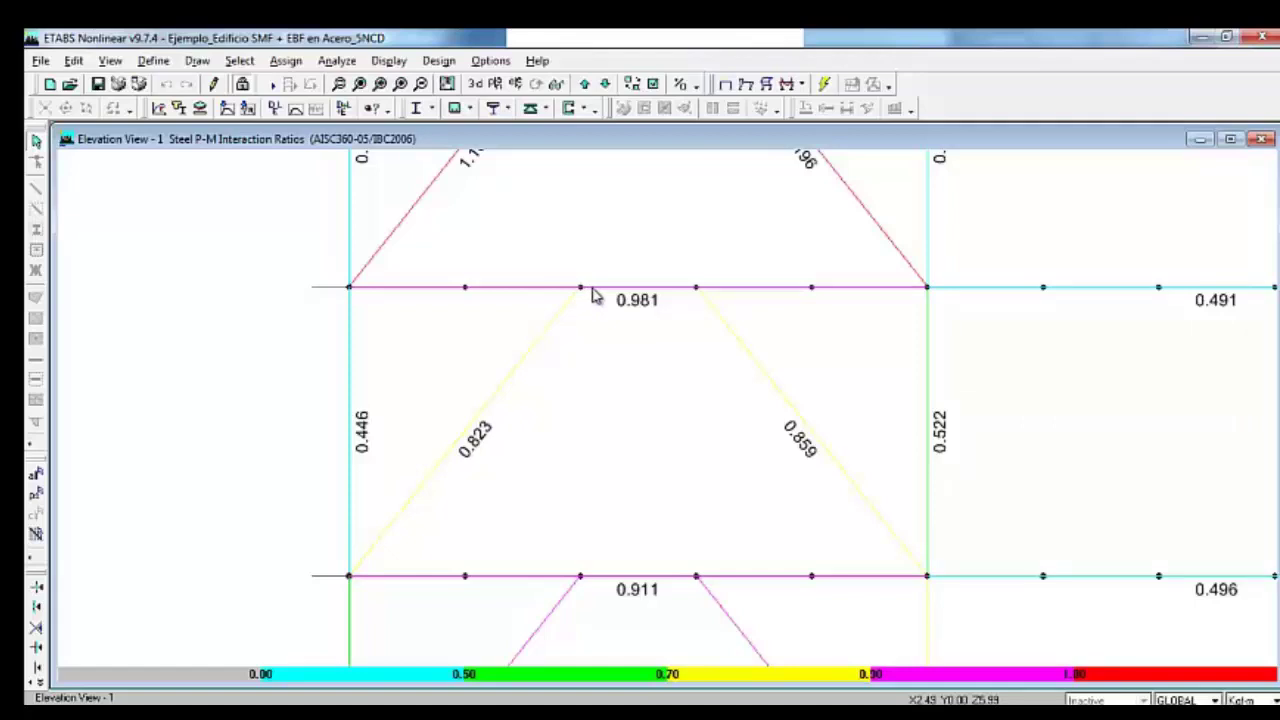
- Compare the detailed DSTLS3 compression and tension checks of the PISO2 IPE300 link beam at station 2.40 once more
{"action": "right_click", "coordinate": [591, 295]}
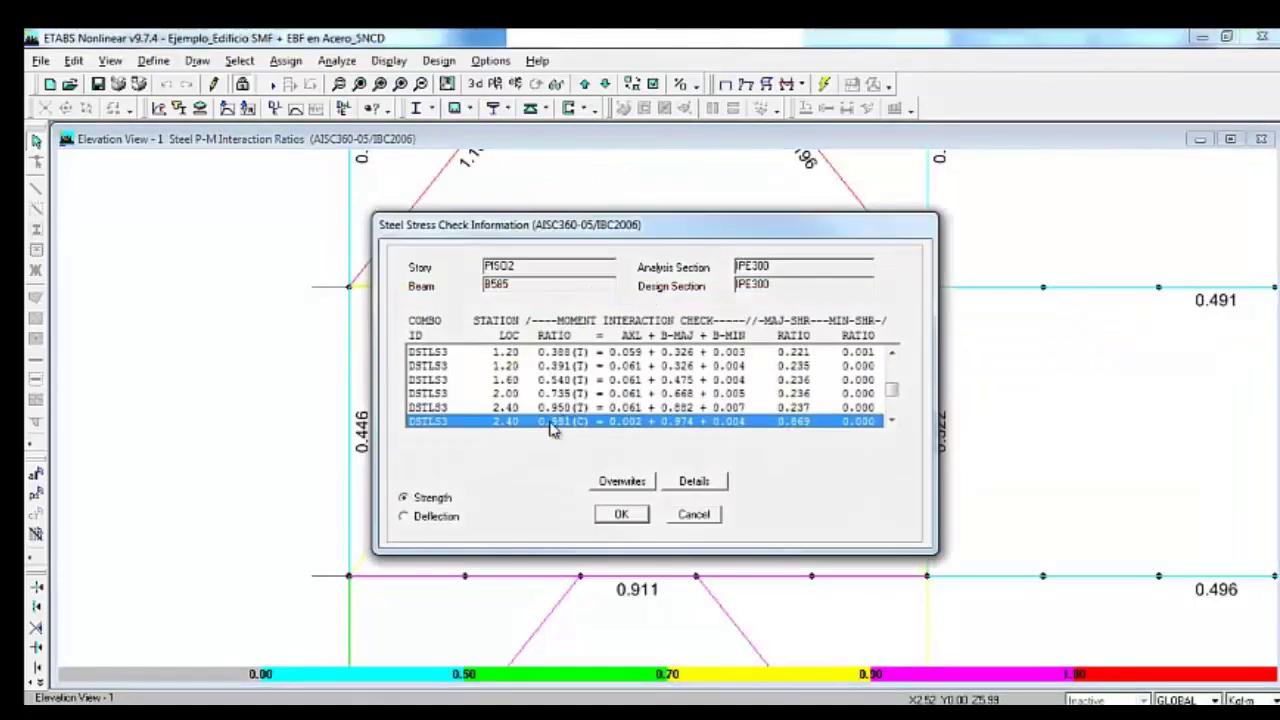
{"action": "left_click", "coordinate": [693, 484]}
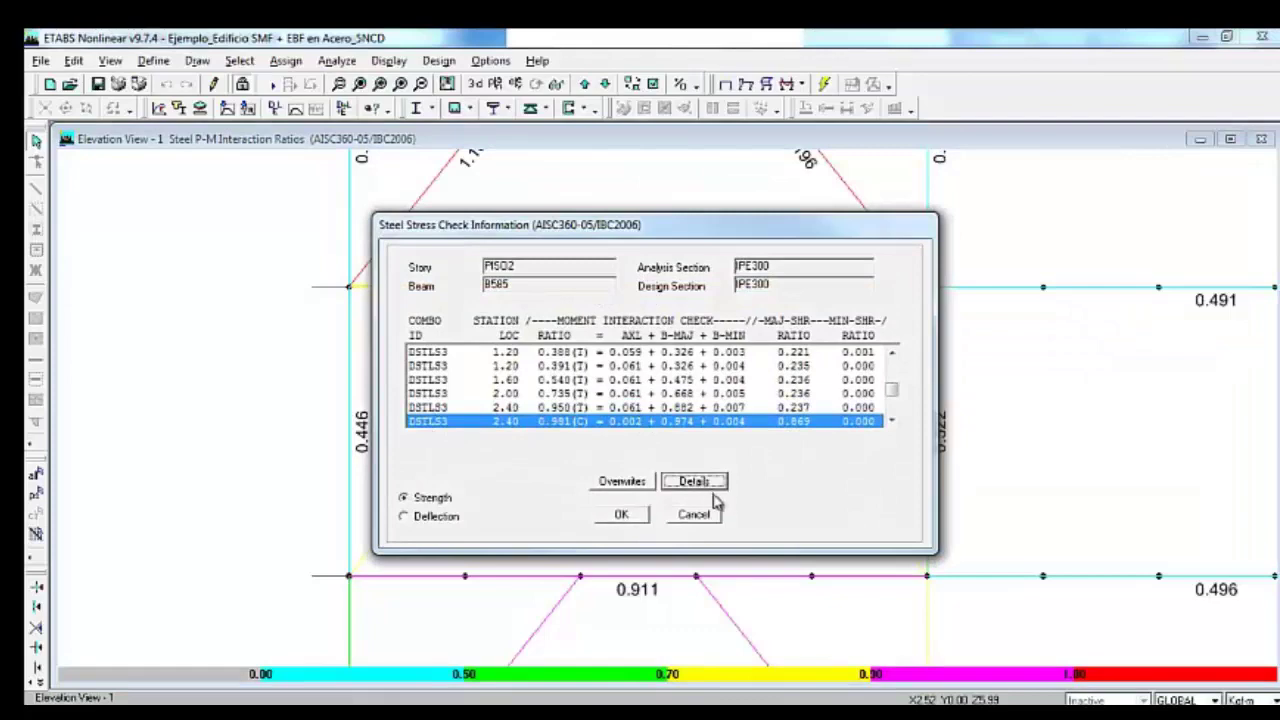
{"action": "scroll", "coordinate": [413, 372], "scroll_direction": "down", "scroll_amount": 2}
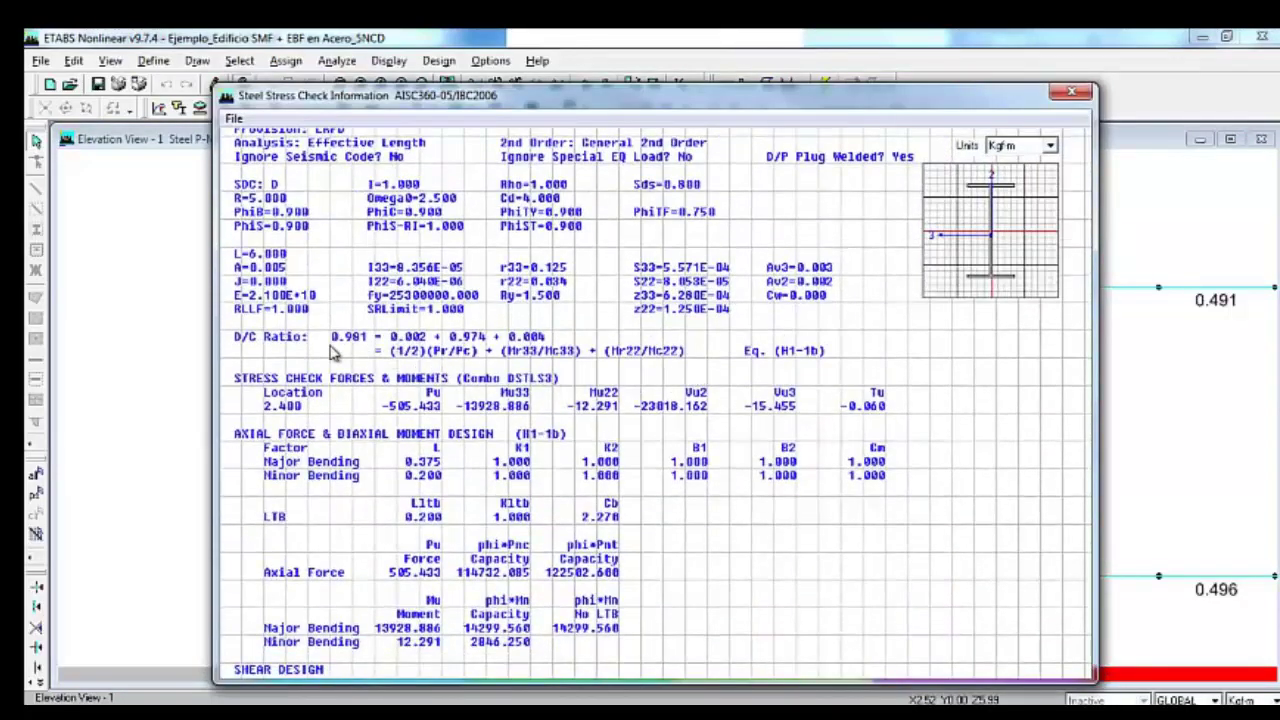
{"action": "left_click", "coordinate": [1076, 93]}
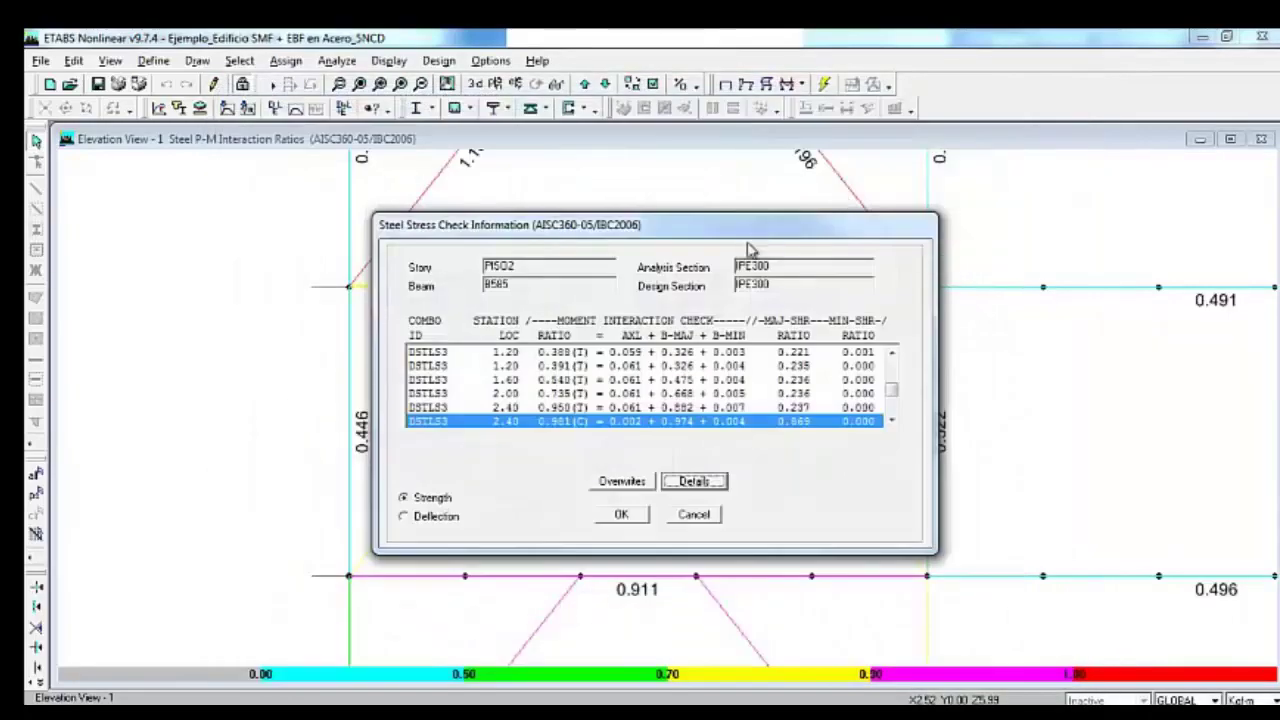
{"action": "left_click", "coordinate": [570, 408]}
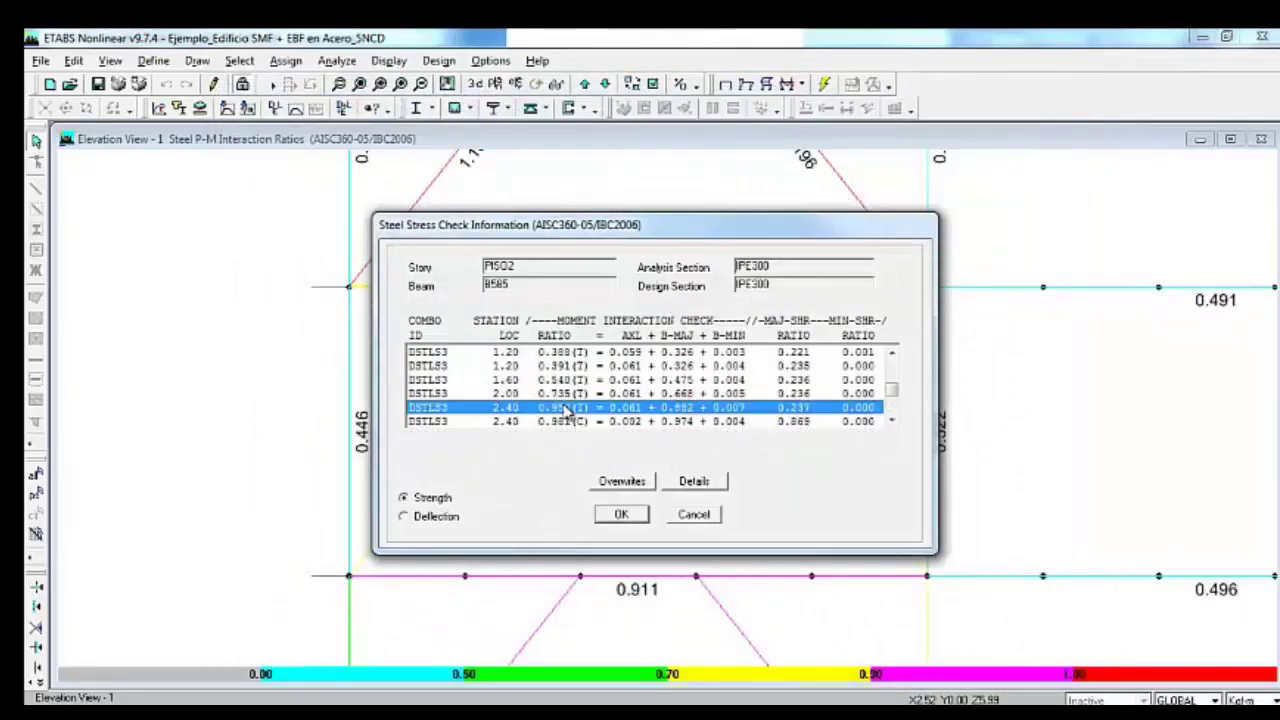
{"action": "left_click", "coordinate": [694, 481]}
{"action": "scroll", "coordinate": [366, 474], "scroll_direction": "down", "scroll_amount": 3}
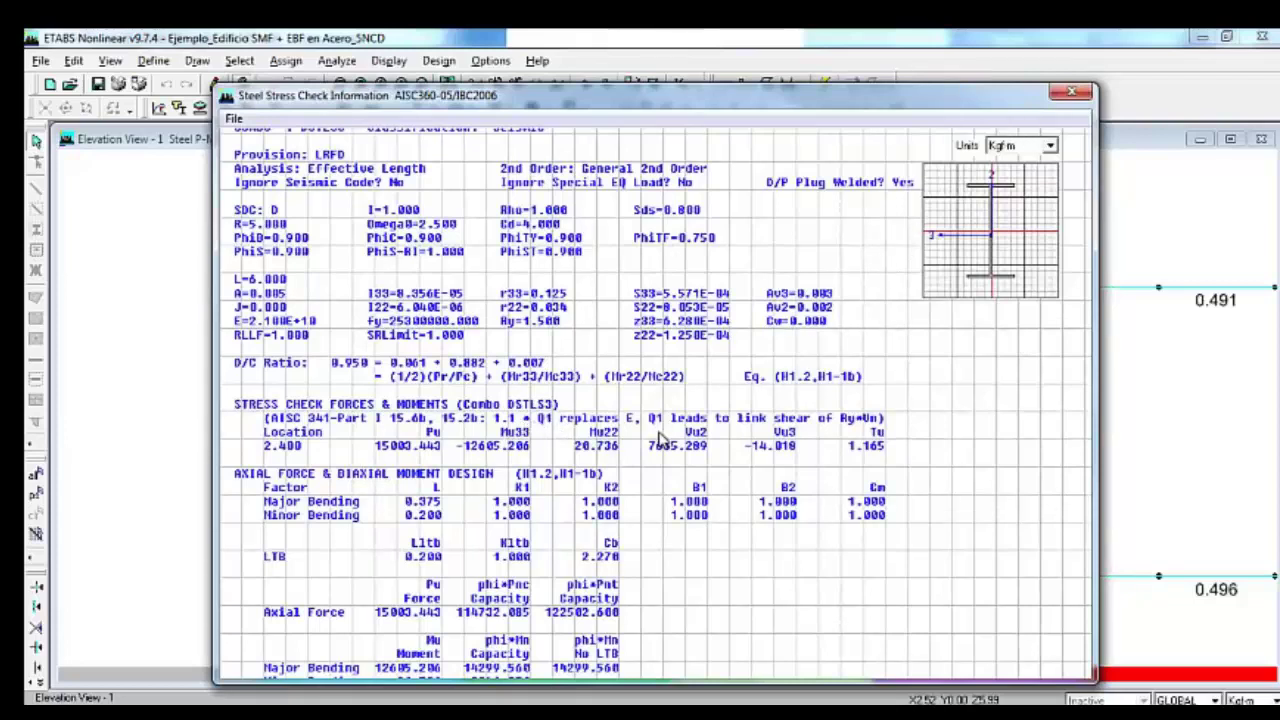
{"action": "left_click", "coordinate": [1071, 92]}
{"action": "left_click", "coordinate": [692, 516]}
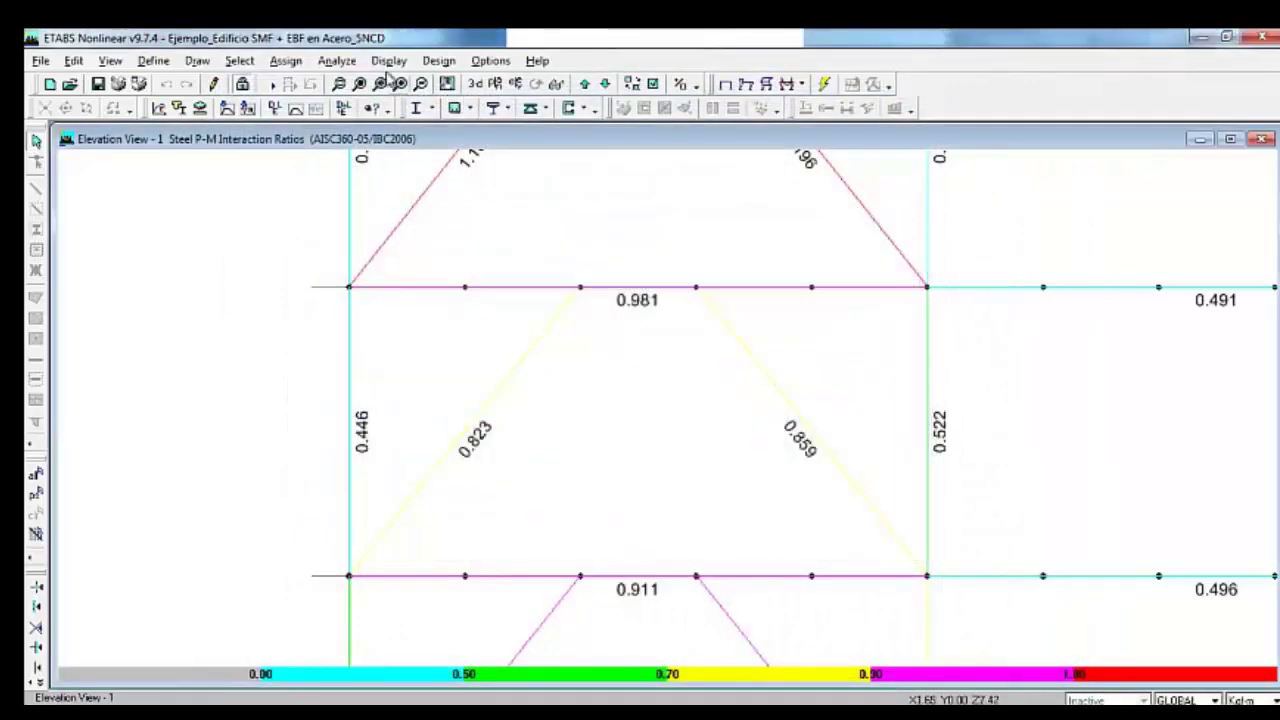
- Display the Shear 2-2 force diagram of the frames for the SH Spectra load, with values shown
{"action": "left_click", "coordinate": [389, 60]}
{"action": "mouse_move", "coordinate": [445, 170]}
{"action": "left_click", "coordinate": [672, 186]}
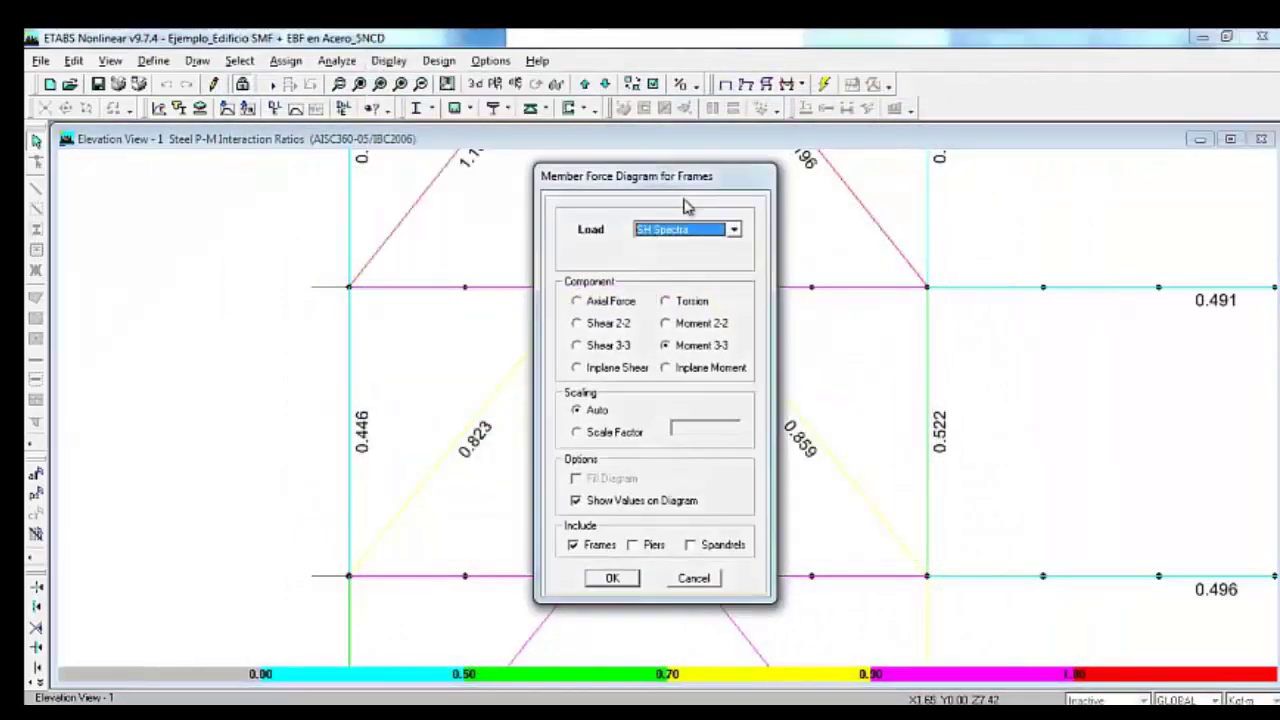
{"action": "left_click", "coordinate": [606, 324]}
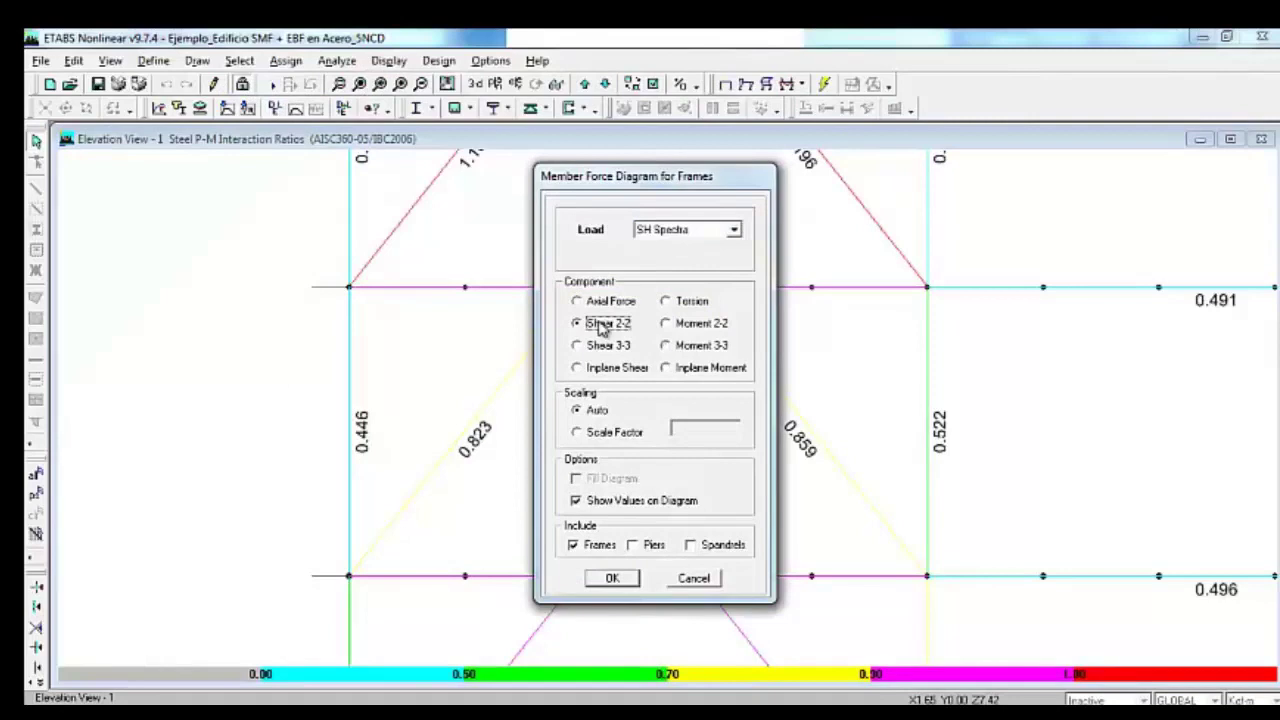
{"action": "left_click", "coordinate": [612, 578]}
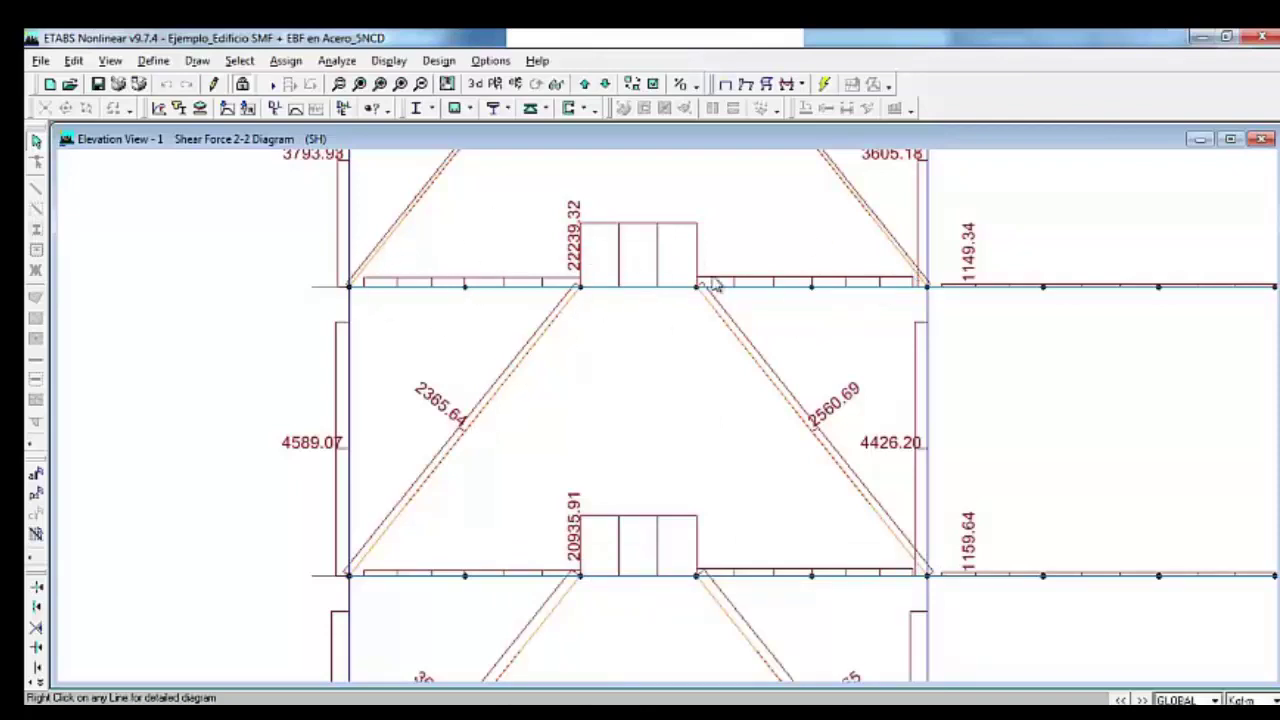
- Display the PISO1 plan with the steel design results as P-M Ratio Colors & Values
{"action": "left_click", "coordinate": [495, 84]}
{"action": "left_click", "coordinate": [590, 386]}
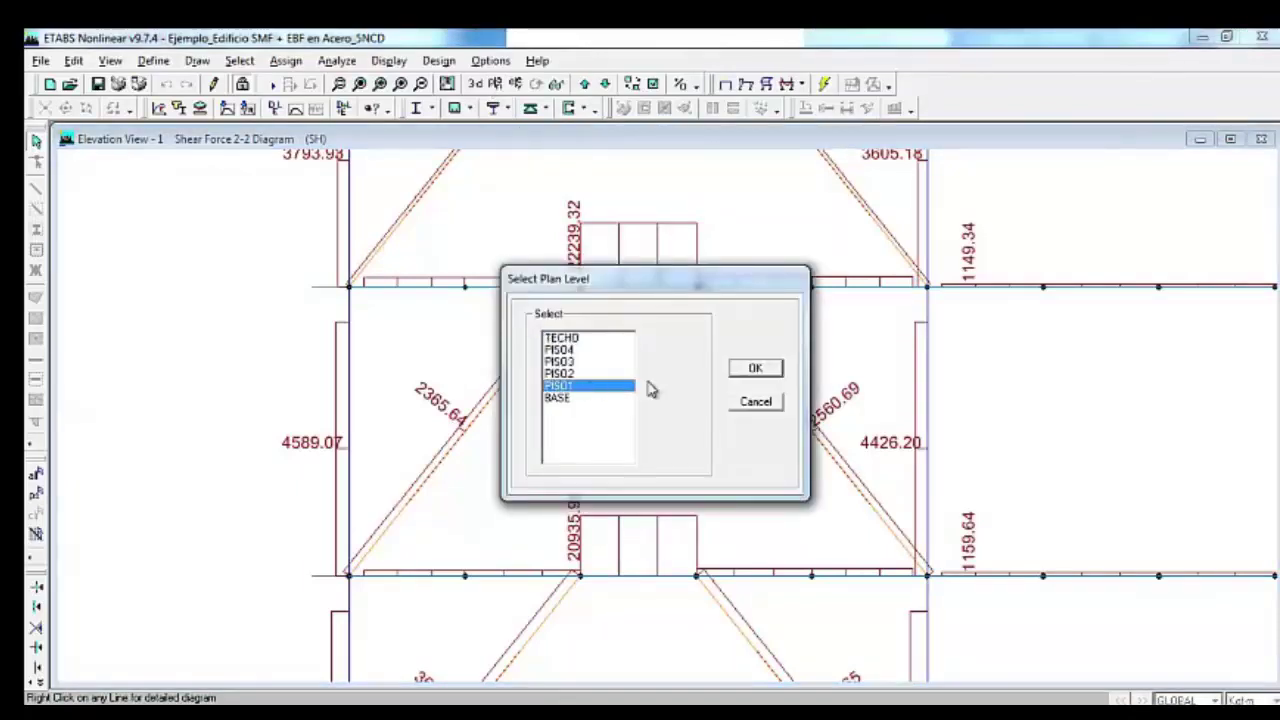
{"action": "left_click", "coordinate": [752, 368]}
{"action": "left_click", "coordinate": [341, 84]}
{"action": "left_click_drag", "start_coordinate": [556, 340], "coordinate": [882, 518]}
{"action": "left_click", "coordinate": [432, 108]}
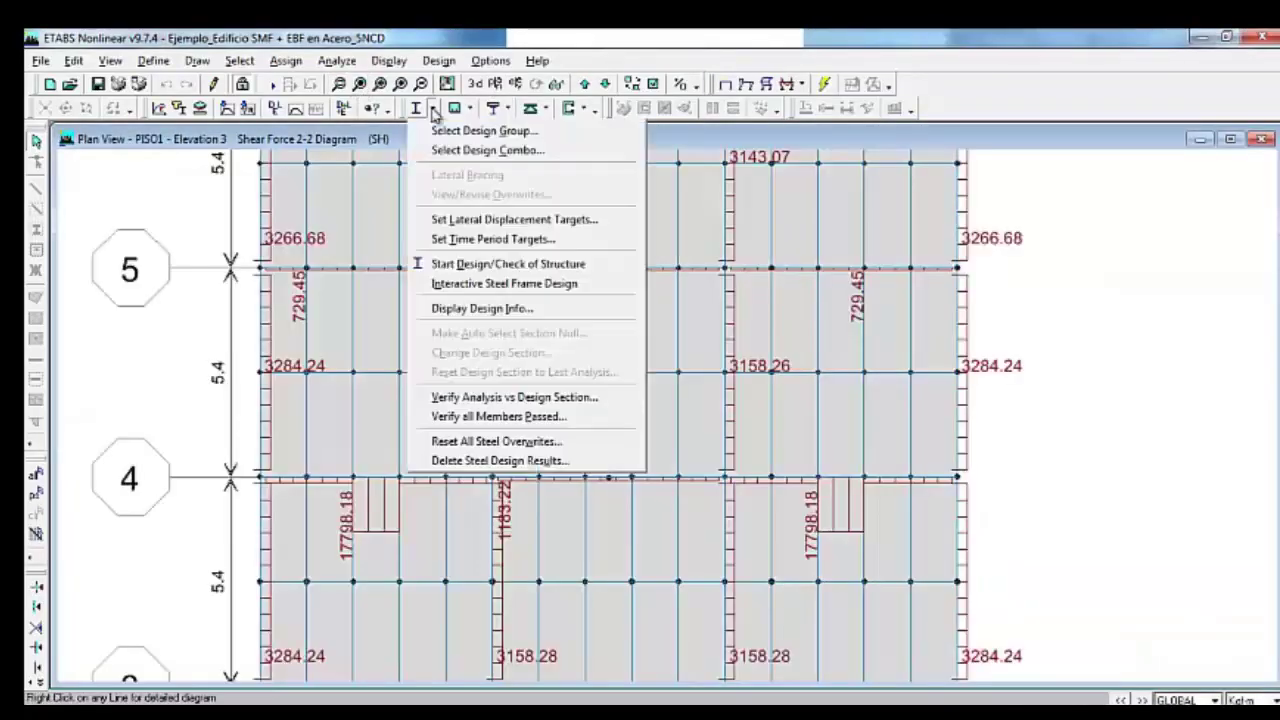
{"action": "left_click", "coordinate": [482, 308]}
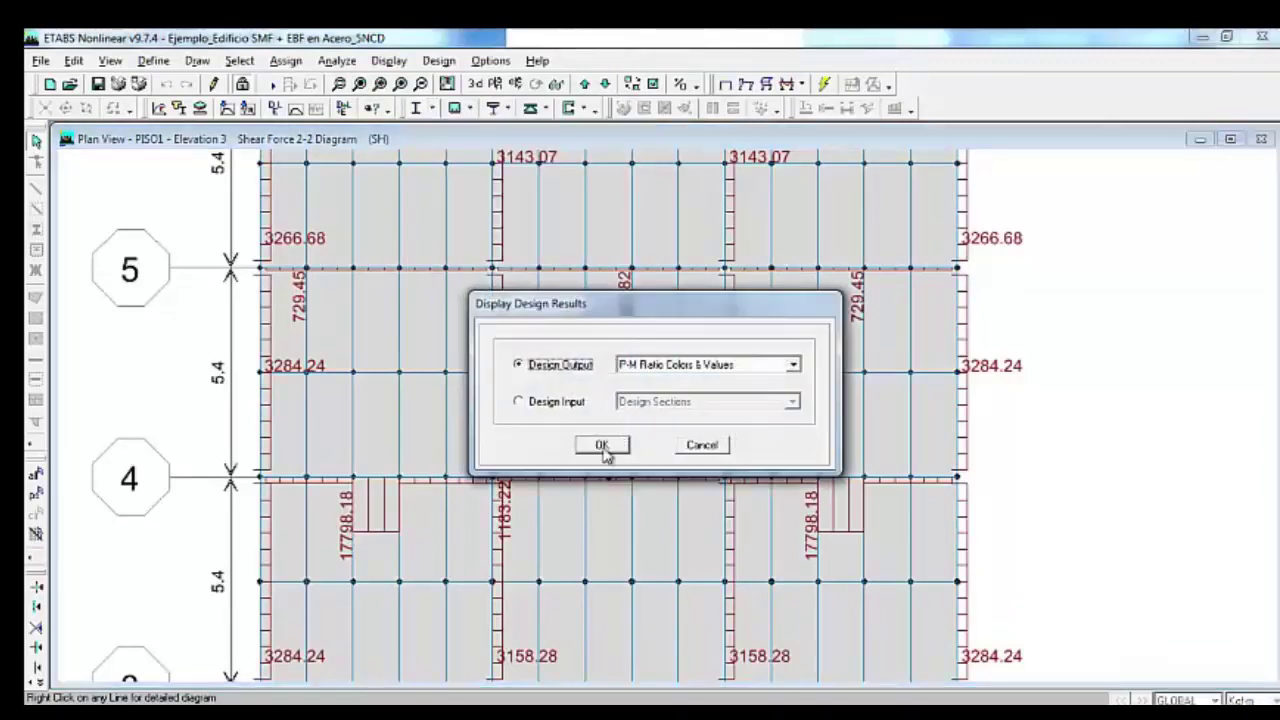
{"action": "left_click", "coordinate": [603, 446]}
- Examine the detailed DSTLS3 stress check at station 0.18 of the PISO1 IPE360 beam on axis B between axes 4 and 5
{"action": "right_click", "coordinate": [493, 347]}
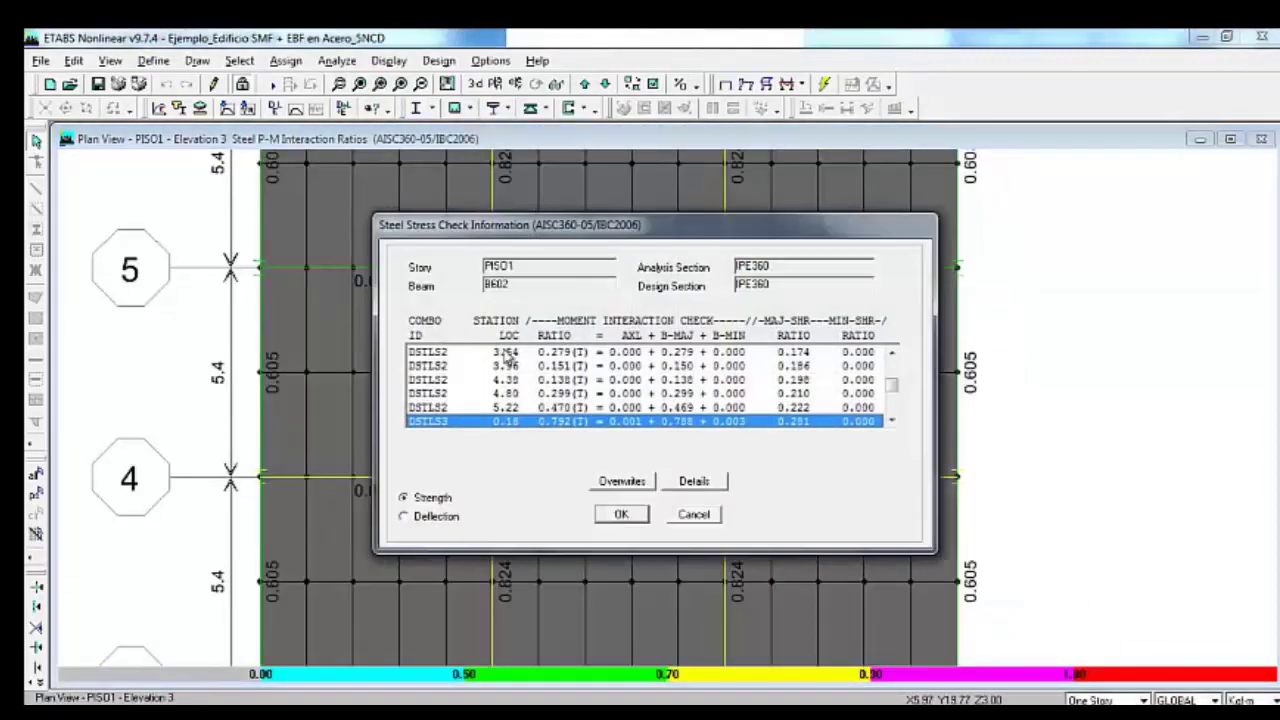
{"action": "left_click", "coordinate": [692, 480]}
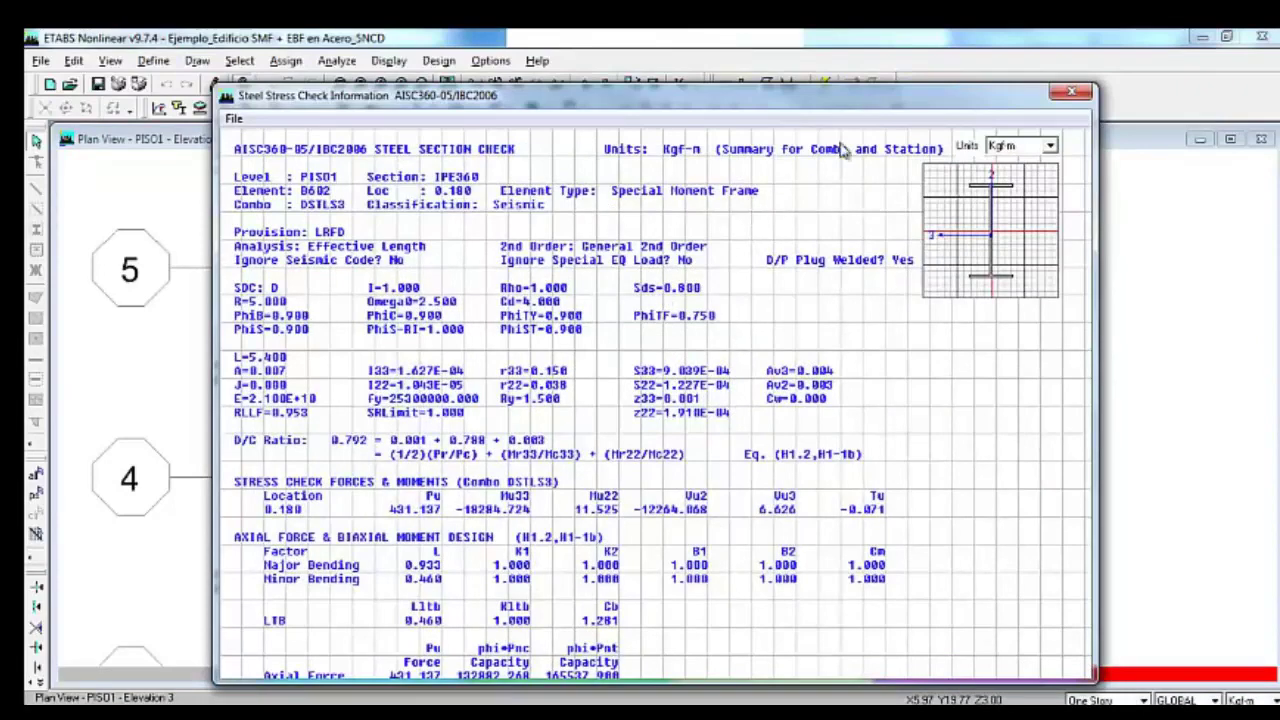
{"action": "left_click_drag", "start_coordinate": [757, 103], "coordinate": [712, 78]}
{"action": "scroll", "coordinate": [640, 360], "scroll_direction": "down", "scroll_amount": 3}
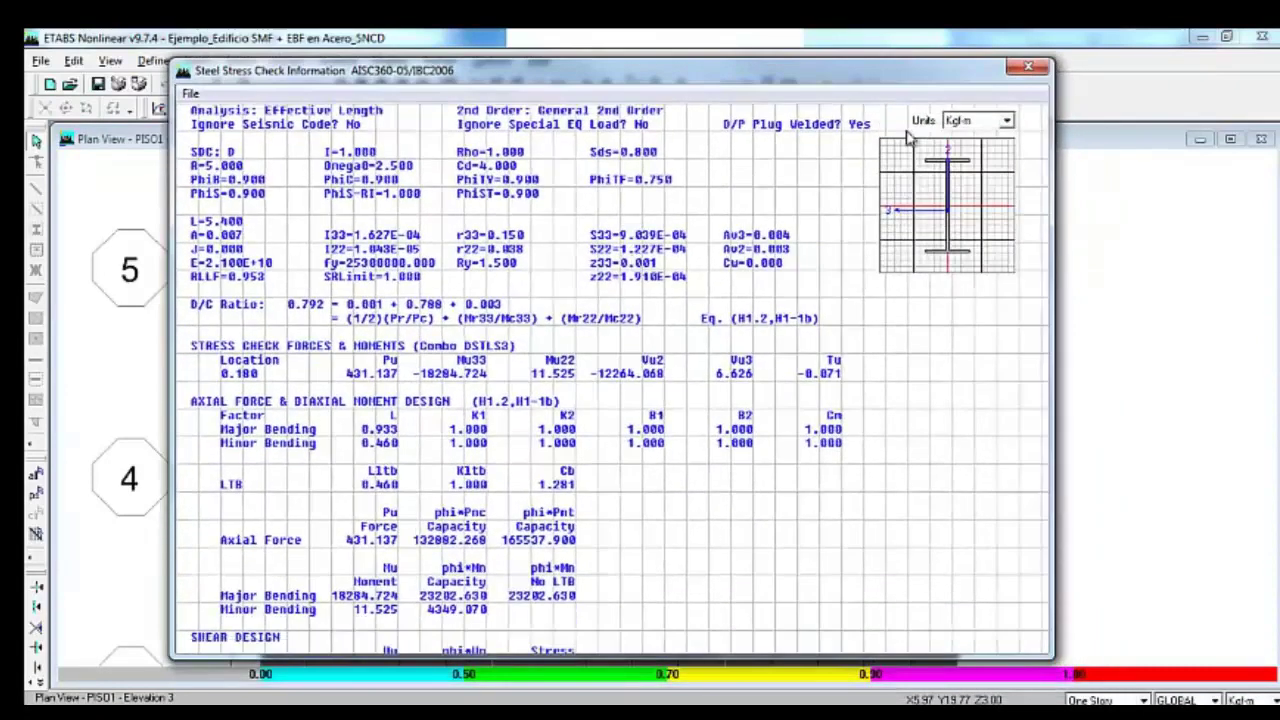
{"action": "left_click", "coordinate": [1026, 70]}
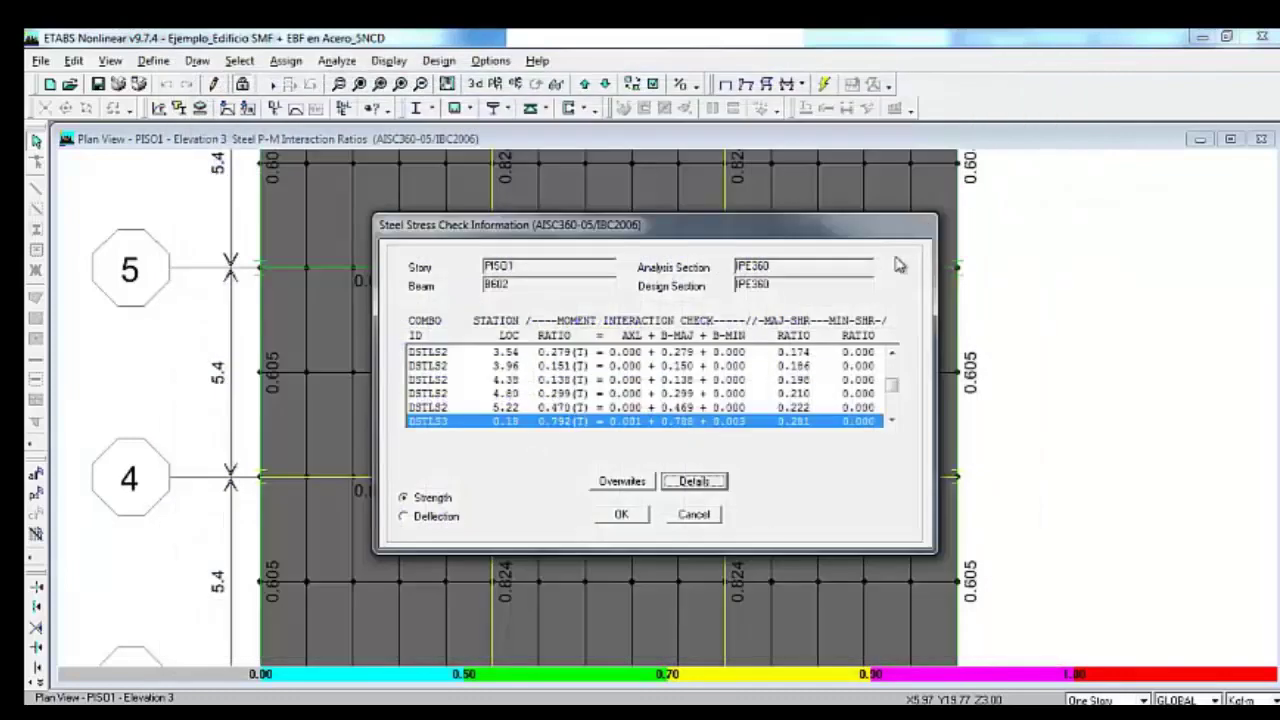
{"action": "left_click", "coordinate": [693, 514]}
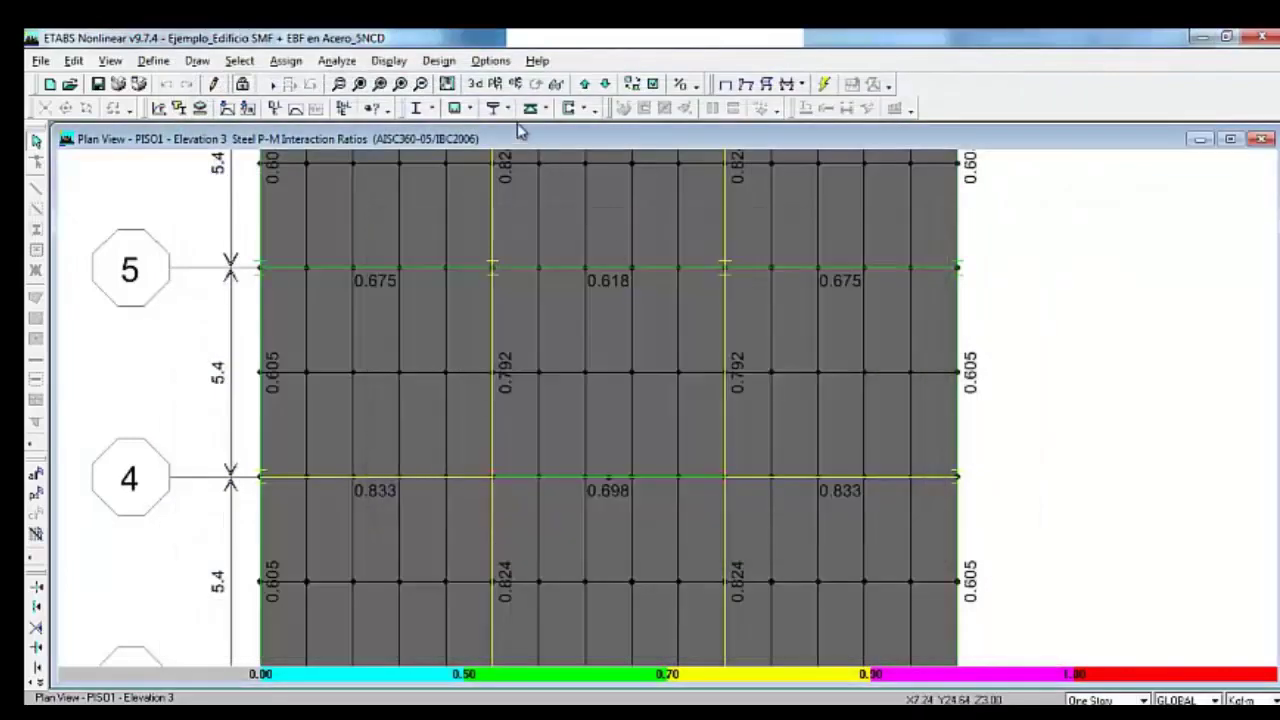
- Clear the design results and display the undeformed Elevation 1, framing the lower braced stories of bay A-B
{"action": "left_click", "coordinate": [388, 60]}
{"action": "left_click", "coordinate": [460, 80]}
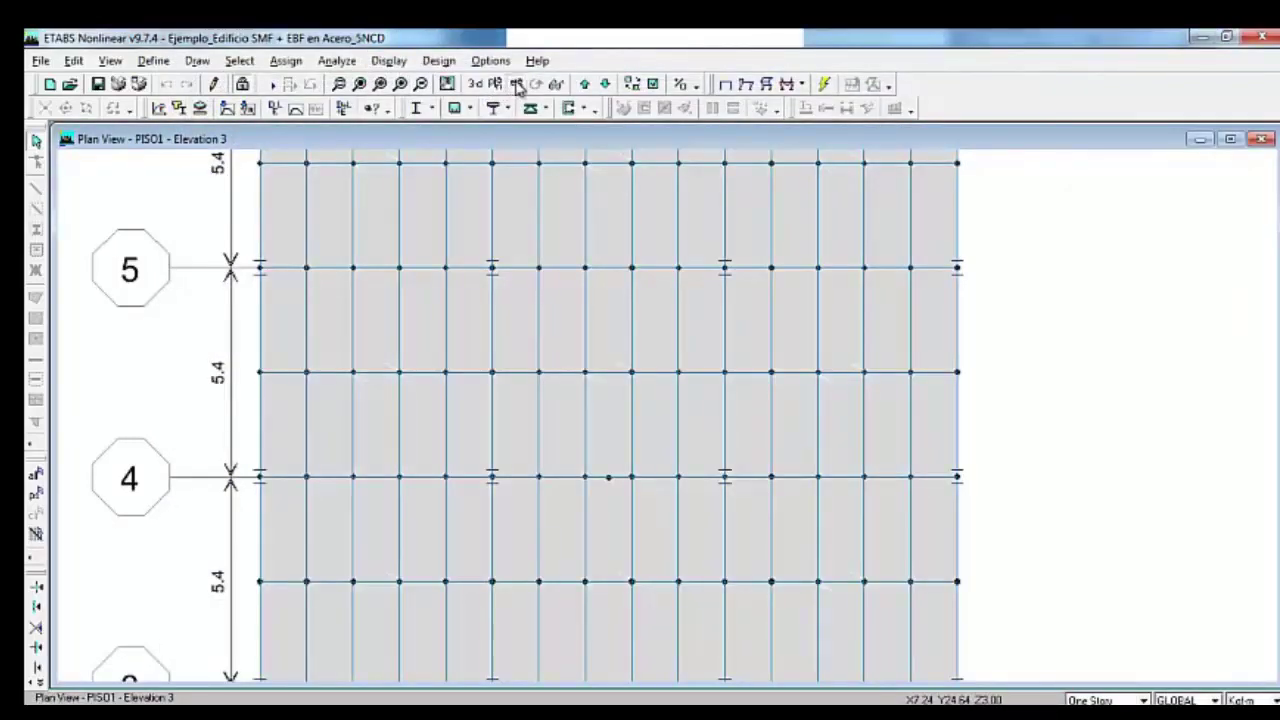
{"action": "left_click", "coordinate": [517, 86]}
{"action": "left_click", "coordinate": [676, 461]}
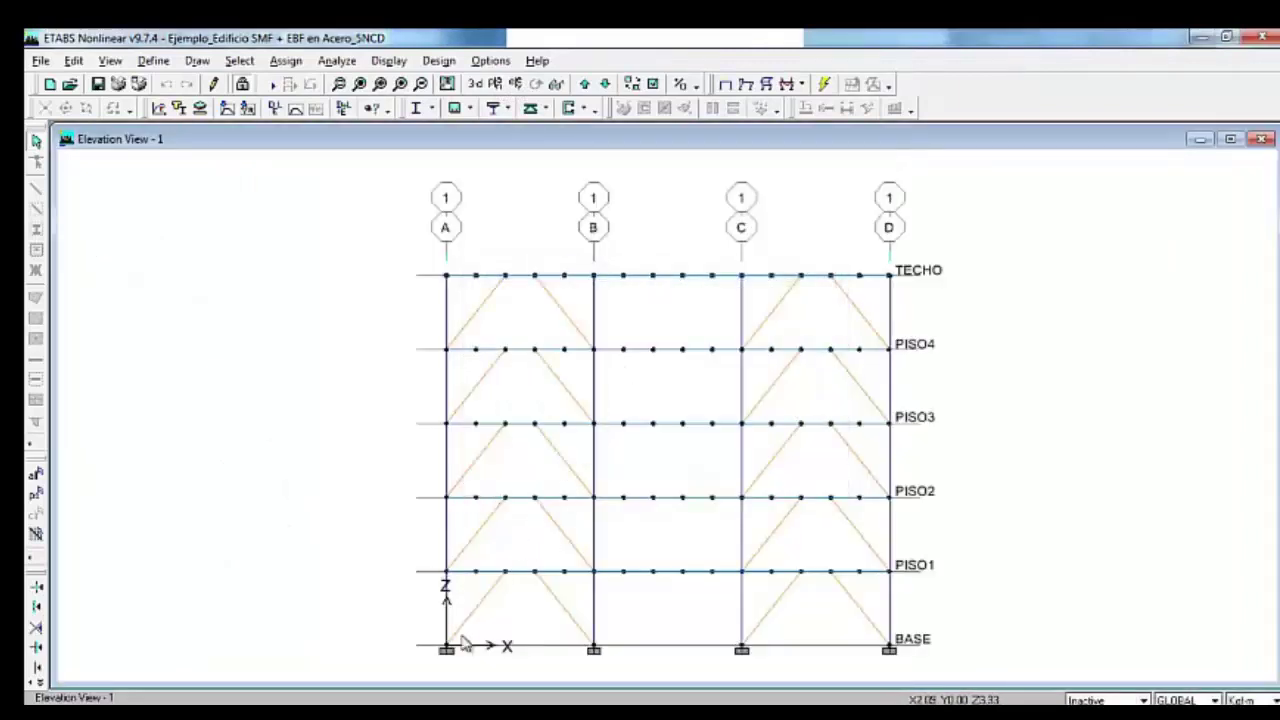
{"action": "left_click", "coordinate": [339, 84]}
{"action": "left_click_drag", "start_coordinate": [397, 489], "coordinate": [706, 645]}
- Turn on the display of frame end releases in the Elevation 1 view
{"action": "left_click", "coordinate": [643, 108]}
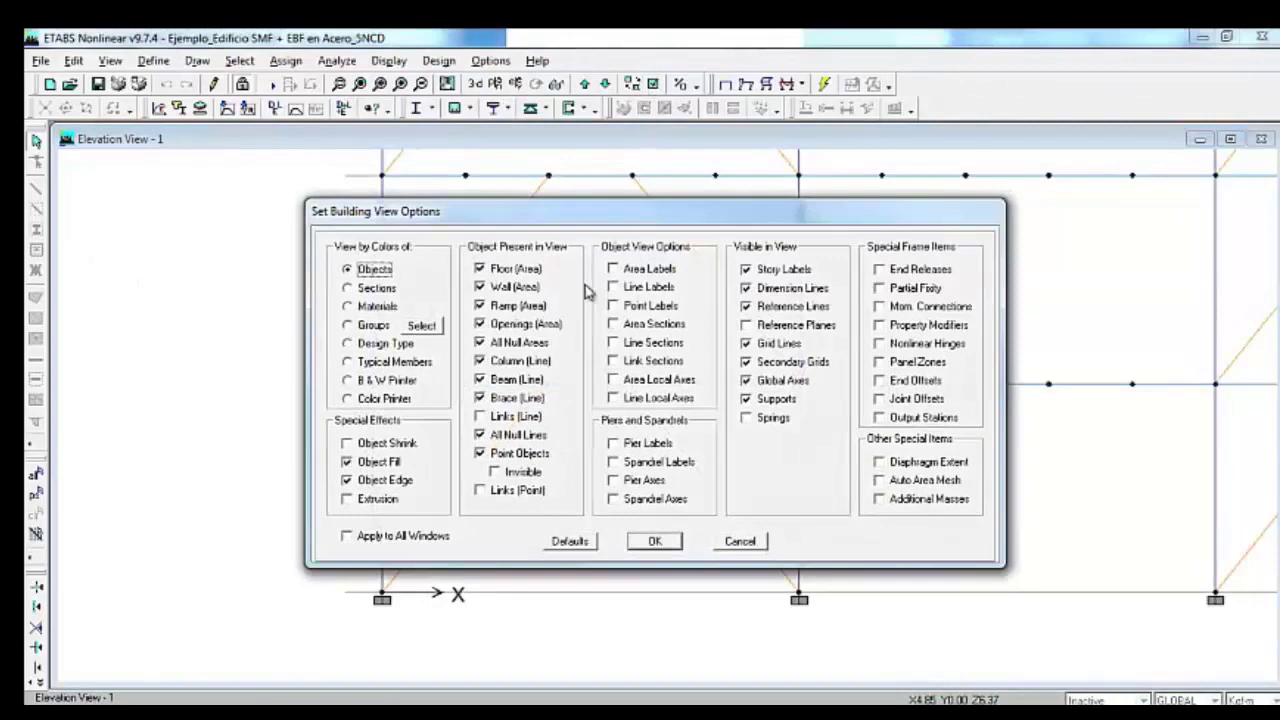
{"action": "left_click", "coordinate": [900, 276]}
{"action": "left_click", "coordinate": [654, 541]}
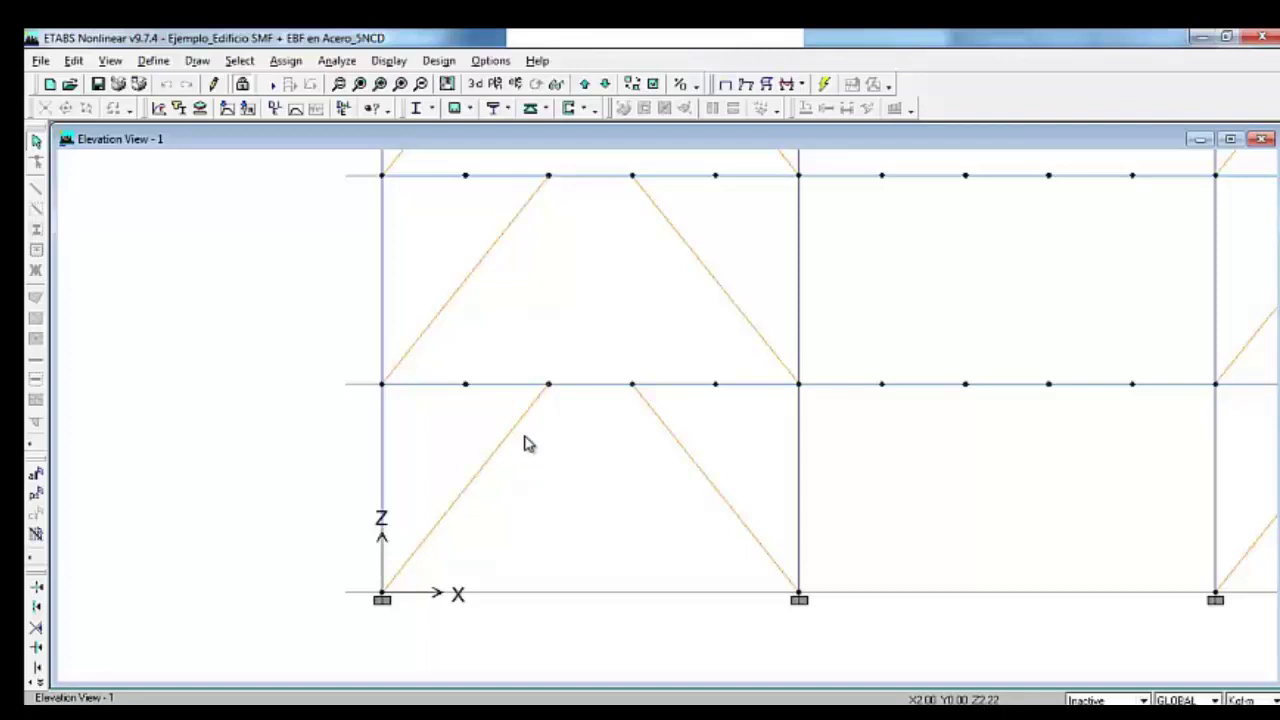
- Select the two braces between BASE and PISO1 in bay A-B and open their steel frame design overwrites
{"action": "left_click", "coordinate": [389, 60]}
{"action": "left_click", "coordinate": [400, 84]}
{"action": "left_click", "coordinate": [671, 437]}
{"action": "left_click", "coordinate": [411, 557]}
{"action": "left_click", "coordinate": [441, 61]}
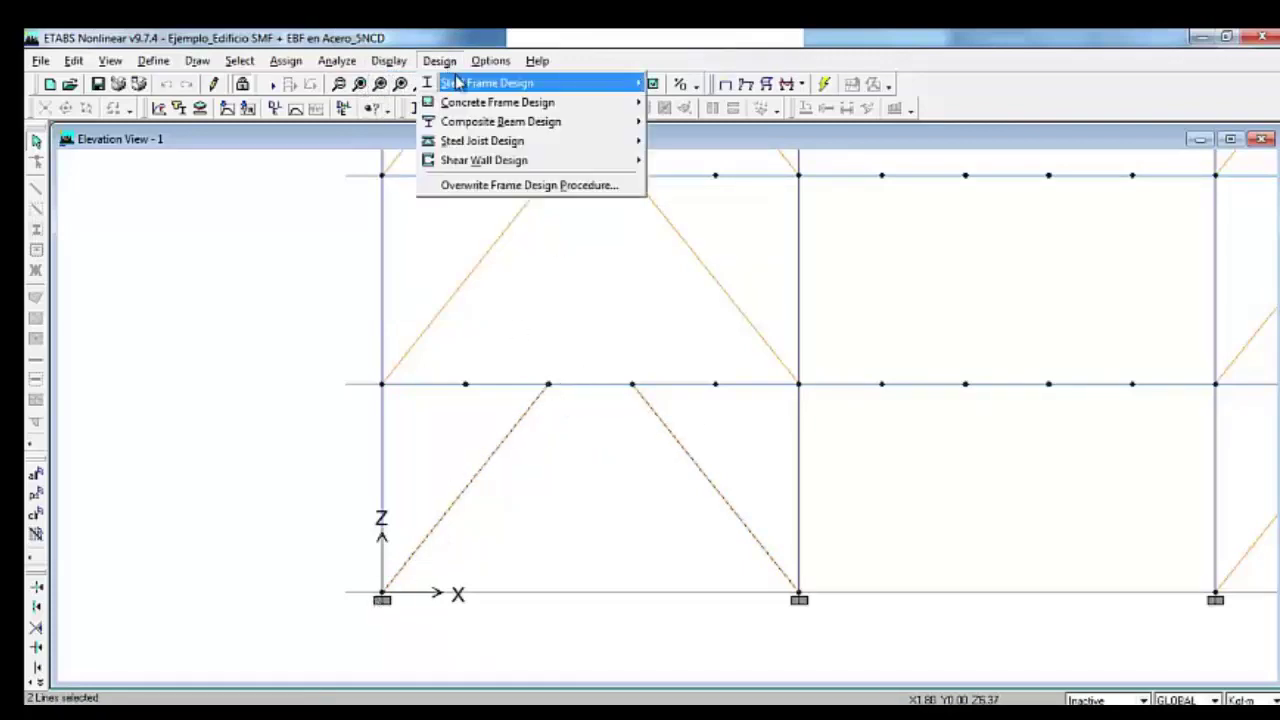
{"action": "mouse_move", "coordinate": [636, 90]}
{"action": "left_click", "coordinate": [730, 146]}
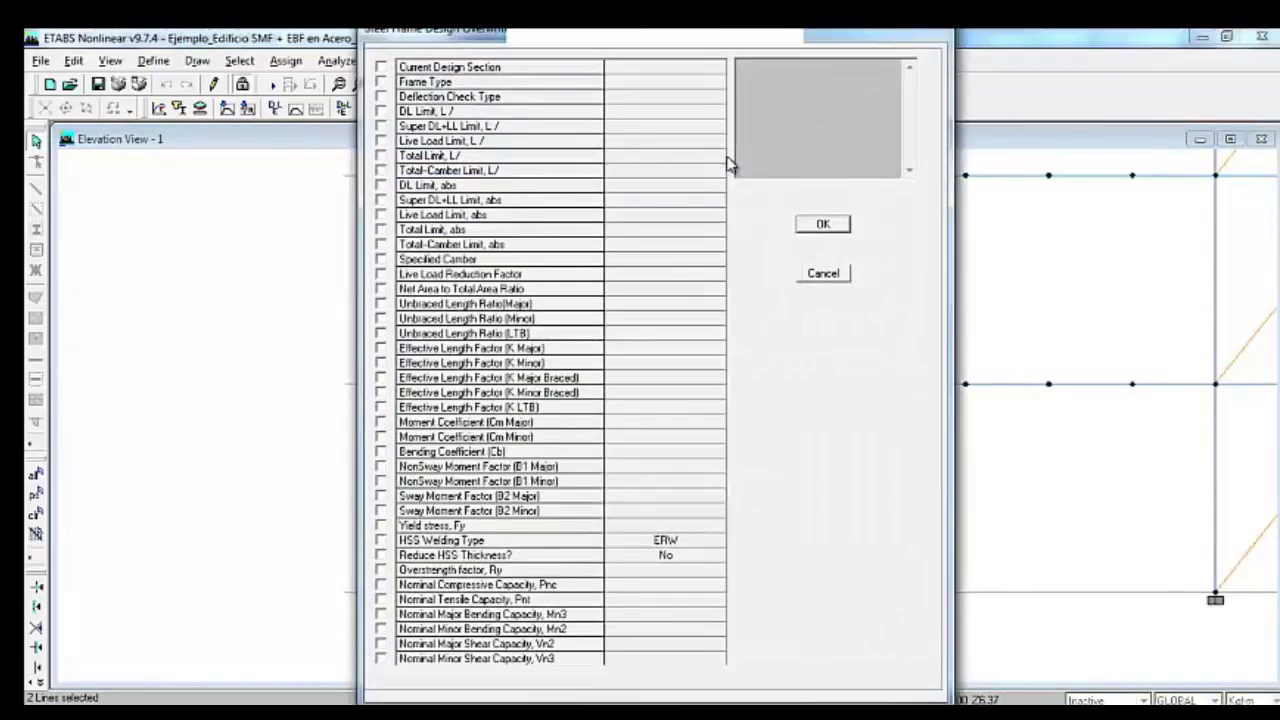